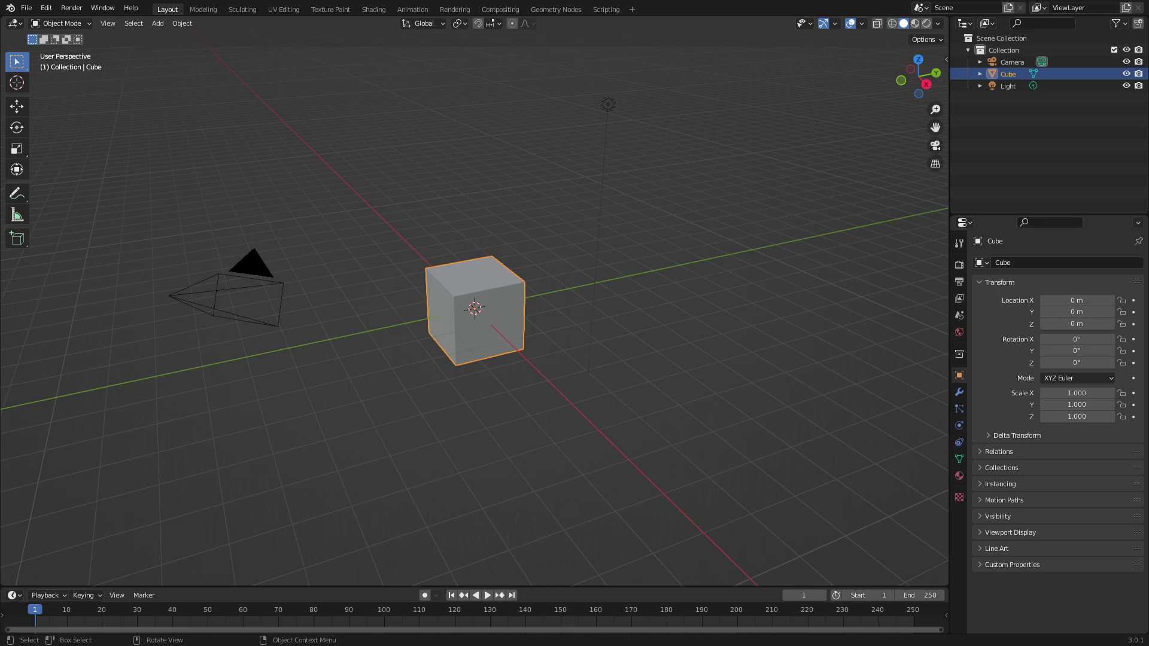
Split the 3D viewport vertically into two areas and turn one of them into a Shader Editor.
{"action": "middle_click_drag", "start_coordinate": [492, 291], "coordinate": [572, 285]}
{"action": "mouse_move", "coordinate": [479, 264]}
{"action": "middle_mouse_down"}
{"action": "mouse_move", "coordinate": [515, 269]}
{"action": "mouse_move", "coordinate": [479, 264]}
{"action": "mouse_move", "coordinate": [477, 275]}
{"action": "middle_mouse_up"}
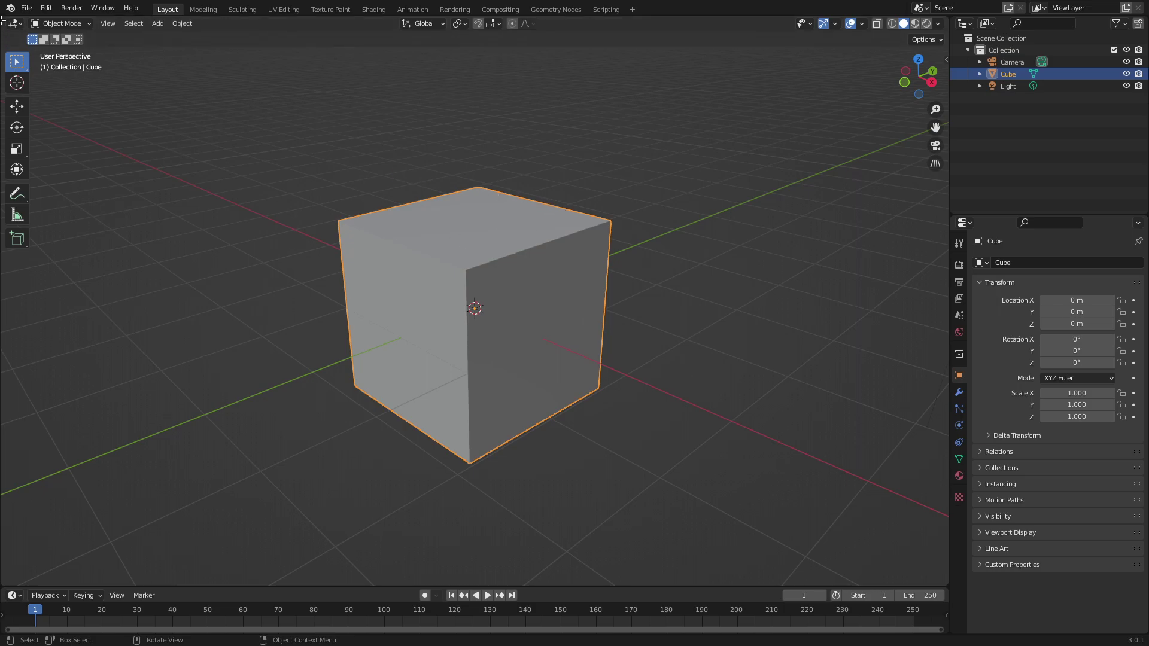
{"action": "left_click_drag", "start_coordinate": [2, 21], "coordinate": [498, 203]}
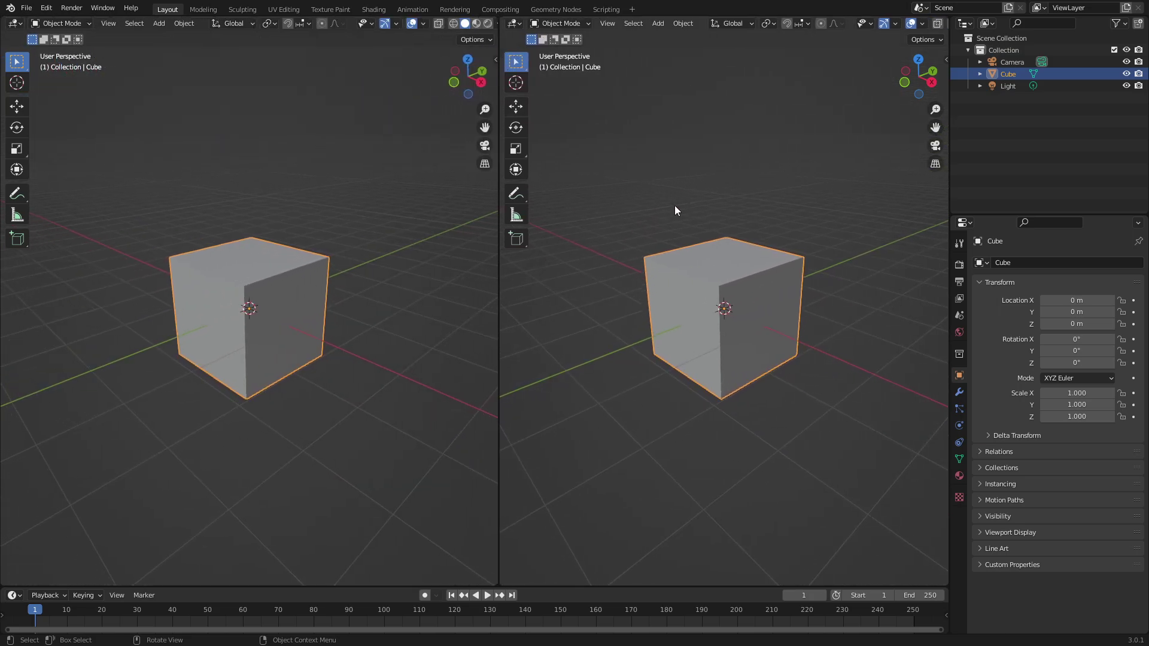
{"action": "left_click", "coordinate": [14, 24]}
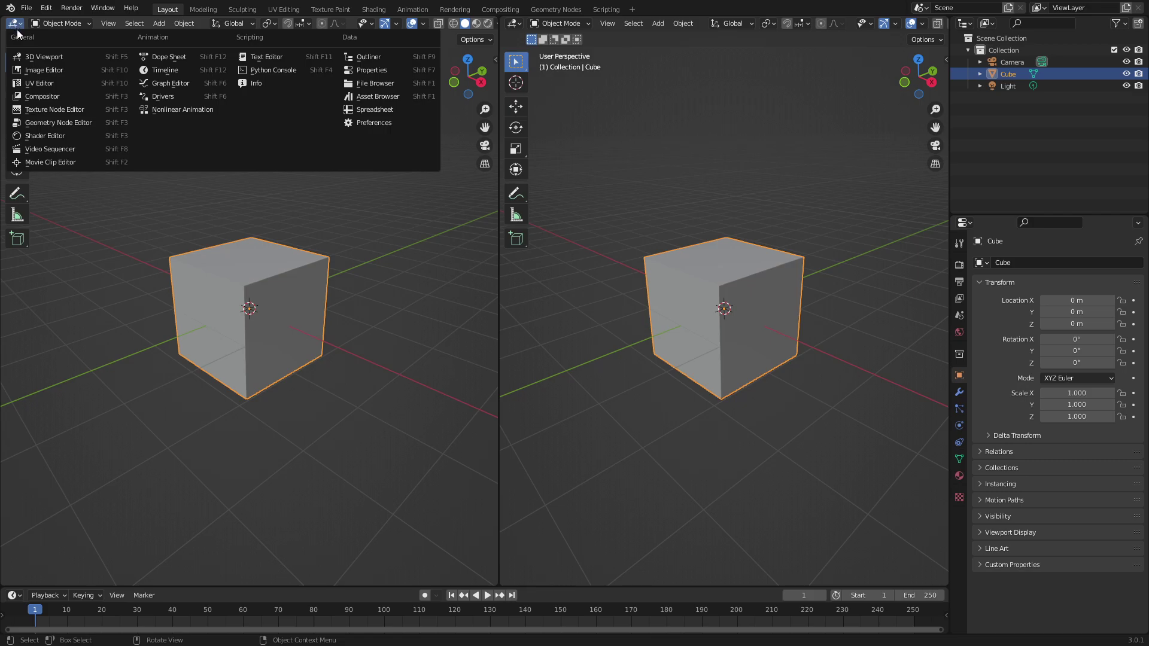
{"action": "left_click", "coordinate": [71, 137]}
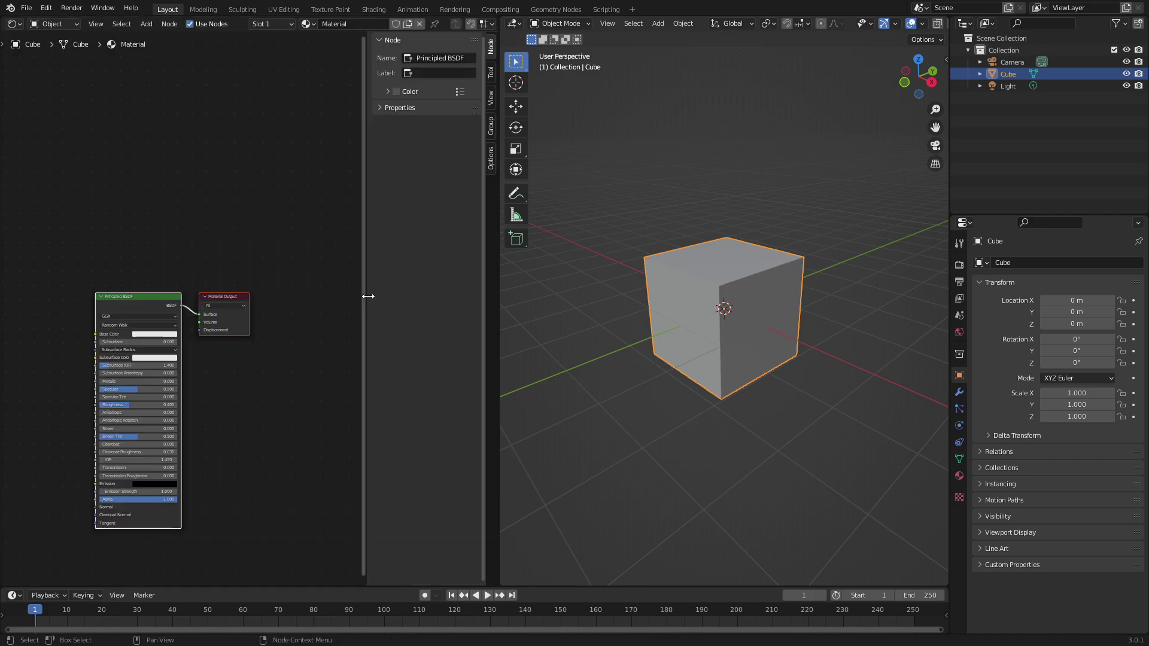
Hide the Shader Editor's sidebar, deselect all nodes and widen the editor against the 3D viewport.
{"action": "left_click_drag", "start_coordinate": [368, 296], "coordinate": [538, 303]}
{"action": "middle_click_drag", "start_coordinate": [263, 422], "coordinate": [353, 289]}
{"action": "key", "text": "alt+a"}
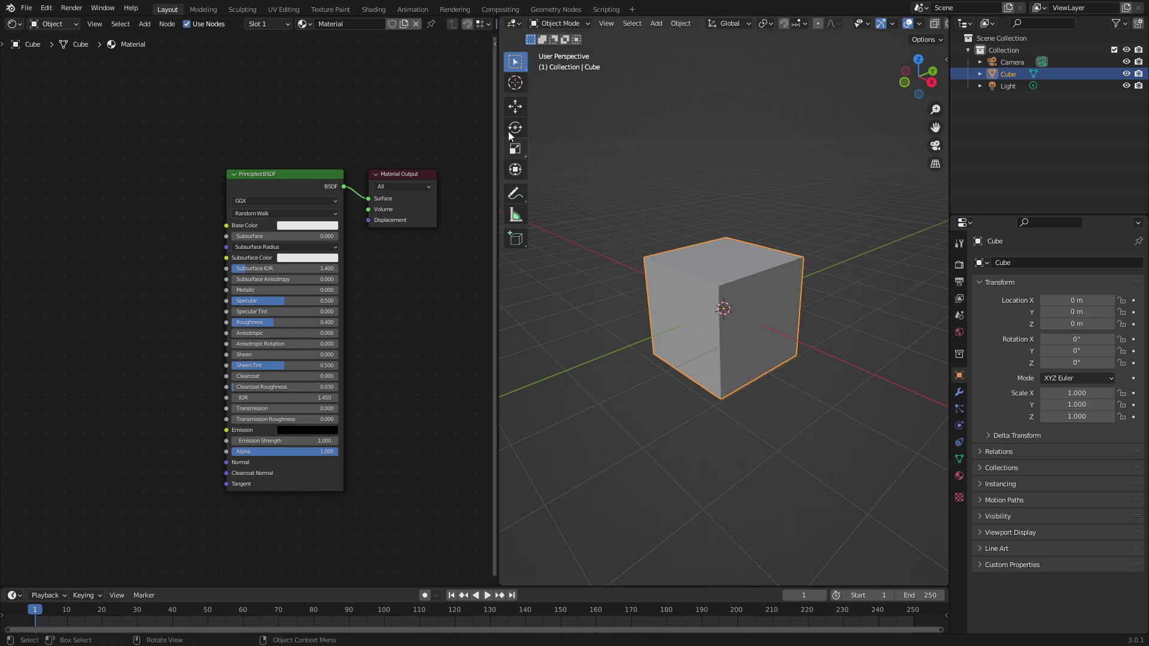
{"action": "left_click_drag", "start_coordinate": [500, 27], "coordinate": [580, 28]}
Display the 3D viewport in Rendered shading and frame the cube in it.
{"action": "scroll", "coordinate": [899, 26], "scroll_direction": "down", "scroll_amount": 5}
{"action": "scroll", "coordinate": [808, 356], "scroll_direction": "up", "scroll_amount": 3}
{"action": "middle_click_drag", "start_coordinate": [808, 356], "coordinate": [774, 356]}
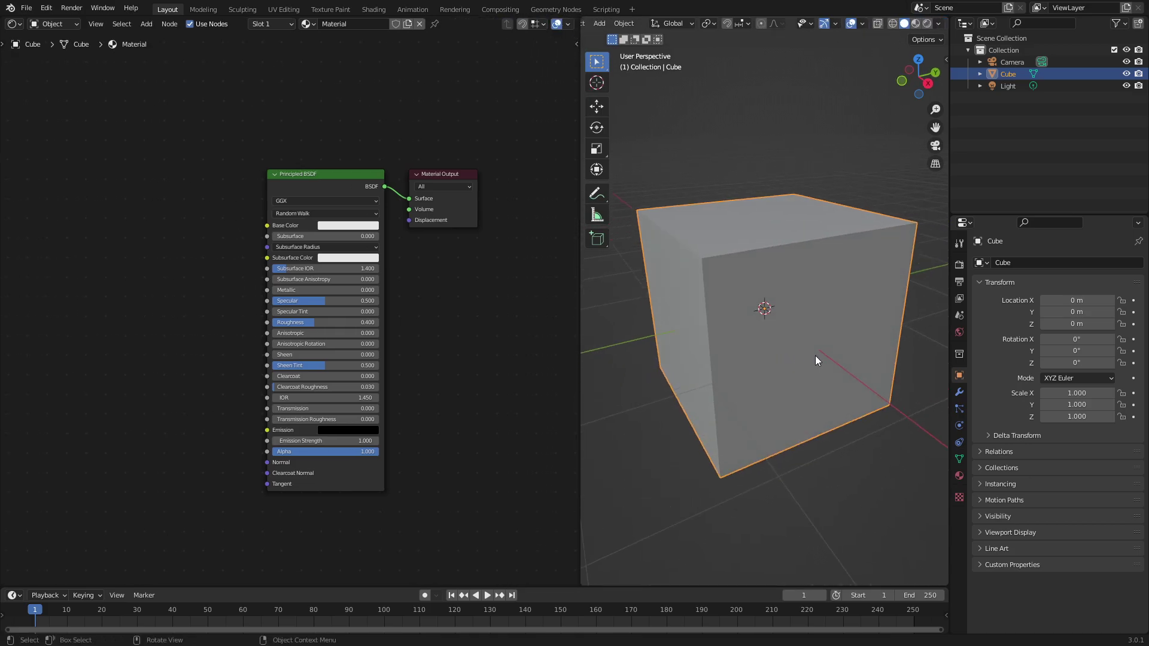
{"action": "scroll", "coordinate": [815, 356], "scroll_direction": "down", "scroll_amount": 2}
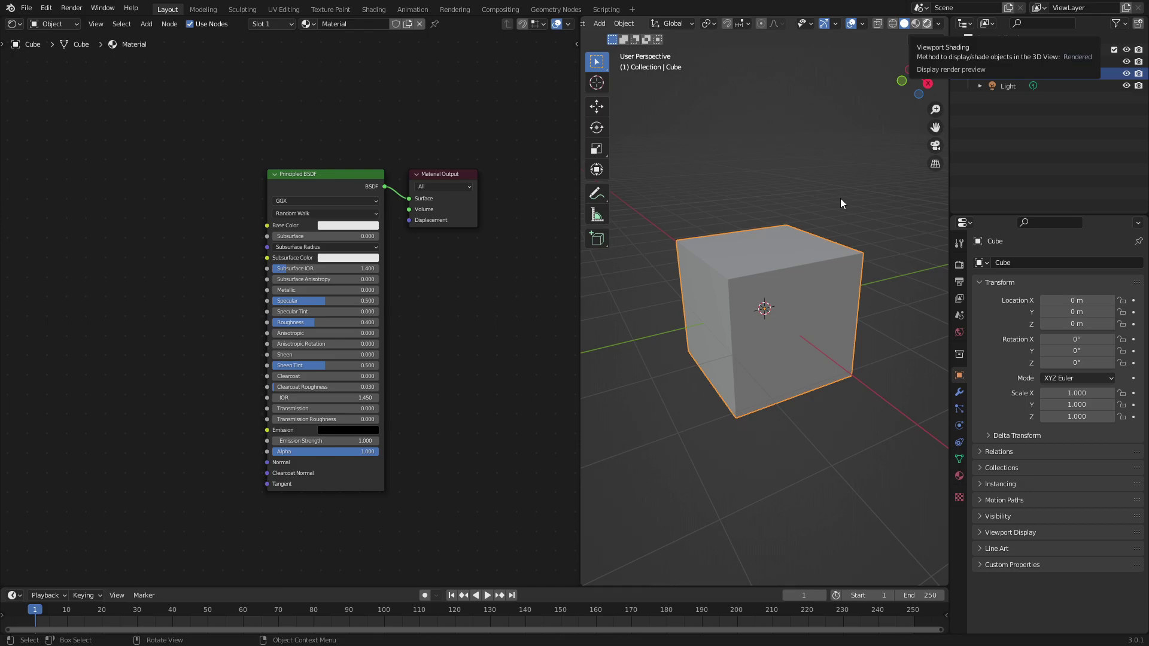
{"action": "key", "text": "shift+z"}
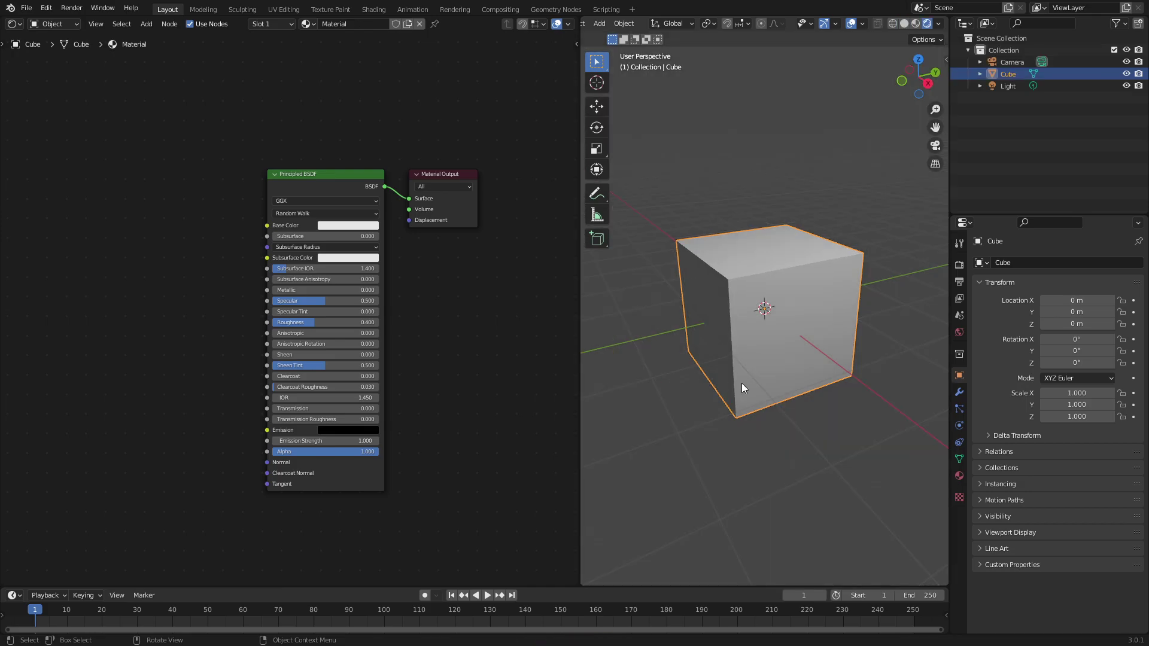
{"action": "mouse_move", "coordinate": [832, 256]}
{"action": "middle_mouse_down"}
{"action": "mouse_move", "coordinate": [854, 272]}
{"action": "mouse_move", "coordinate": [835, 254]}
{"action": "middle_mouse_up"}
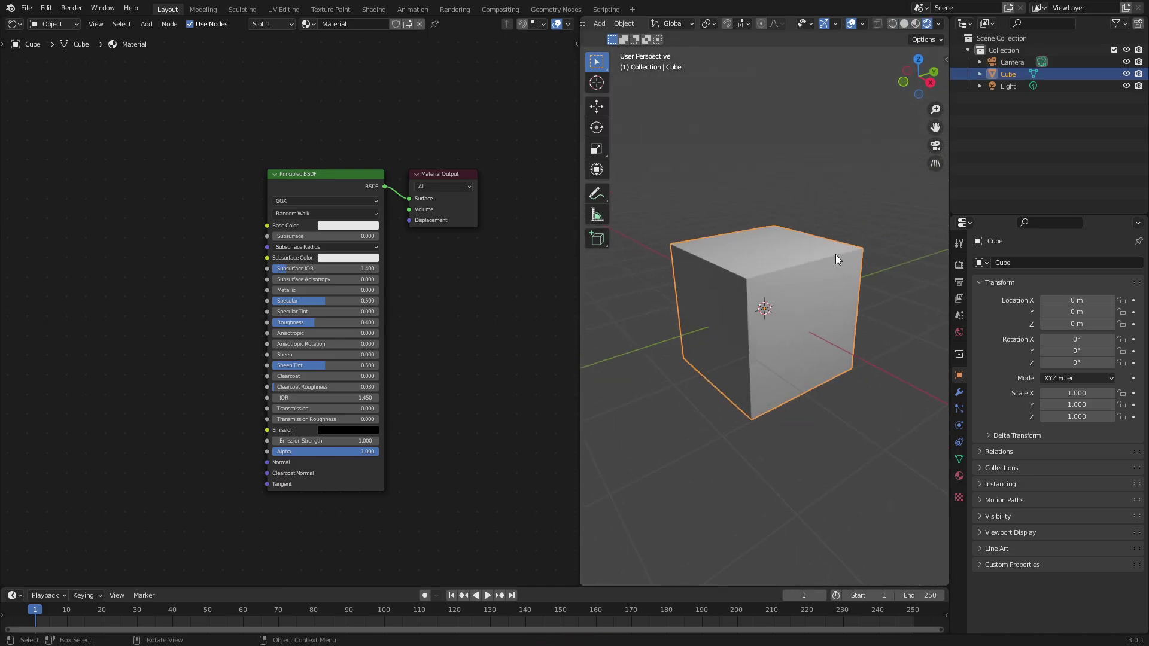
{"action": "scroll", "coordinate": [764, 304], "scroll_direction": "up", "scroll_amount": 2}
{"action": "middle_click_drag", "start_coordinate": [749, 218], "coordinate": [755, 255]}
{"action": "scroll", "coordinate": [755, 255], "scroll_direction": "down", "scroll_amount": 2}
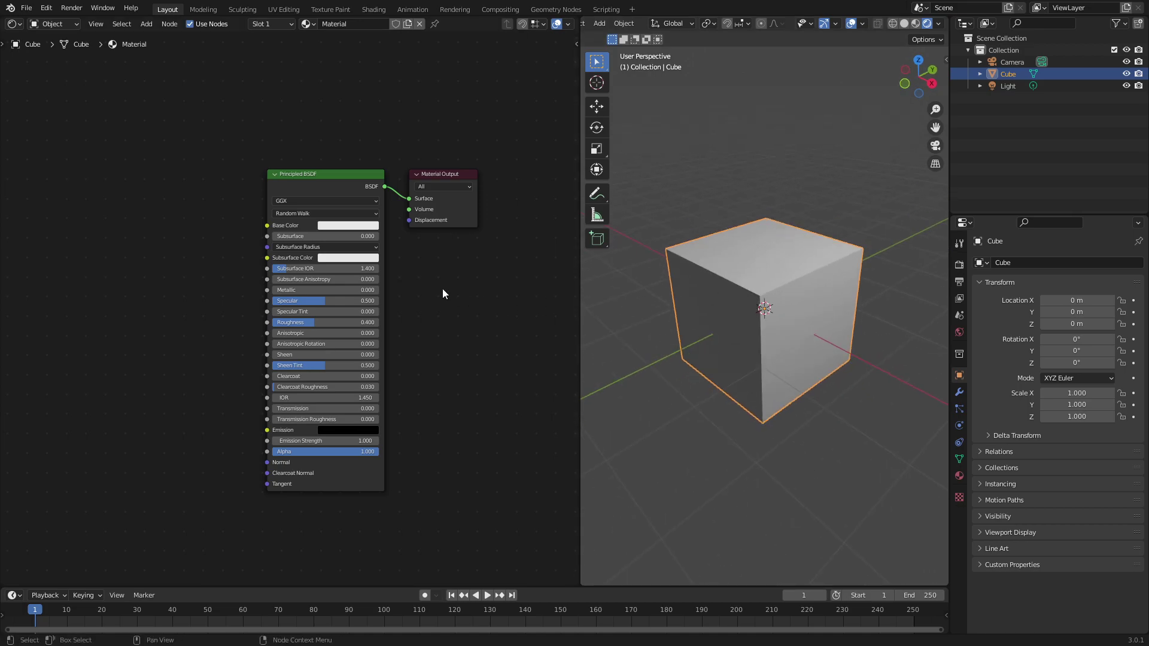
Add a Noise Texture node and connect its Color output to the Principled BSDF's Base Color.
{"action": "middle_click_drag", "start_coordinate": [442, 289], "coordinate": [488, 284]}
{"action": "key", "text": "shift+a"}
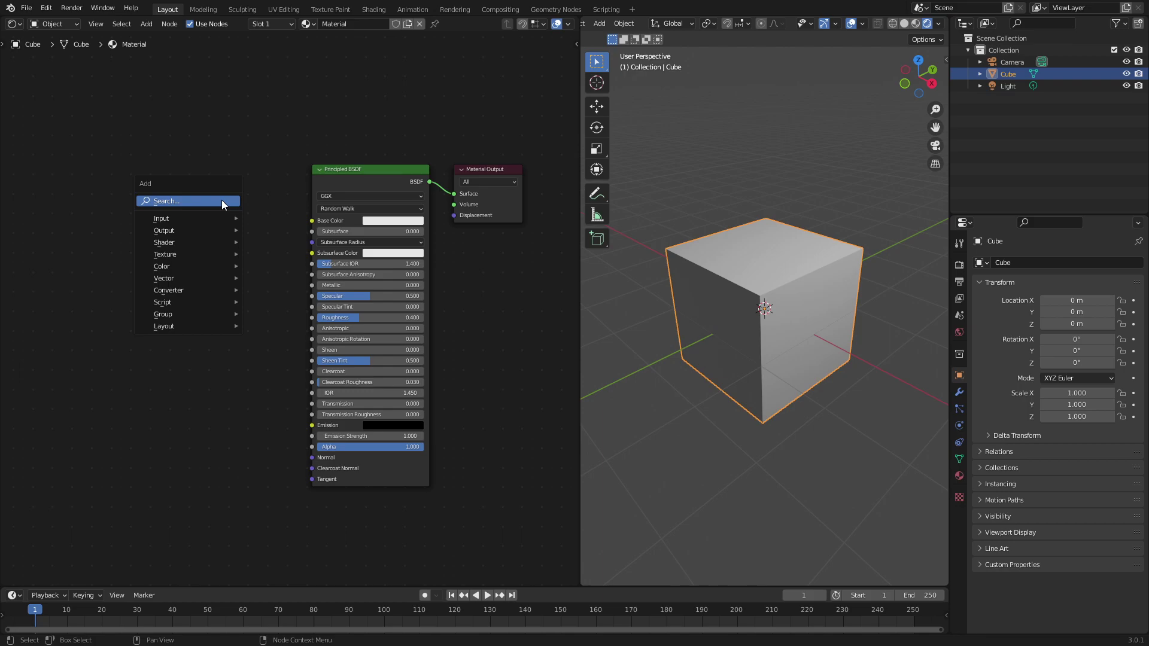
{"action": "left_click", "coordinate": [221, 201]}
{"action": "type", "text": "noise"}
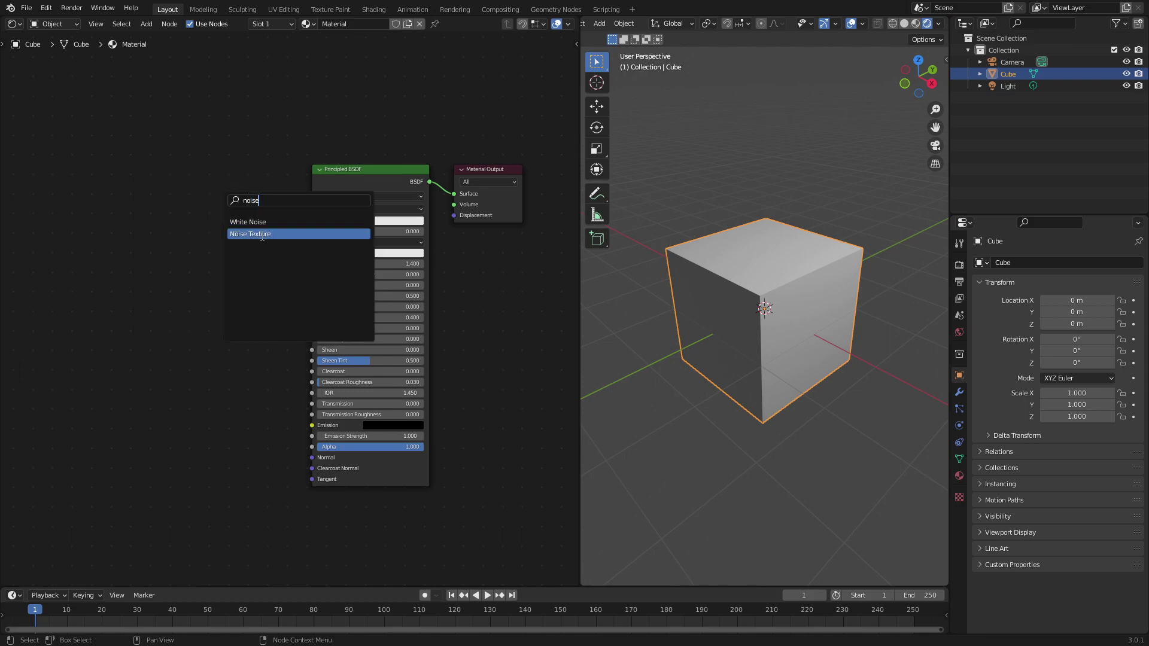
{"action": "left_click", "coordinate": [263, 234]}
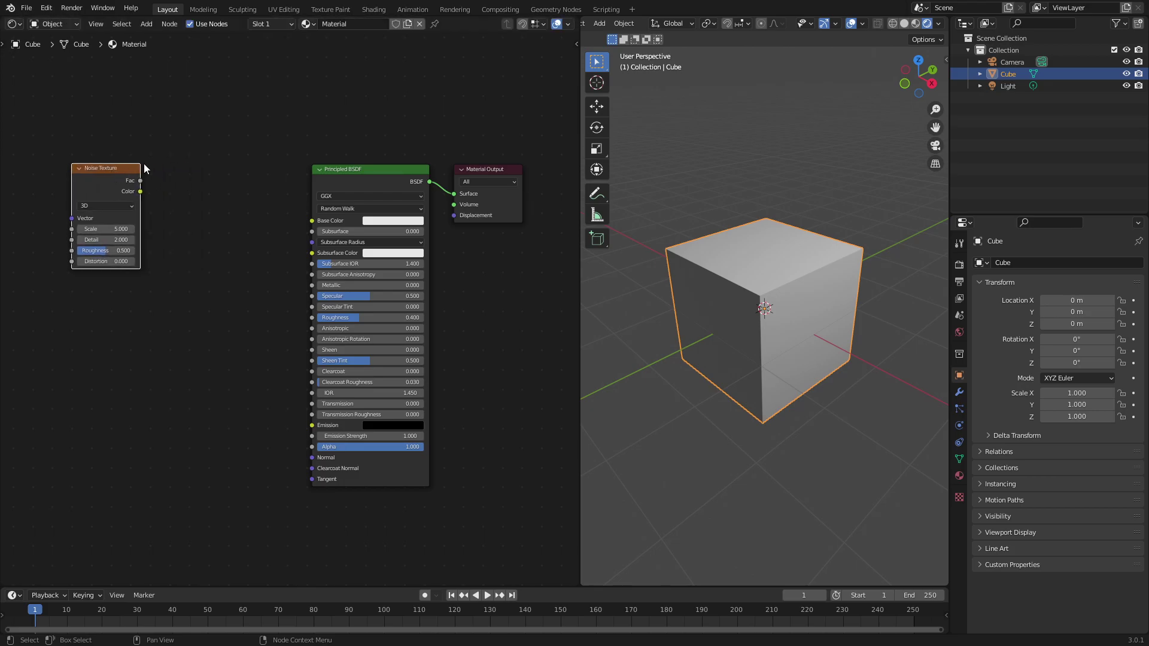
{"action": "left_click", "coordinate": [97, 176]}
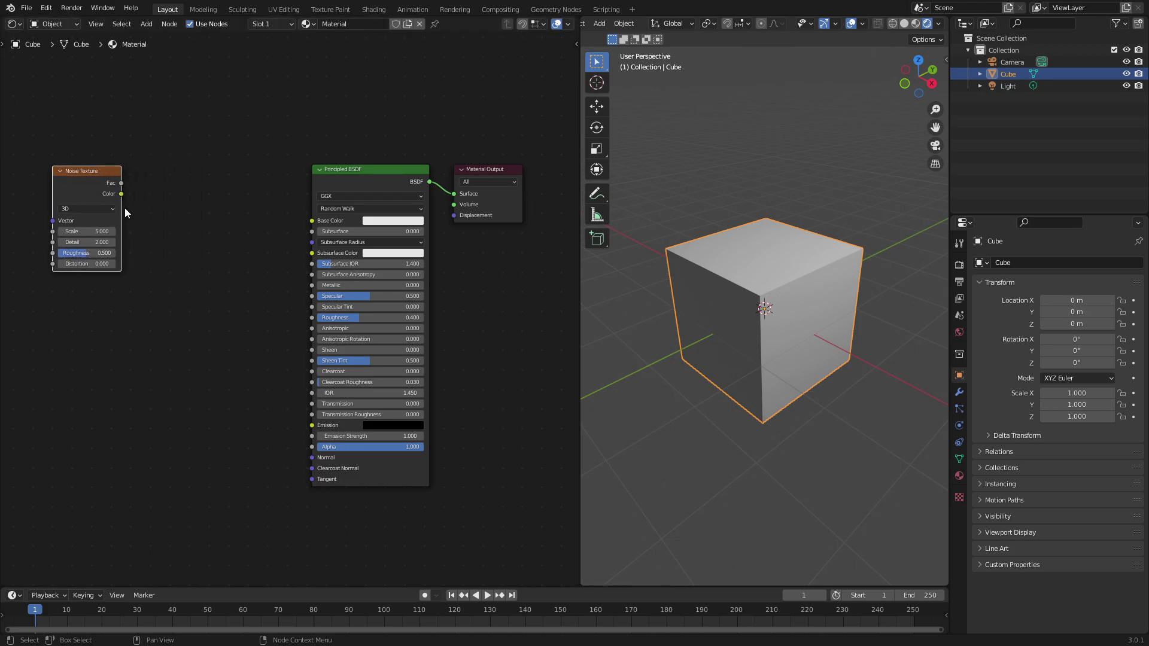
{"action": "left_click_drag", "start_coordinate": [125, 196], "coordinate": [313, 220]}
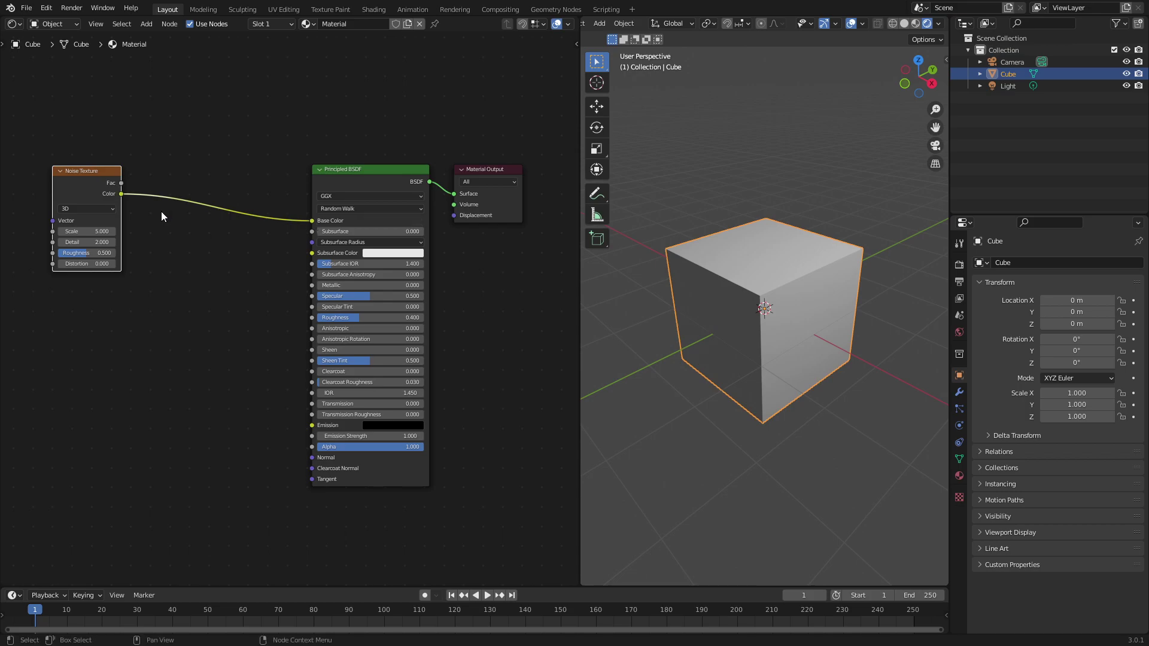
Space the Noise Texture and Principled BSDF nodes apart to leave room for another node between them.
{"action": "left_click_drag", "start_coordinate": [70, 190], "coordinate": [91, 199]}
{"action": "mouse_move", "coordinate": [389, 170]}
{"action": "left_mouse_down"}
{"action": "mouse_move", "coordinate": [380, 150]}
{"action": "mouse_move", "coordinate": [390, 165]}
{"action": "left_mouse_up"}
{"action": "middle_click_drag", "start_coordinate": [816, 274], "coordinate": [839, 304]}
{"action": "scroll", "coordinate": [806, 281], "scroll_direction": "up", "scroll_amount": 3}
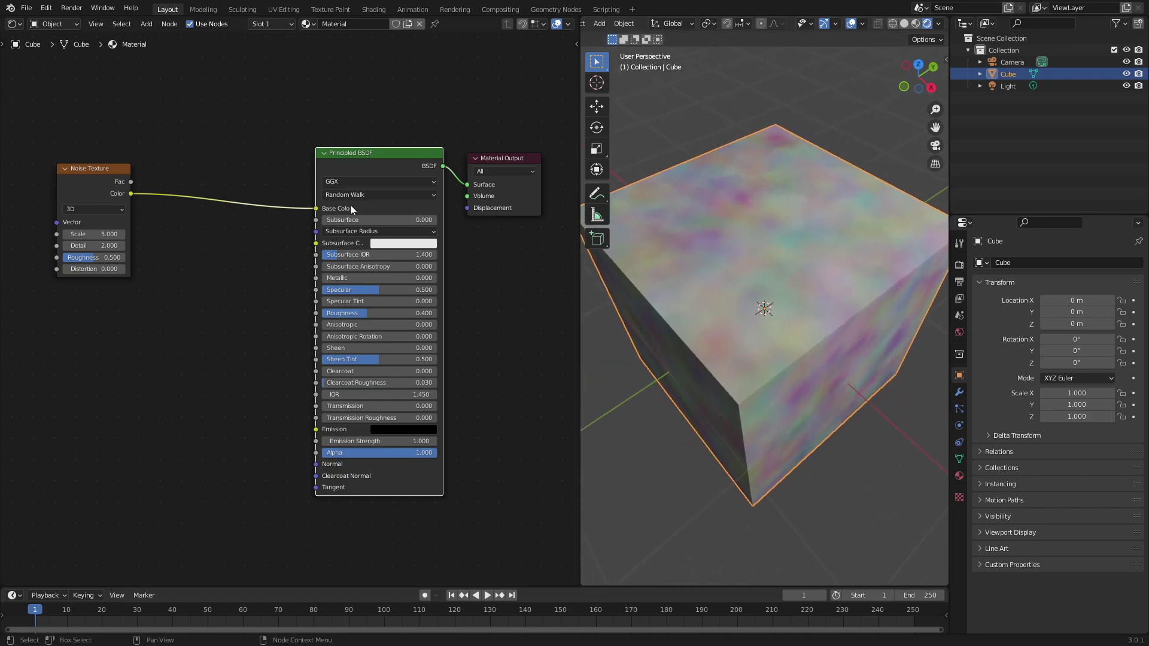
{"action": "scroll", "coordinate": [381, 225], "scroll_direction": "down", "scroll_amount": 2}
{"action": "middle_click_drag", "start_coordinate": [194, 206], "coordinate": [269, 208]}
{"action": "left_click_drag", "start_coordinate": [197, 192], "coordinate": [136, 190]}
{"action": "middle_click_drag", "start_coordinate": [418, 251], "coordinate": [317, 241]}
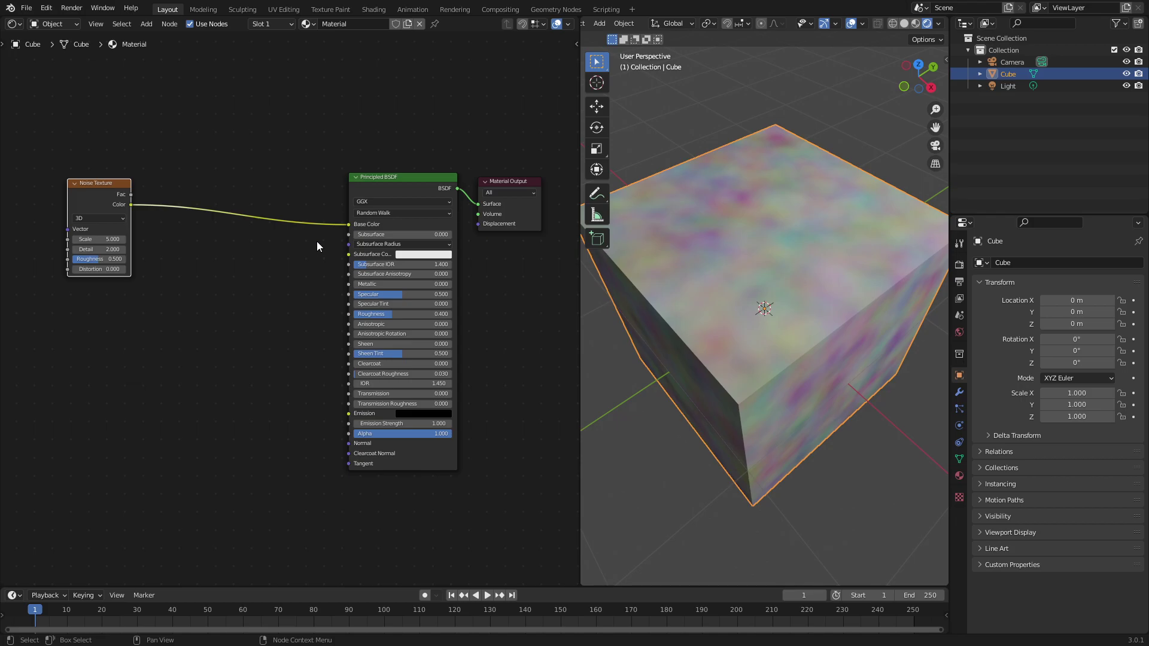
Add a ColorRamp node on the link between the Noise Texture and the Principled BSDF.
{"action": "key", "text": "shift+a"}
{"action": "left_click", "coordinate": [172, 169]}
{"action": "type", "text": "color"}
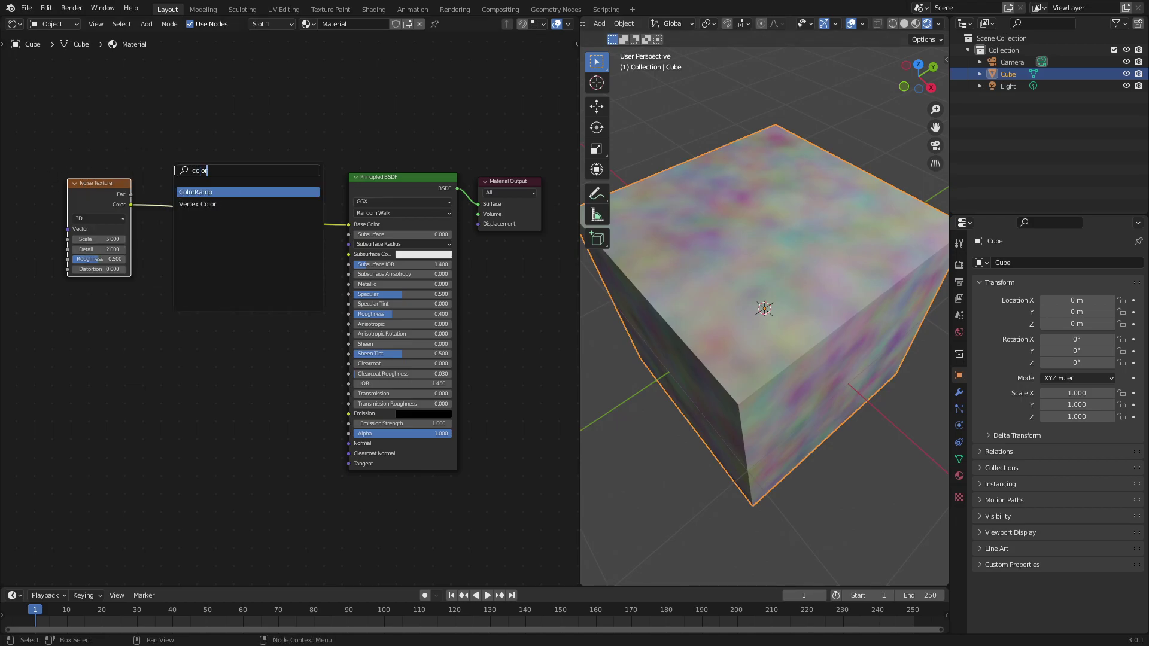
{"action": "left_click", "coordinate": [209, 192]}
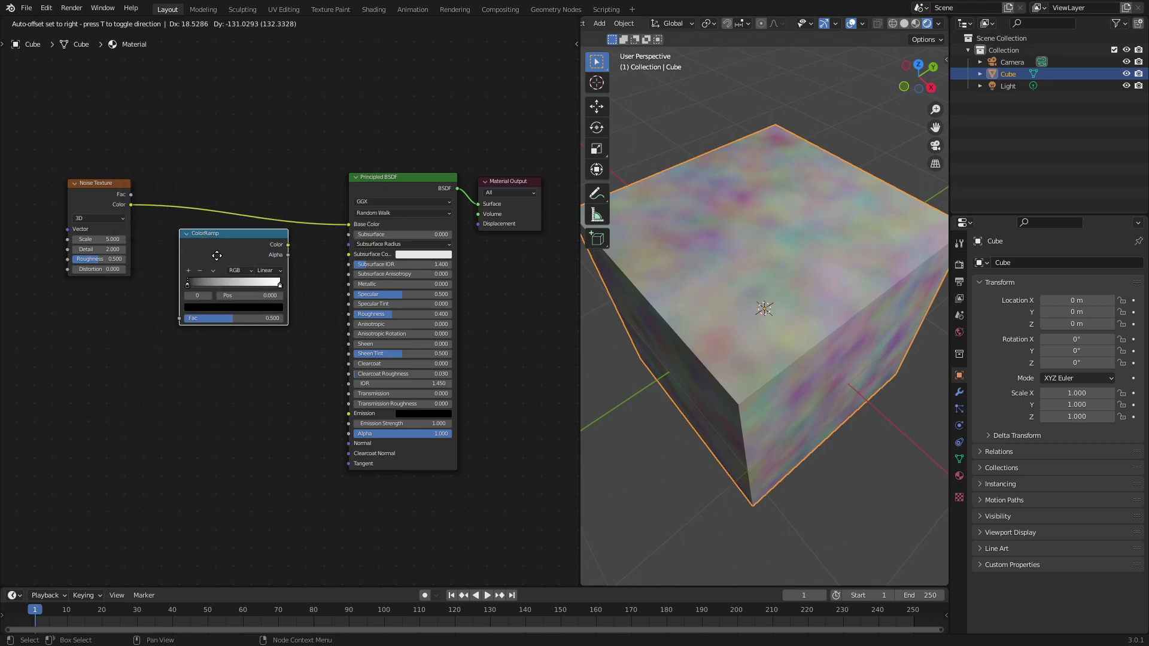
{"action": "left_click", "coordinate": [224, 191]}
{"action": "left_click_drag", "start_coordinate": [258, 181], "coordinate": [257, 189]}
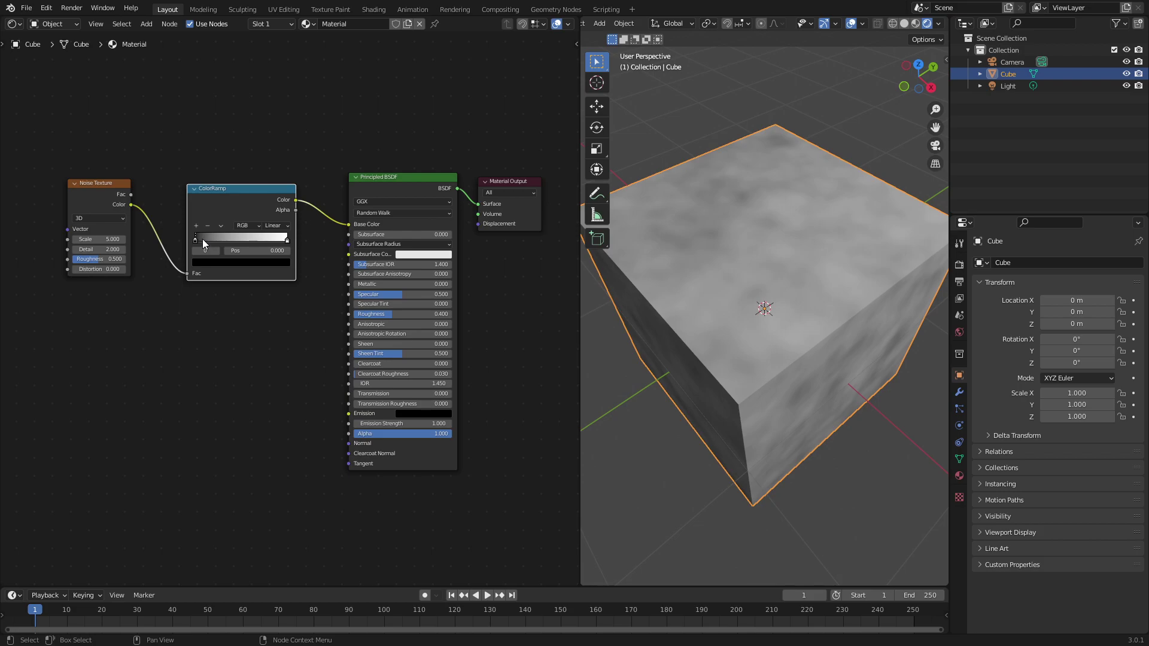
Change the ColorRamp's white end stop to magenta.
{"action": "scroll", "coordinate": [195, 240], "scroll_direction": "up", "scroll_amount": 4}
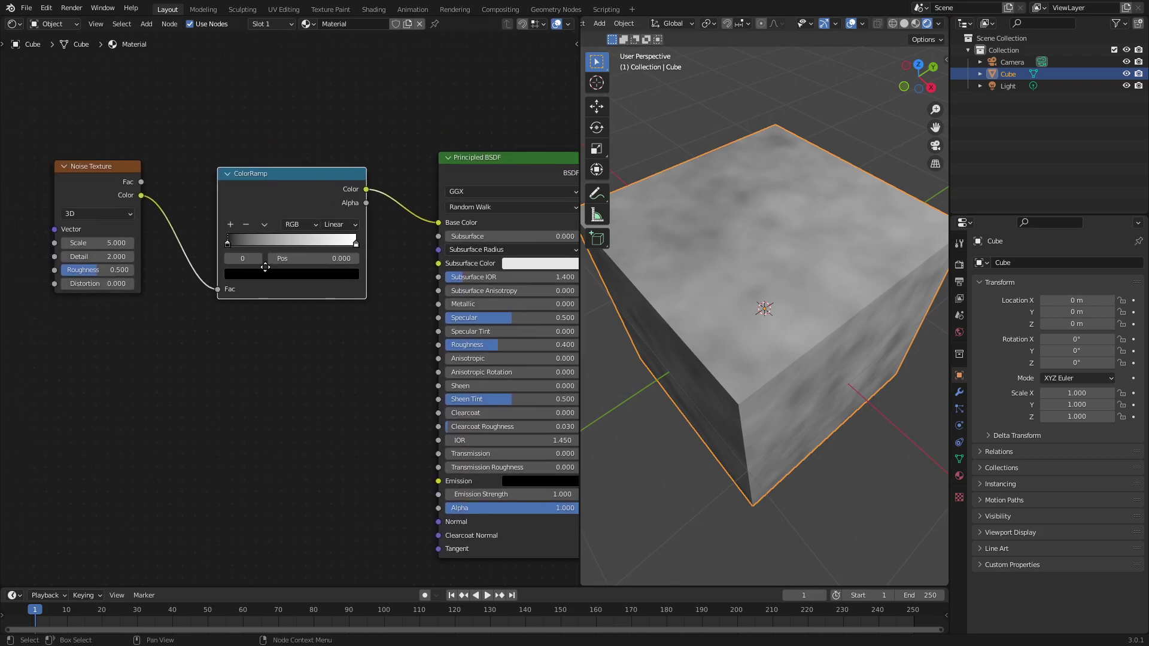
{"action": "left_click", "coordinate": [381, 251]}
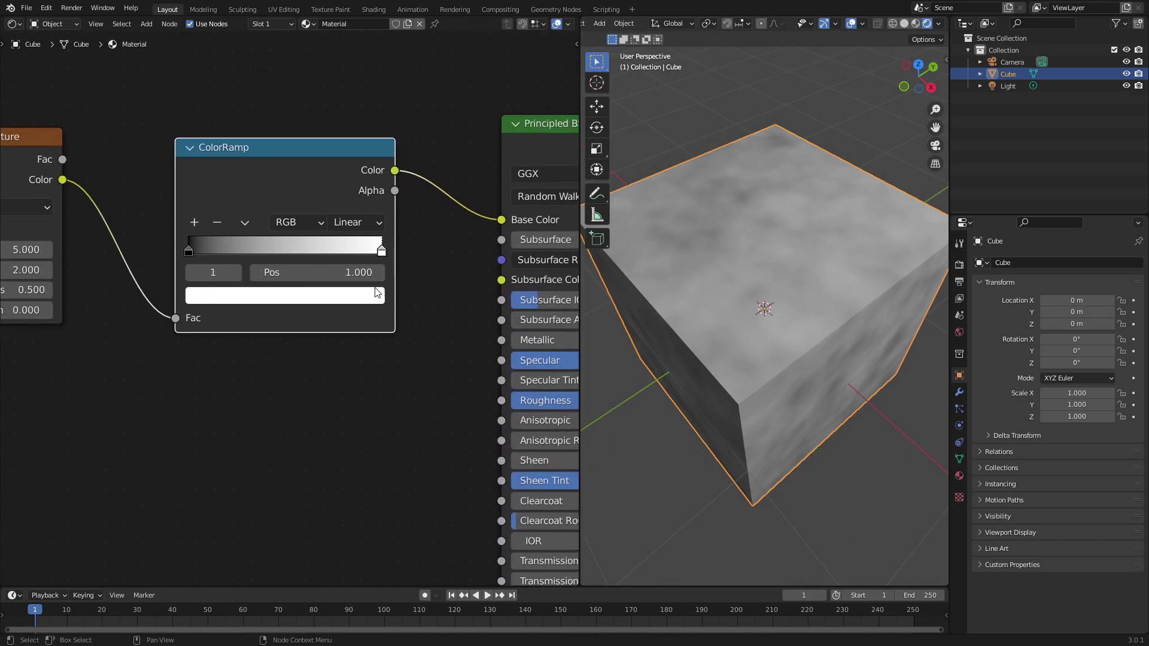
{"action": "left_click", "coordinate": [335, 296]}
{"action": "left_click", "coordinate": [317, 141]}
Change the ColorRamp's black first stop to teal and inspect the blended colors on the cube.
{"action": "left_click", "coordinate": [193, 252]}
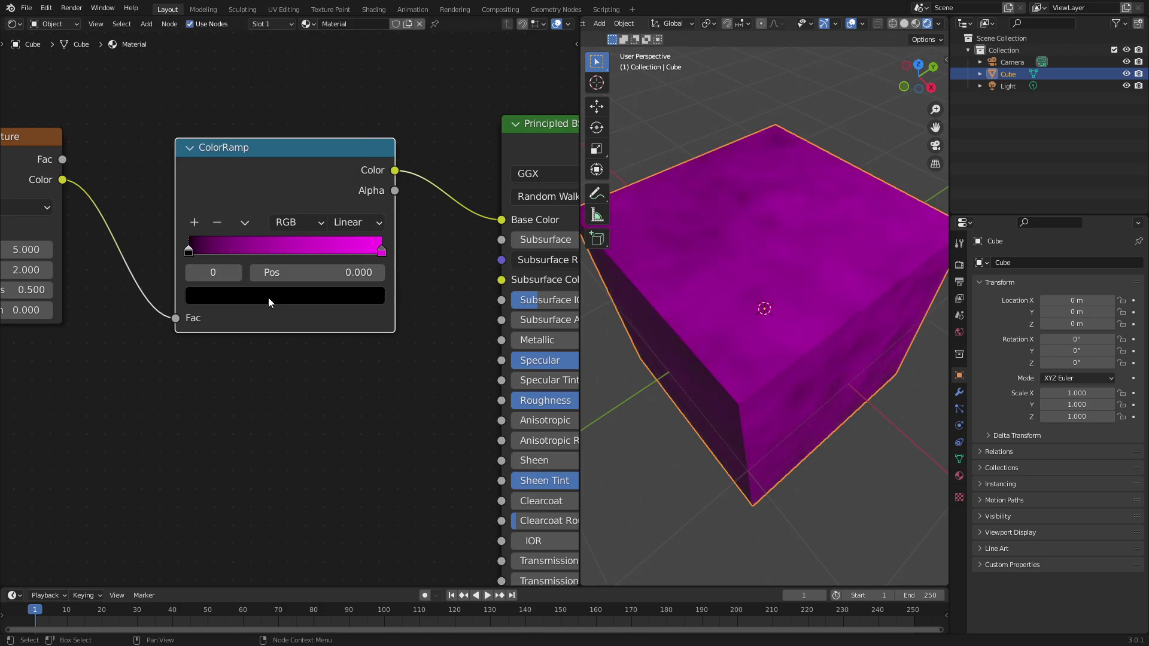
{"action": "left_click", "coordinate": [269, 295]}
{"action": "left_click_drag", "start_coordinate": [343, 141], "coordinate": [343, 88]}
{"action": "left_click_drag", "start_coordinate": [281, 47], "coordinate": [276, 32]}
{"action": "scroll", "coordinate": [795, 254], "scroll_direction": "up", "scroll_amount": 2}
{"action": "scroll", "coordinate": [794, 258], "scroll_direction": "down", "scroll_amount": 5}
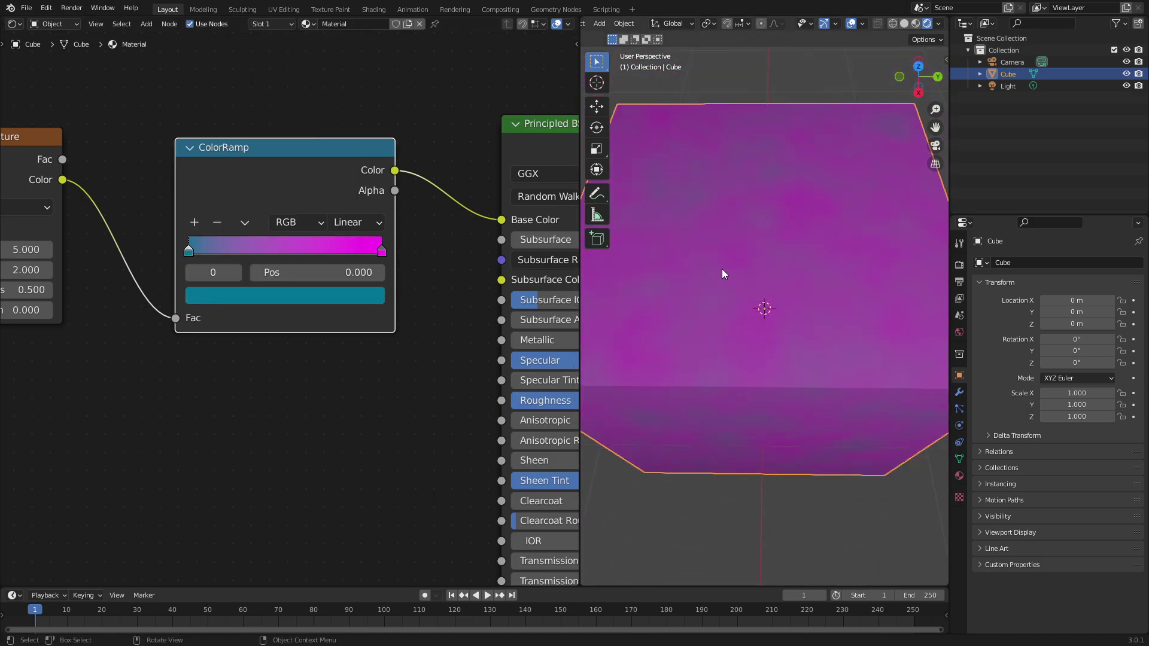
{"action": "mouse_move", "coordinate": [187, 254]}
{"action": "left_mouse_down"}
{"action": "mouse_move", "coordinate": [322, 260]}
{"action": "mouse_move", "coordinate": [187, 256]}
{"action": "left_mouse_up"}
{"action": "left_click_drag", "start_coordinate": [381, 248], "coordinate": [431, 266]}
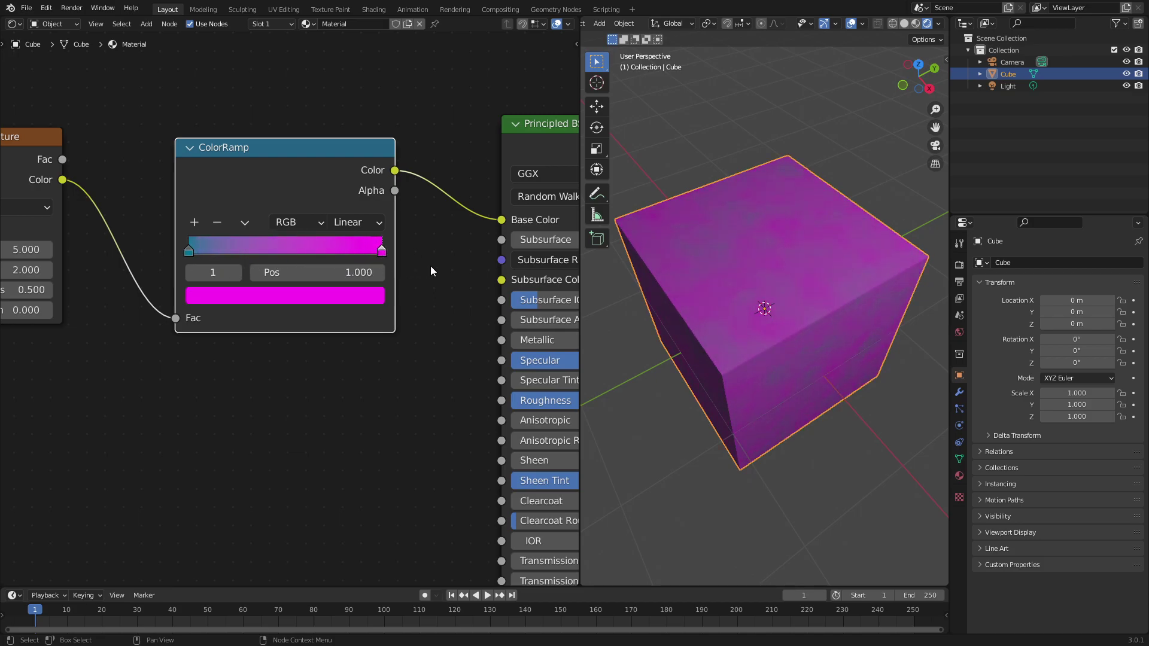
Set the ColorRamp interpolation to Constant and move the second stop to position 0.491.
{"action": "left_click", "coordinate": [358, 222]}
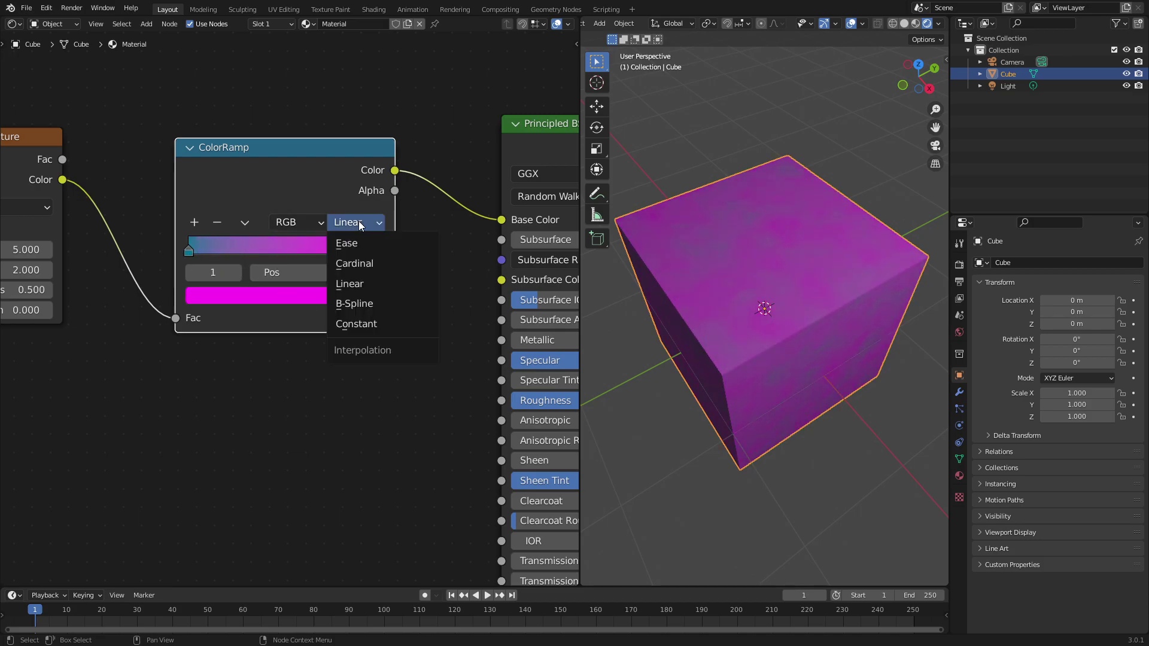
{"action": "left_click", "coordinate": [378, 325]}
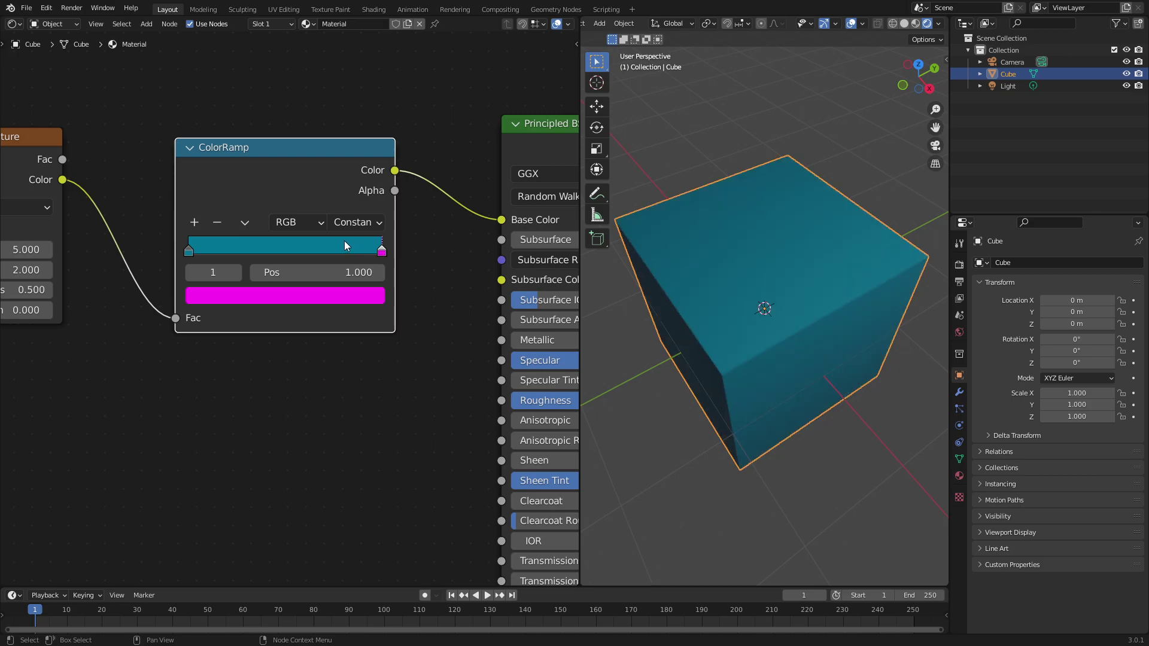
{"action": "left_click_drag", "start_coordinate": [381, 250], "coordinate": [194, 231]}
Recolor the ColorRamp's second stop white and darken its teal first stop to black.
{"action": "left_click", "coordinate": [288, 300]}
{"action": "left_click", "coordinate": [189, 253]}
{"action": "left_click", "coordinate": [264, 296]}
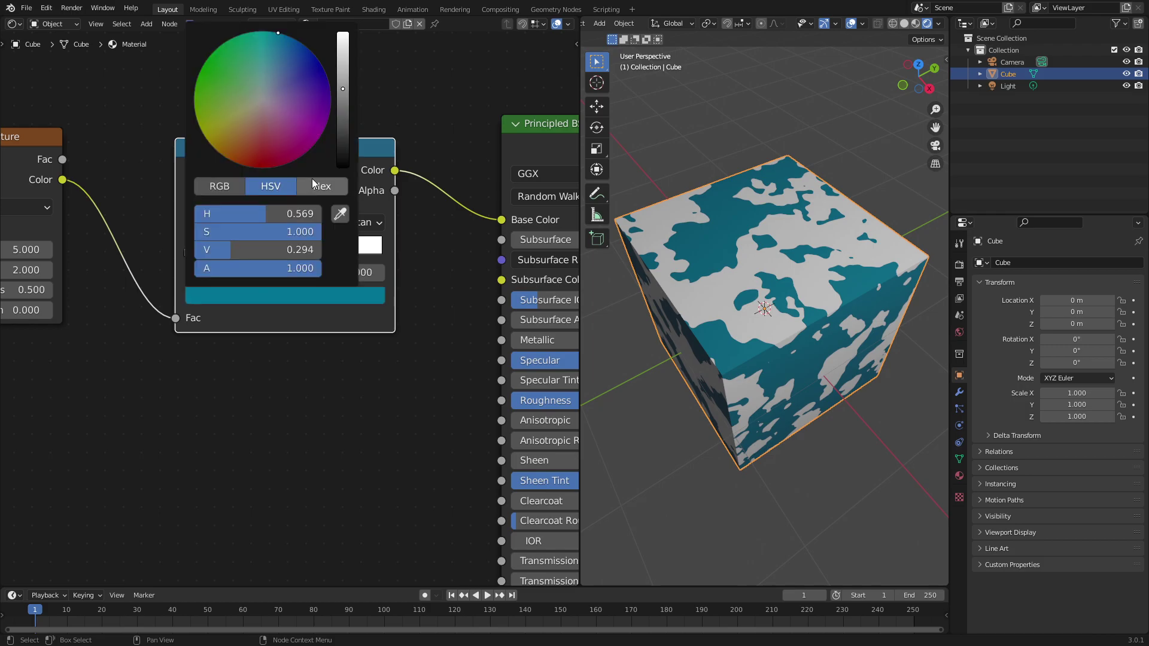
{"action": "left_click_drag", "start_coordinate": [343, 157], "coordinate": [343, 175]}
{"action": "middle_click_drag", "start_coordinate": [821, 254], "coordinate": [712, 239]}
{"action": "scroll", "coordinate": [359, 302], "scroll_direction": "down", "scroll_amount": 2}
{"action": "scroll", "coordinate": [383, 321], "scroll_direction": "down", "scroll_amount": 1}
Change the ColorRamp's first stop to a bright orange.
{"action": "left_click", "coordinate": [244, 303]}
{"action": "left_click_drag", "start_coordinate": [334, 191], "coordinate": [334, 155]}
{"action": "left_click_drag", "start_coordinate": [295, 183], "coordinate": [257, 211]}
{"action": "left_click_drag", "start_coordinate": [334, 150], "coordinate": [333, 126]}
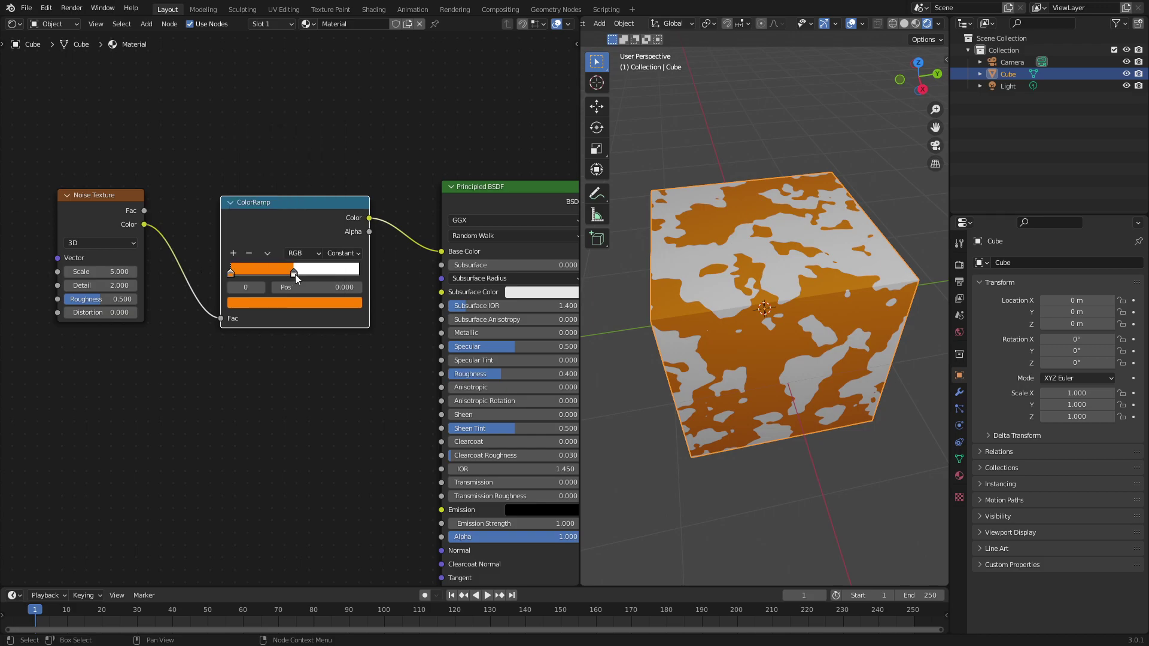
Change the ColorRamp's second stop to blue and inspect the two-color pattern on the cube up close.
{"action": "left_click", "coordinate": [293, 276]}
{"action": "left_click", "coordinate": [302, 301]}
{"action": "left_click_drag", "start_coordinate": [281, 173], "coordinate": [309, 148]}
{"action": "middle_click_drag", "start_coordinate": [803, 234], "coordinate": [747, 271]}
{"action": "scroll", "coordinate": [777, 259], "scroll_direction": "up", "scroll_amount": 2}
{"action": "scroll", "coordinate": [344, 377], "scroll_direction": "up", "scroll_amount": 3}
{"action": "middle_click_drag", "start_coordinate": [343, 377], "coordinate": [339, 315]}
{"action": "scroll", "coordinate": [339, 315], "scroll_direction": "down", "scroll_amount": 4}
{"action": "scroll", "coordinate": [340, 321], "scroll_direction": "down", "scroll_amount": 1}
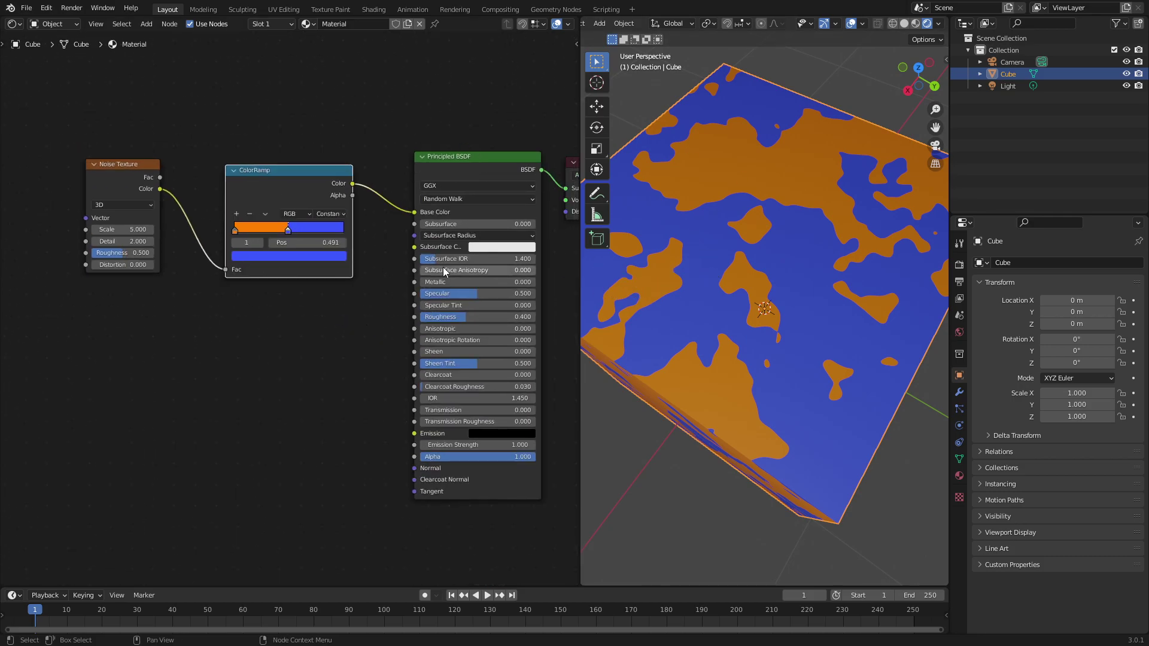
Raise the Noise Texture's Detail to 8.8.
{"action": "scroll", "coordinate": [757, 300], "scroll_direction": "down", "scroll_amount": 5}
{"action": "middle_click_drag", "start_coordinate": [757, 299], "coordinate": [748, 263]}
{"action": "middle_click_drag", "start_coordinate": [311, 297], "coordinate": [423, 314]}
{"action": "scroll", "coordinate": [301, 277], "scroll_direction": "up", "scroll_amount": 3}
{"action": "left_click_drag", "start_coordinate": [207, 267], "coordinate": [586, 303]}
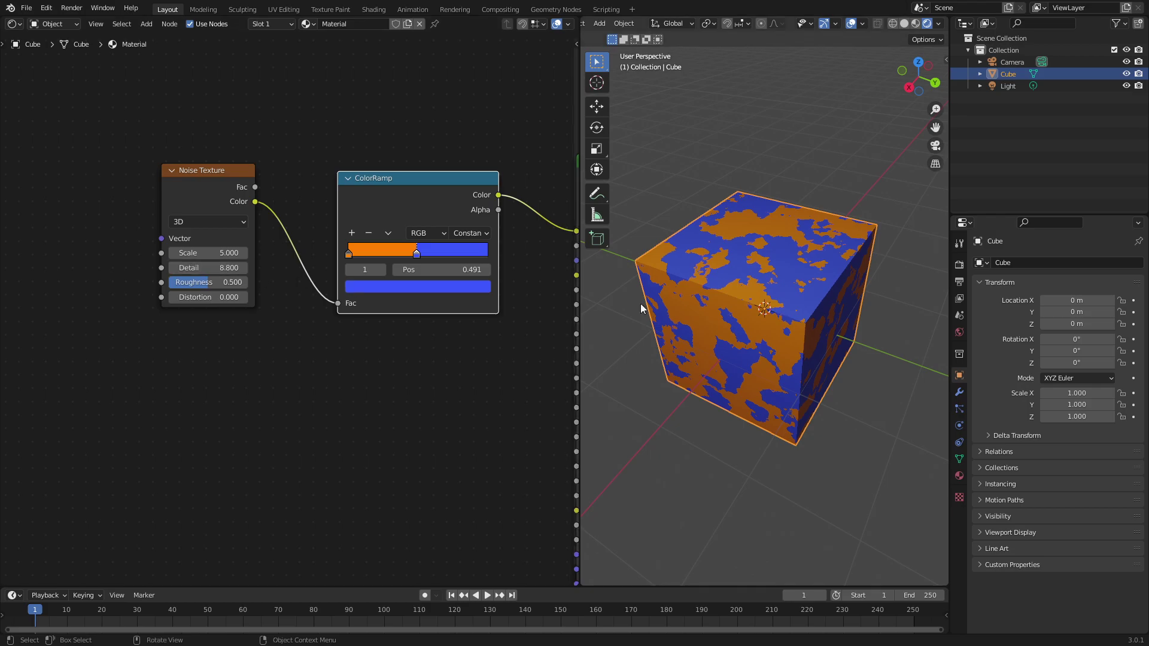
Set the Noise Texture's Detail to 15 and inspect the pattern's edges on the cube.
{"action": "scroll", "coordinate": [763, 333], "scroll_direction": "up", "scroll_amount": 2}
{"action": "scroll", "coordinate": [816, 296], "scroll_direction": "up", "scroll_amount": 4}
{"action": "left_click", "coordinate": [196, 267]}
{"action": "type", "text": "15"}
{"action": "key", "text": "Return"}
{"action": "scroll", "coordinate": [848, 348], "scroll_direction": "up", "scroll_amount": 2}
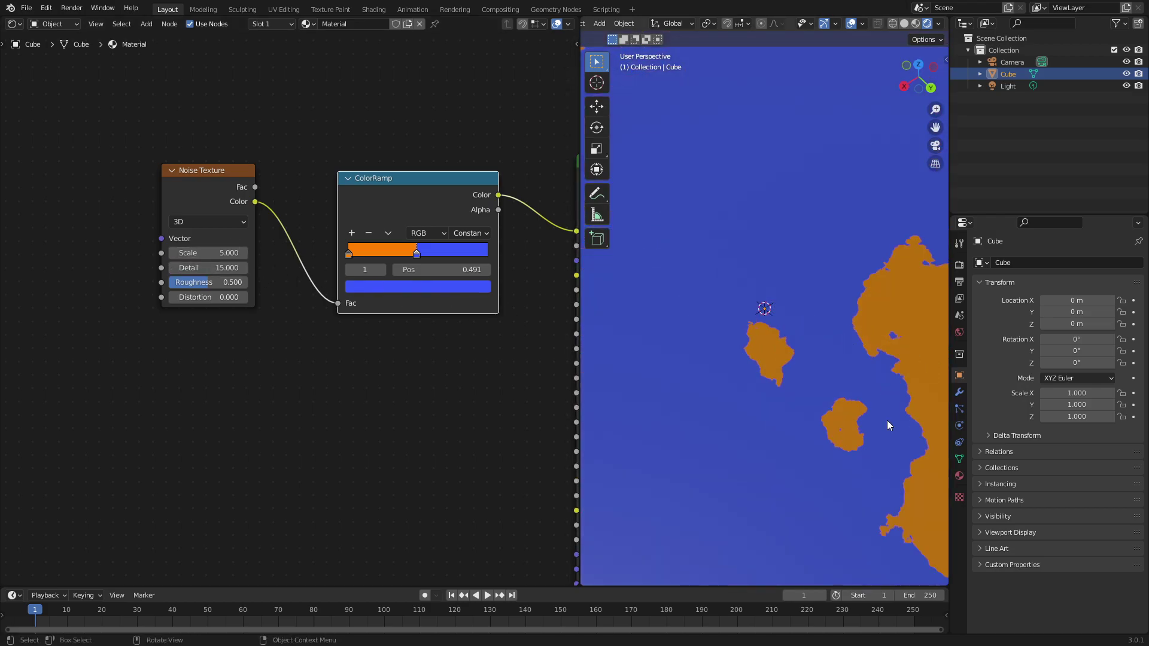
{"action": "scroll", "coordinate": [795, 443], "scroll_direction": "down", "scroll_amount": 6}
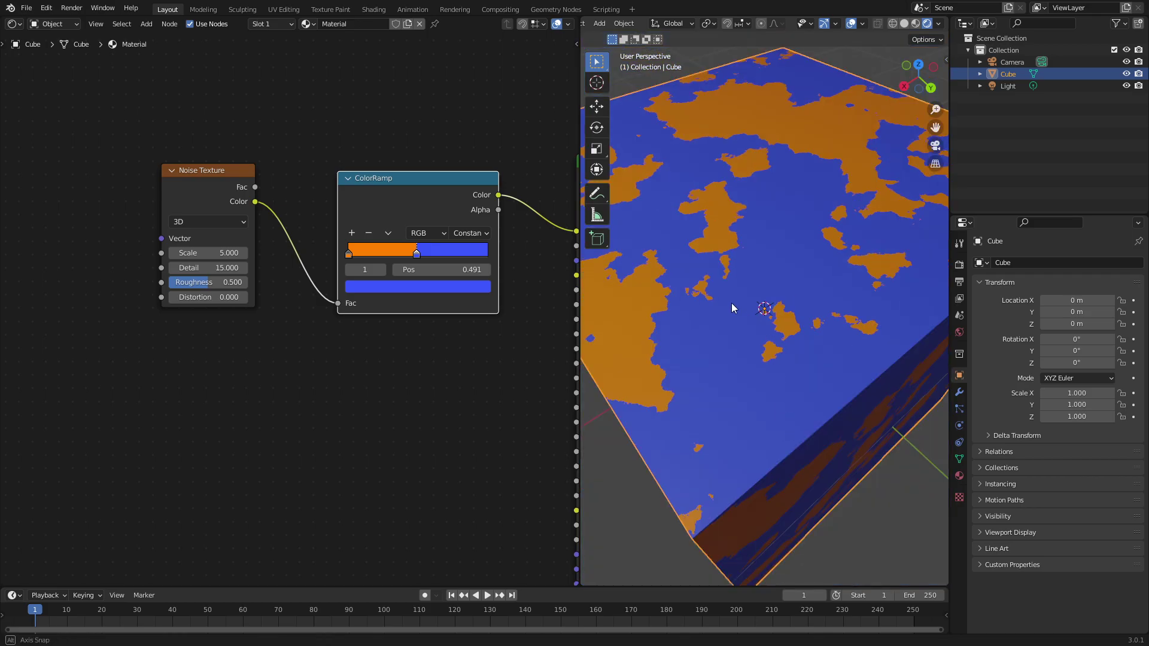
Lower the Noise Texture's Detail to 2.5.
{"action": "middle_click_drag", "start_coordinate": [731, 303], "coordinate": [748, 300]}
{"action": "left_click_drag", "start_coordinate": [222, 268], "coordinate": [169, 267]}
{"action": "scroll", "coordinate": [897, 257], "scroll_direction": "down", "scroll_amount": 3}
{"action": "middle_click_drag", "start_coordinate": [942, 248], "coordinate": [599, 263]}
{"action": "left_click_drag", "start_coordinate": [207, 268], "coordinate": [240, 268]}
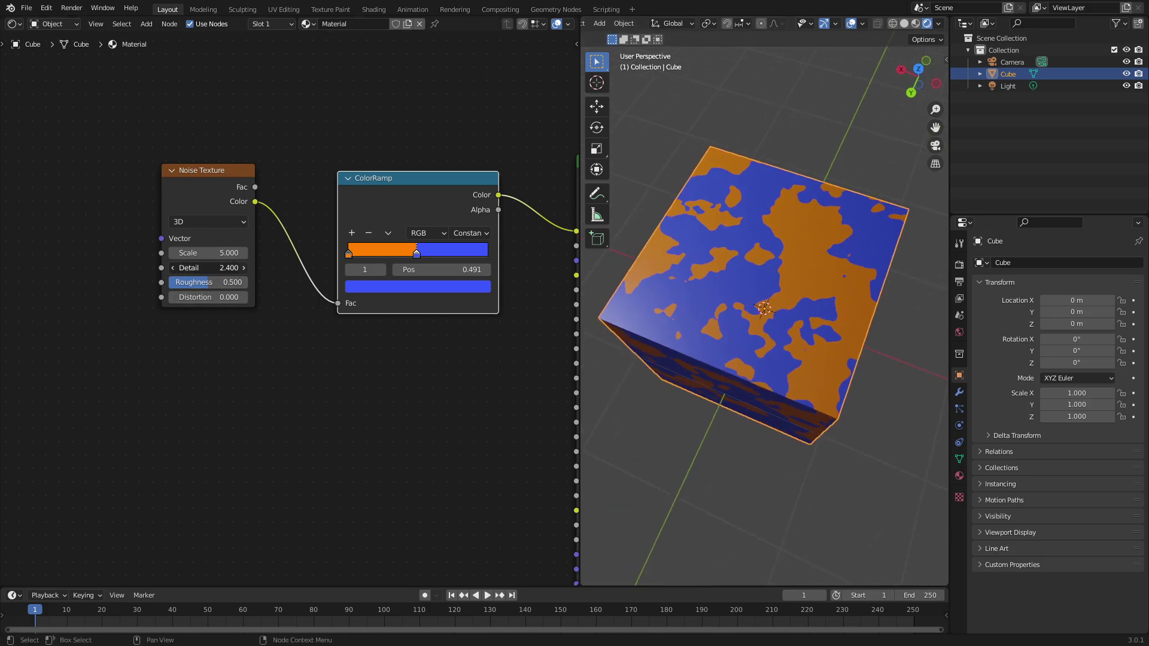
{"action": "left_click", "coordinate": [173, 268]}
Set the Noise Texture's Roughness to 0.683 and inspect the pattern on the cube's sides.
{"action": "mouse_move", "coordinate": [175, 282]}
{"action": "left_mouse_down"}
{"action": "mouse_move", "coordinate": [198, 282]}
{"action": "mouse_move", "coordinate": [177, 282]}
{"action": "mouse_move", "coordinate": [189, 282]}
{"action": "left_mouse_up"}
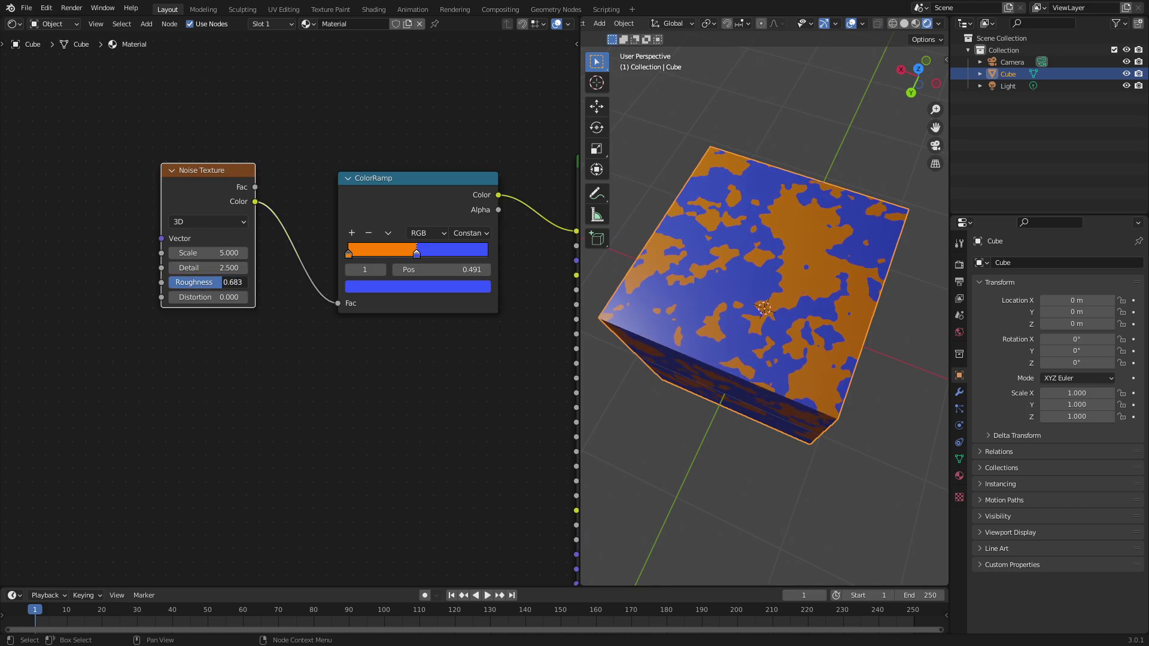
{"action": "middle_click_drag", "start_coordinate": [812, 358], "coordinate": [700, 293]}
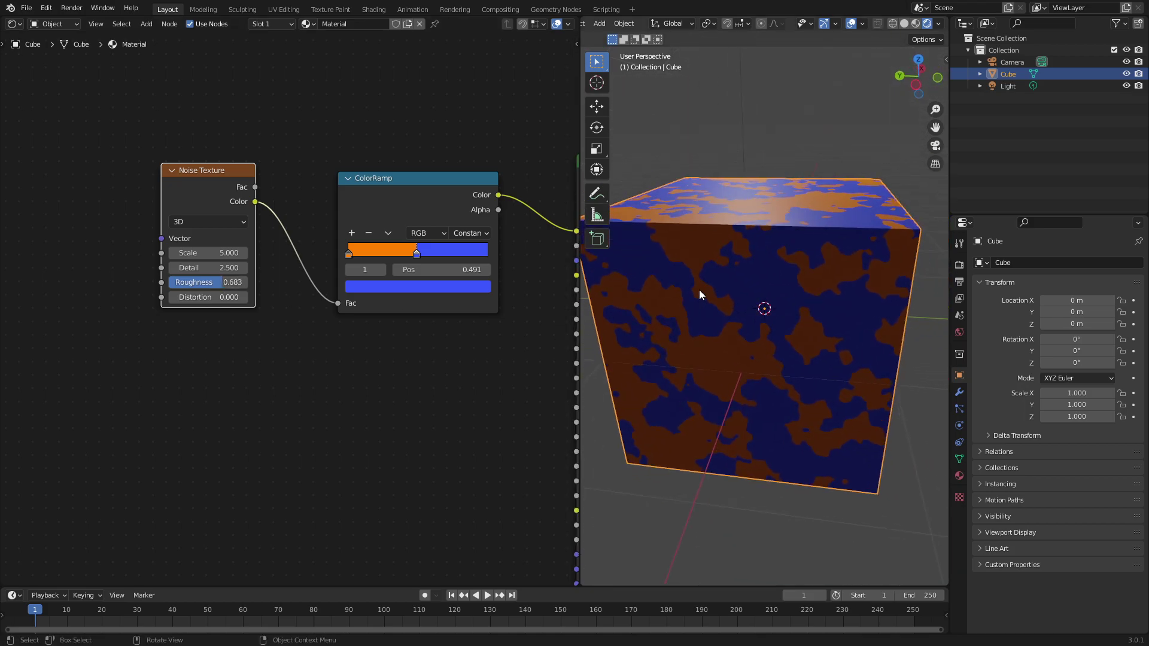
Try a Distortion of 0.2 on the Noise Texture and reset it to 0.
{"action": "middle_click_drag", "start_coordinate": [281, 348], "coordinate": [234, 361]}
{"action": "left_click", "coordinate": [197, 310]}
{"action": "left_click", "coordinate": [197, 310]}
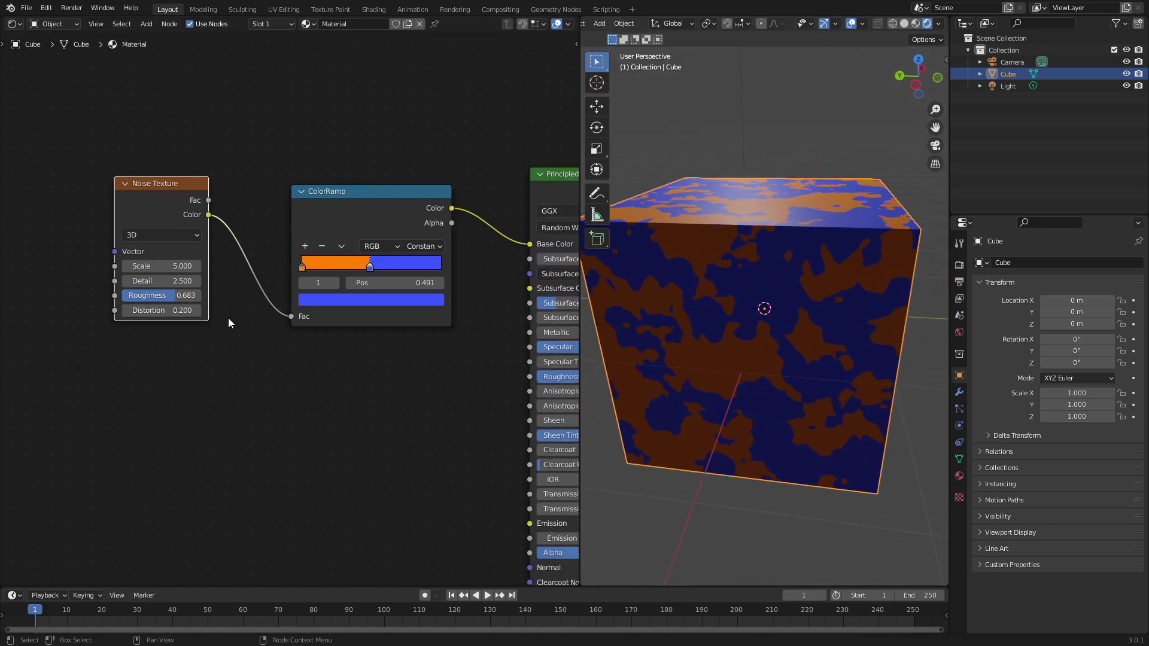
{"action": "middle_click_drag", "start_coordinate": [809, 318], "coordinate": [730, 372]}
{"action": "left_click_drag", "start_coordinate": [171, 311], "coordinate": [171, 310]}
{"action": "double_click", "coordinate": [171, 311]}
{"action": "type", "text": "0"}
{"action": "key", "text": "Return"}
Set the Principled BSDF's Specular to 0 and its Roughness to 1.
{"action": "middle_click_drag", "start_coordinate": [688, 335], "coordinate": [903, 350]}
{"action": "middle_click_drag", "start_coordinate": [355, 357], "coordinate": [75, 329]}
{"action": "scroll", "coordinate": [171, 339], "scroll_direction": "up", "scroll_amount": 1}
{"action": "middle_click_drag", "start_coordinate": [172, 339], "coordinate": [210, 344]}
{"action": "left_click_drag", "start_coordinate": [443, 316], "coordinate": [442, 317]}
{"action": "key", "text": "BackSpace"}
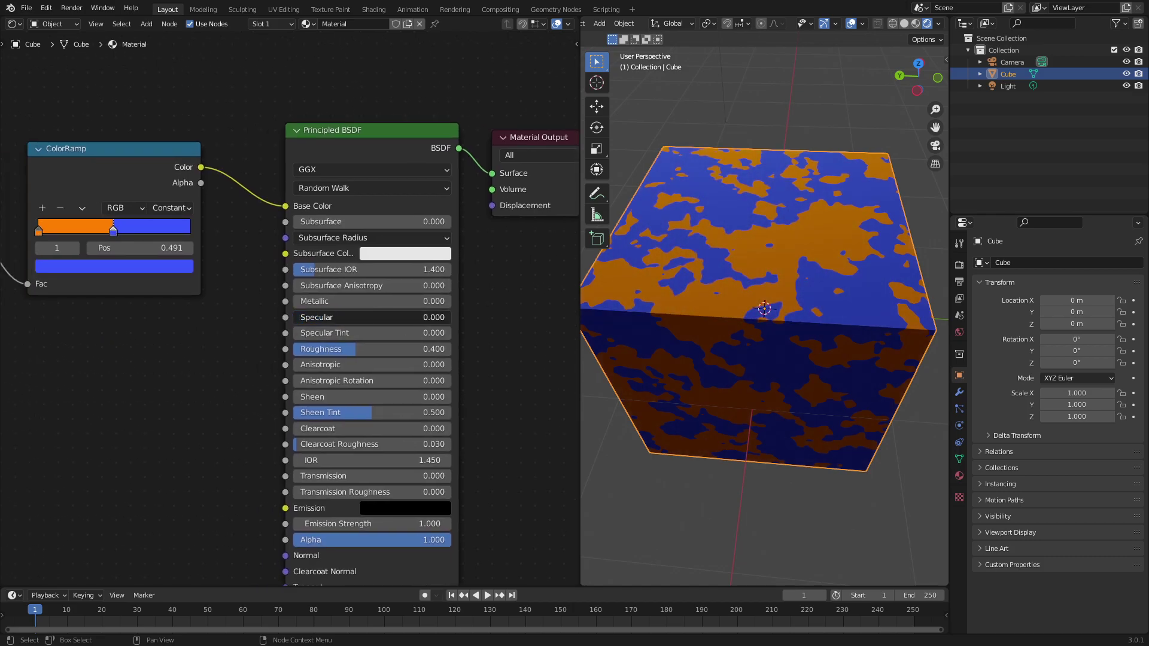
{"action": "middle_click_drag", "start_coordinate": [849, 326], "coordinate": [688, 325]}
{"action": "left_click_drag", "start_coordinate": [333, 350], "coordinate": [491, 350]}
{"action": "middle_click_drag", "start_coordinate": [718, 353], "coordinate": [908, 345]}
Add a Magic Texture node in front of the Noise Texture.
{"action": "scroll", "coordinate": [224, 368], "scroll_direction": "down", "scroll_amount": 4}
{"action": "middle_click_drag", "start_coordinate": [224, 368], "coordinate": [410, 366]}
{"action": "scroll", "coordinate": [261, 336], "scroll_direction": "up", "scroll_amount": 2}
{"action": "middle_click_drag", "start_coordinate": [275, 344], "coordinate": [285, 366]}
{"action": "scroll", "coordinate": [285, 366], "scroll_direction": "down", "scroll_amount": 1}
{"action": "left_click_drag", "start_coordinate": [110, 198], "coordinate": [128, 198]}
{"action": "middle_click_drag", "start_coordinate": [68, 209], "coordinate": [258, 245]}
{"action": "scroll", "coordinate": [254, 217], "scroll_direction": "up", "scroll_amount": 3}
{"action": "key", "text": "shift+a"}
{"action": "left_click", "coordinate": [128, 231]}
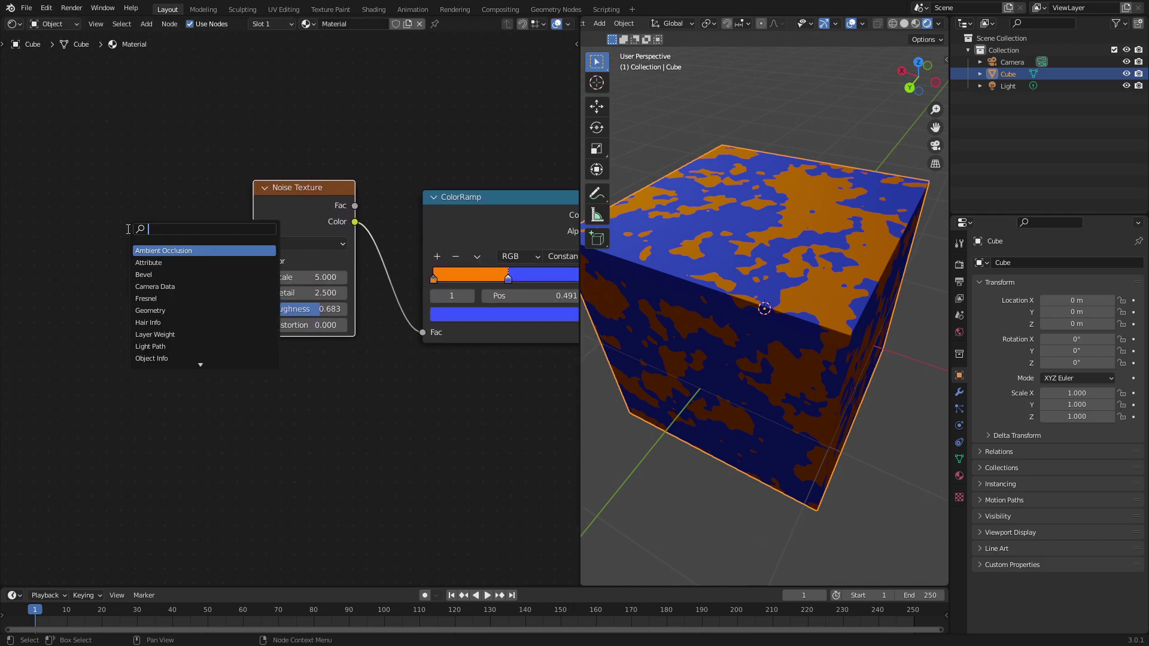
{"action": "type", "text": "mag"}
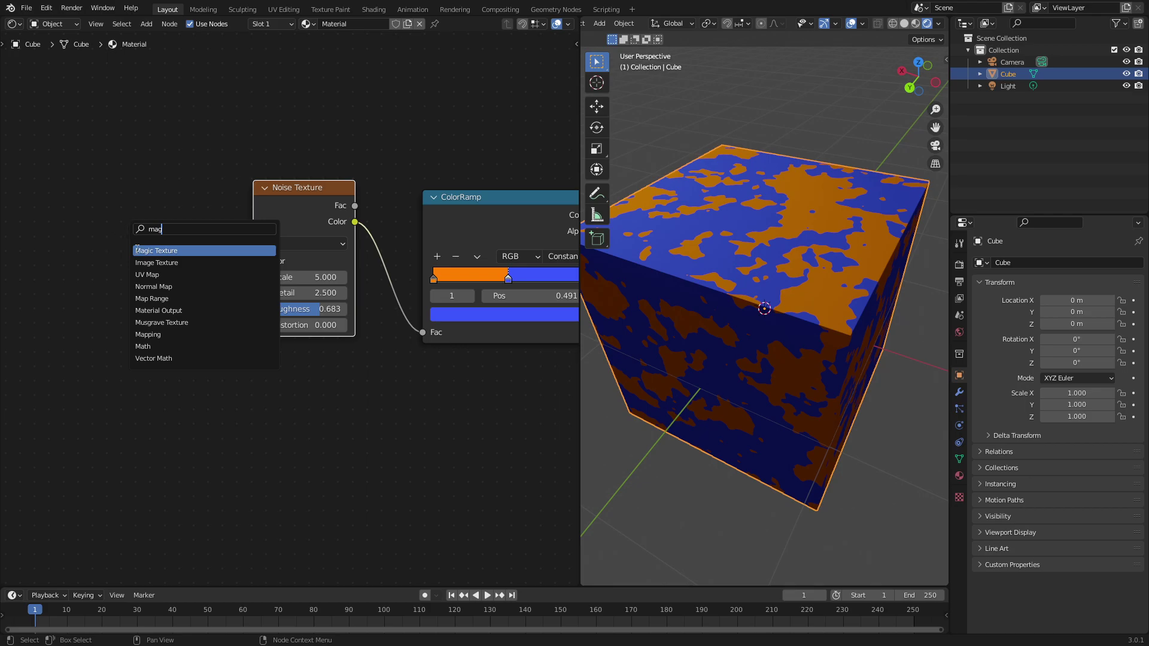
{"action": "left_click", "coordinate": [136, 250]}
{"action": "left_click", "coordinate": [136, 250]}
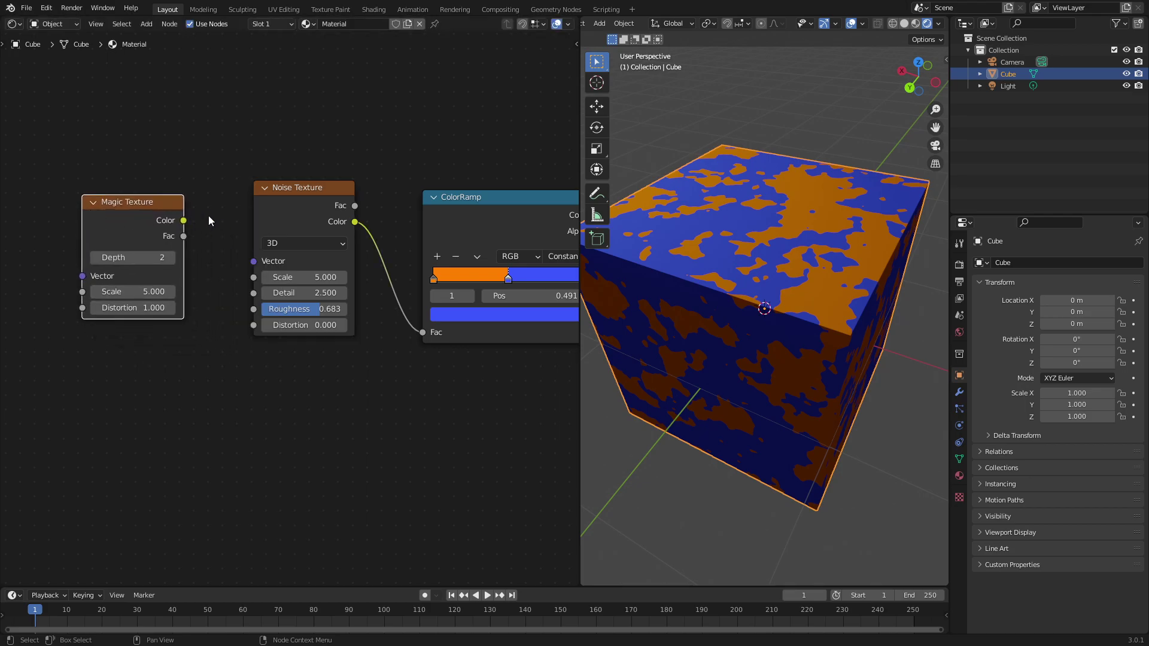
Link the Magic Texture's Color to the Noise Texture's Scale and hide the viewport's tool strip to inspect the cube.
{"action": "left_click_drag", "start_coordinate": [183, 221], "coordinate": [254, 277]}
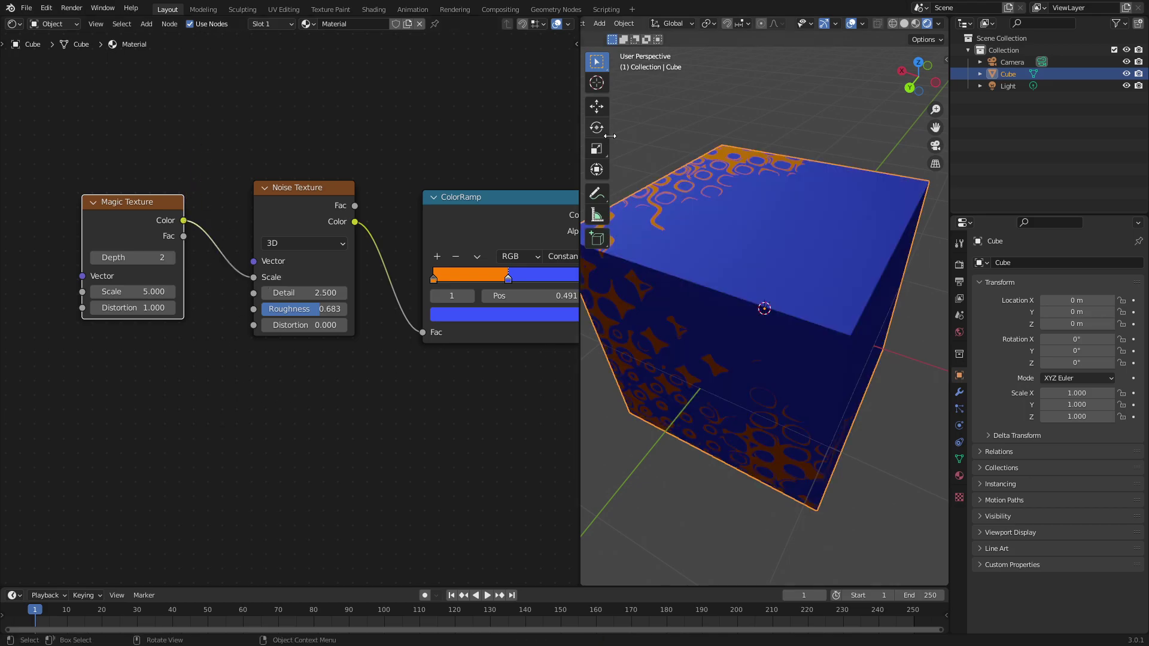
{"action": "key", "text": "t"}
{"action": "middle_click_drag", "start_coordinate": [699, 200], "coordinate": [641, 236]}
Set the Magic Texture's Scale to 0.9 and Distortion to 6, and reroute its Color into the Noise Texture's Vector.
{"action": "mouse_move", "coordinate": [187, 373]}
{"action": "middle_mouse_down"}
{"action": "mouse_move", "coordinate": [91, 373]}
{"action": "mouse_move", "coordinate": [185, 375]}
{"action": "middle_mouse_up"}
{"action": "left_click_drag", "start_coordinate": [132, 293], "coordinate": [176, 309]}
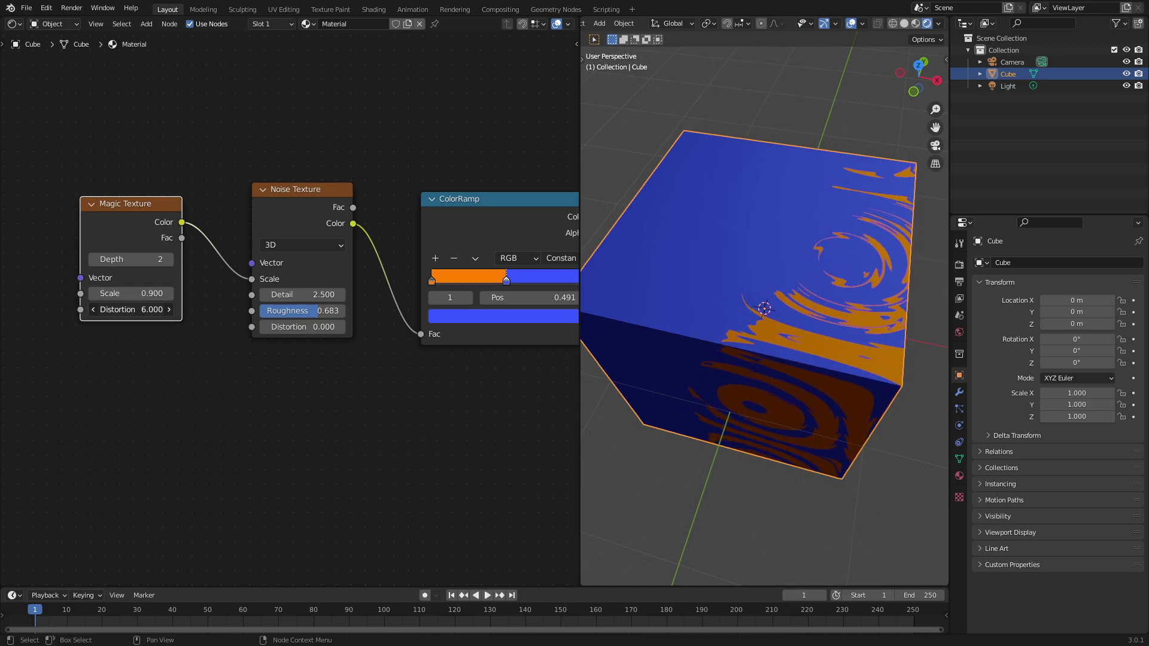
{"action": "left_click_drag", "start_coordinate": [252, 279], "coordinate": [252, 262]}
{"action": "middle_click_drag", "start_coordinate": [792, 318], "coordinate": [730, 320]}
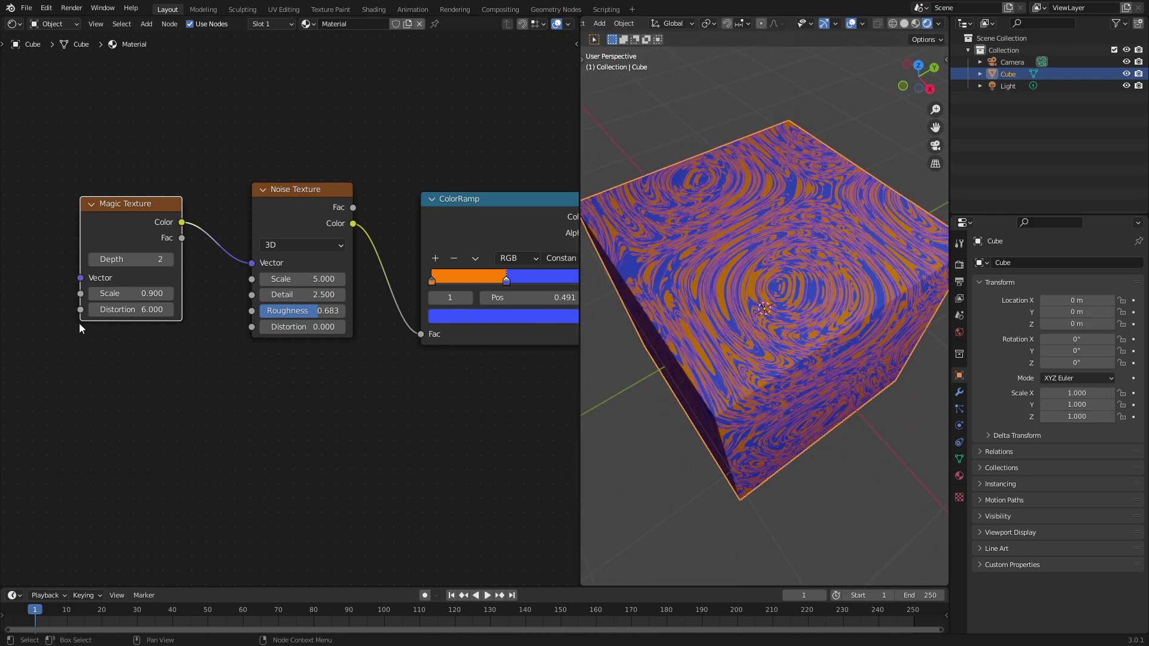
Try a Distortion of 0 on the Magic Texture and settle on 1.
{"action": "mouse_move", "coordinate": [131, 309]}
{"action": "left_mouse_down"}
{"action": "mouse_move", "coordinate": [93, 309]}
{"action": "mouse_move", "coordinate": [152, 309]}
{"action": "left_mouse_up"}
{"action": "type", "text": "0"}
{"action": "key", "text": "Return"}
{"action": "left_click", "coordinate": [148, 309]}
{"action": "type", "text": "1"}
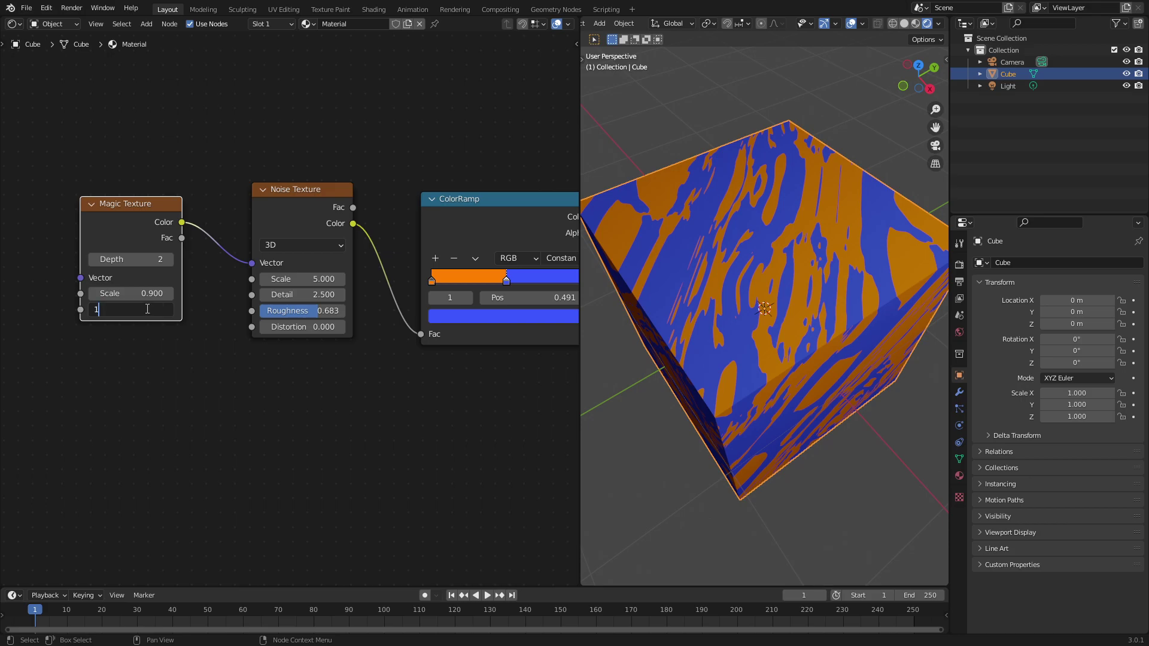
{"action": "key", "text": "Return"}
{"action": "middle_click_drag", "start_coordinate": [784, 269], "coordinate": [748, 267]}
Set the Magic Texture's Scale to 0.4 and inspect the pattern around the cube.
{"action": "mouse_move", "coordinate": [118, 292]}
{"action": "left_mouse_down"}
{"action": "mouse_move", "coordinate": [108, 293]}
{"action": "mouse_move", "coordinate": [122, 293]}
{"action": "left_mouse_up"}
{"action": "middle_click_drag", "start_coordinate": [778, 251], "coordinate": [979, 264]}
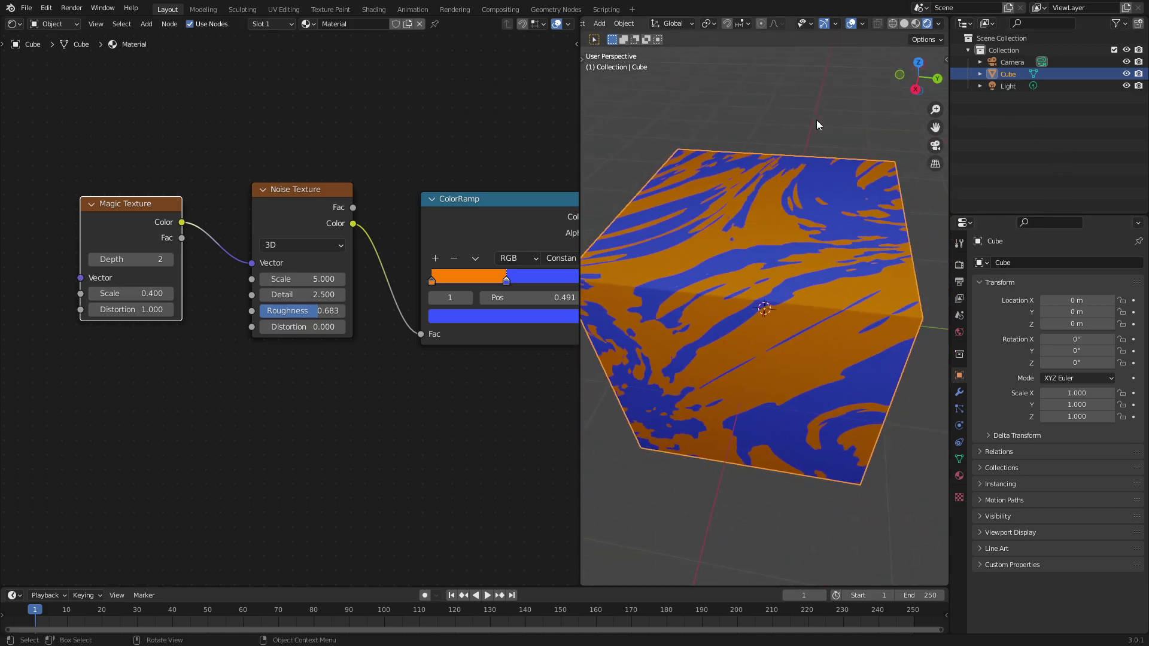
{"action": "middle_click_drag", "start_coordinate": [712, 290], "coordinate": [718, 335]}
Disconnect the Magic Texture from the Noise Texture's Vector to compare the pattern, and reconnect it.
{"action": "left_click_drag", "start_coordinate": [252, 263], "coordinate": [226, 300]}
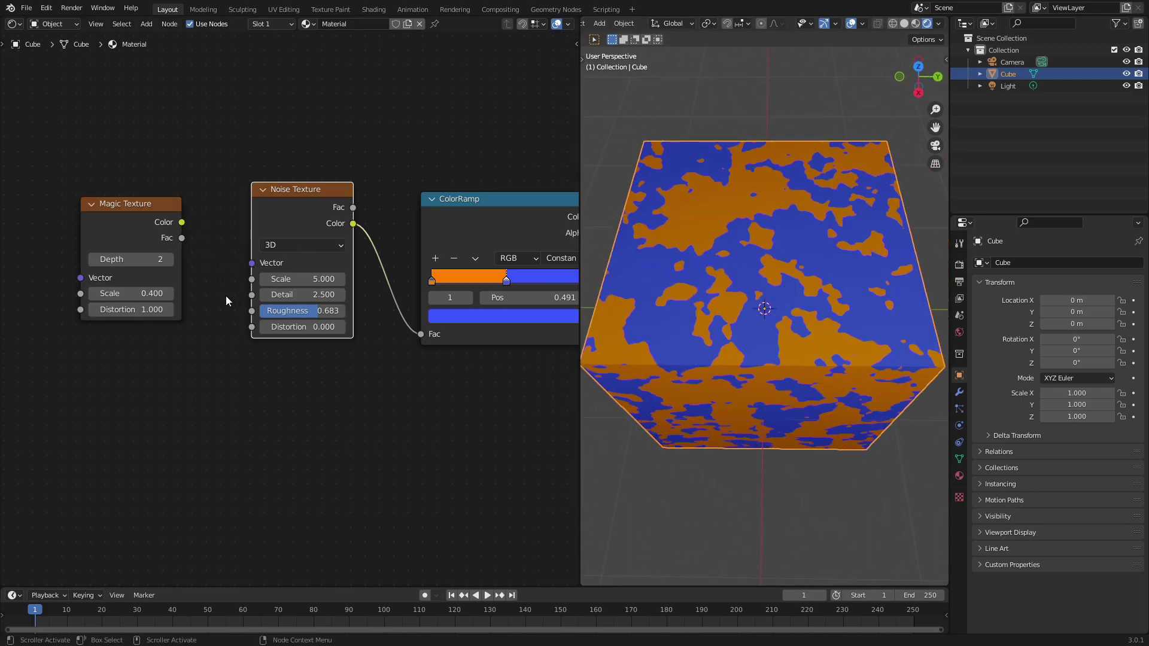
{"action": "left_click_drag", "start_coordinate": [181, 222], "coordinate": [251, 263]}
{"action": "middle_click_drag", "start_coordinate": [683, 267], "coordinate": [622, 288]}
Arrange the Magic Texture, Noise Texture, ColorRamp, Principled BSDF and Material Output nodes in a compact, evenly spaced row.
{"action": "scroll", "coordinate": [267, 362], "scroll_direction": "down", "scroll_amount": 4}
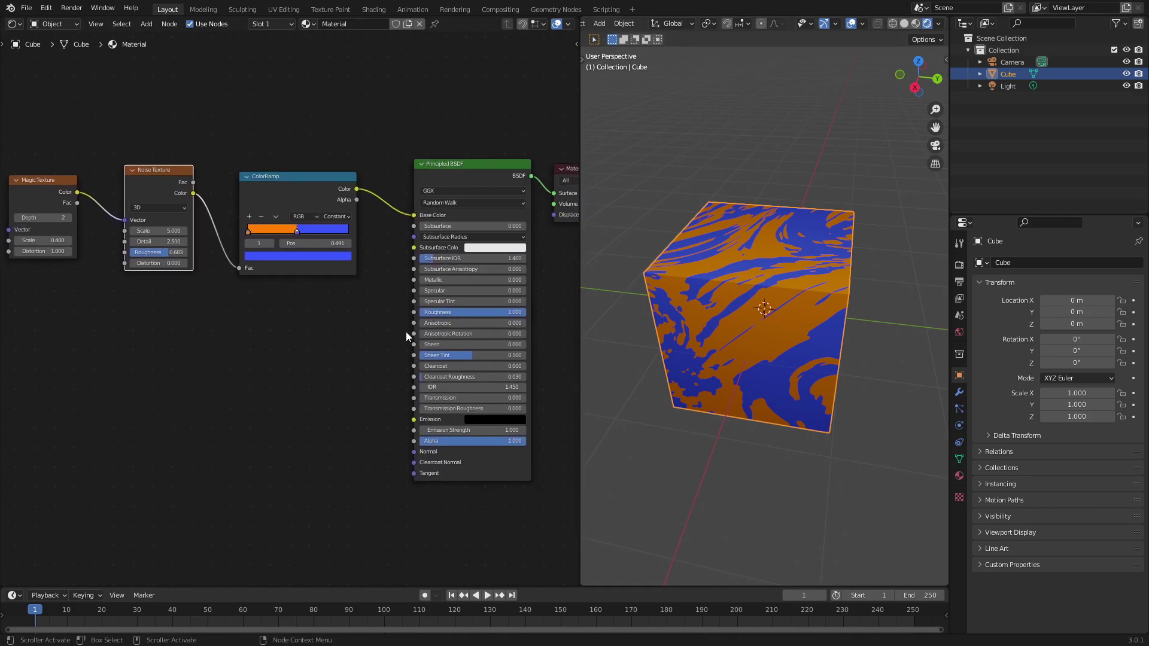
{"action": "left_click_drag", "start_coordinate": [456, 178], "coordinate": [480, 179]}
{"action": "left_click_drag", "start_coordinate": [375, 178], "coordinate": [388, 182]}
{"action": "left_click_drag", "start_coordinate": [253, 185], "coordinate": [282, 179]}
{"action": "left_click_drag", "start_coordinate": [135, 178], "coordinate": [174, 173]}
{"action": "left_click_drag", "start_coordinate": [36, 189], "coordinate": [87, 178]}
{"action": "left_click_drag", "start_coordinate": [372, 177], "coordinate": [369, 178]}
{"action": "left_click", "coordinate": [500, 177]}
{"action": "left_click_drag", "start_coordinate": [500, 177], "coordinate": [485, 176]}
{"action": "left_click_drag", "start_coordinate": [171, 177], "coordinate": [174, 179]}
{"action": "left_click_drag", "start_coordinate": [86, 177], "coordinate": [86, 177]}
{"action": "scroll", "coordinate": [225, 237], "scroll_direction": "up", "scroll_amount": 2}
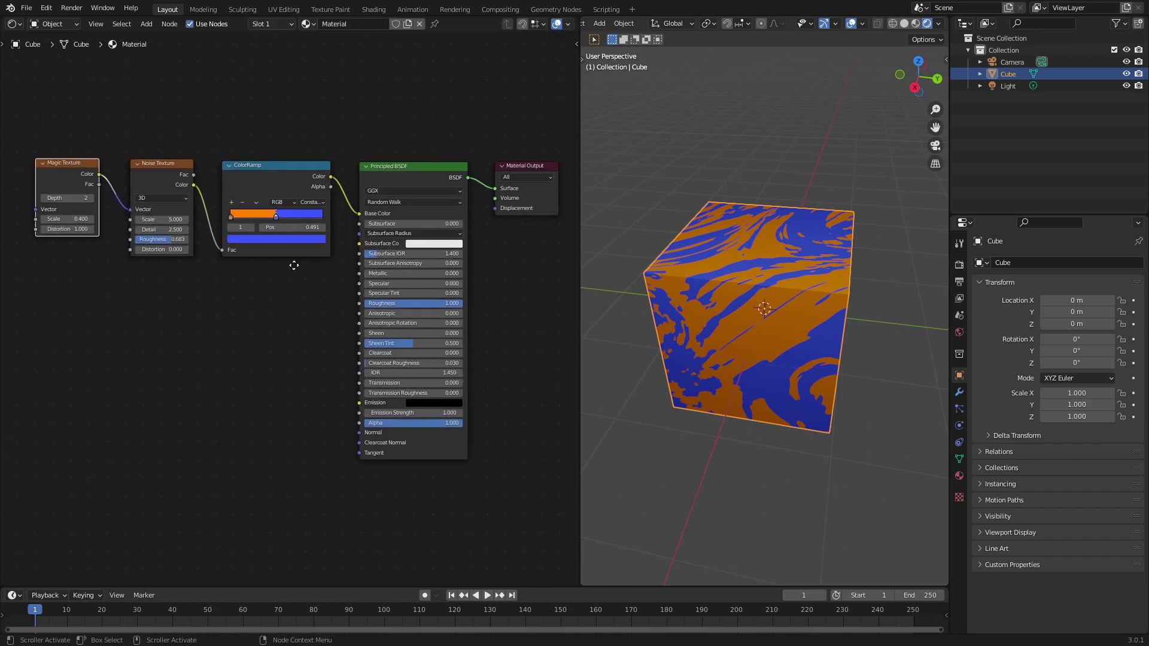
{"action": "left_click", "coordinate": [410, 170]}
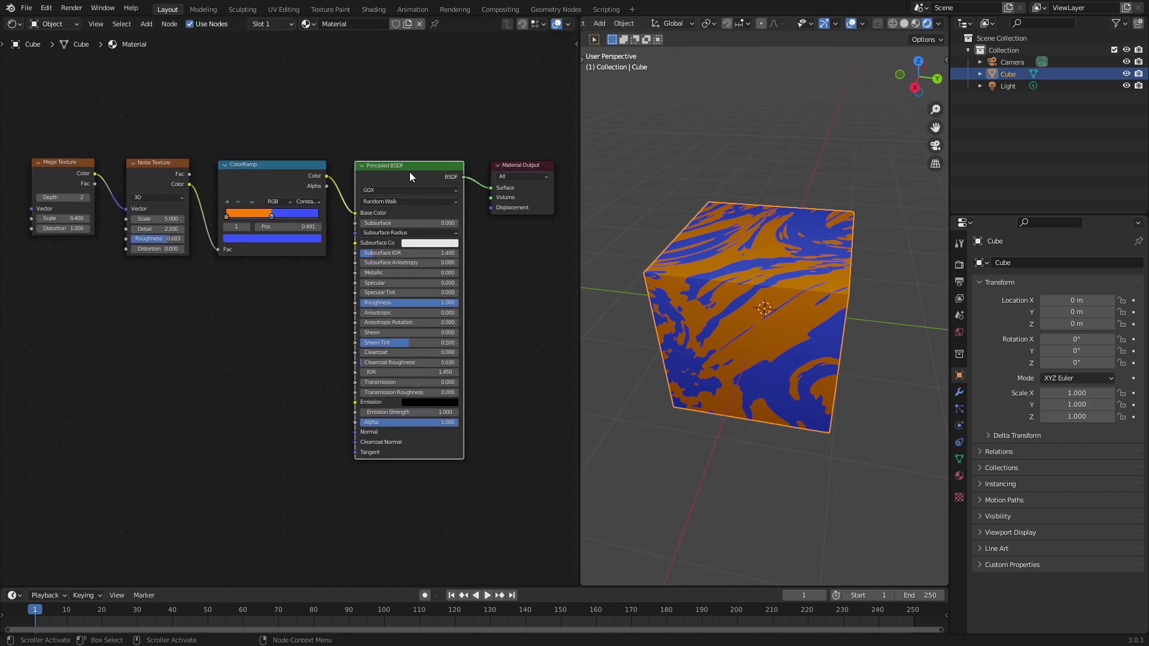
{"action": "scroll", "coordinate": [258, 286], "scroll_direction": "down", "scroll_amount": 1}
{"action": "scroll", "coordinate": [257, 286], "scroll_direction": "up", "scroll_amount": 1}
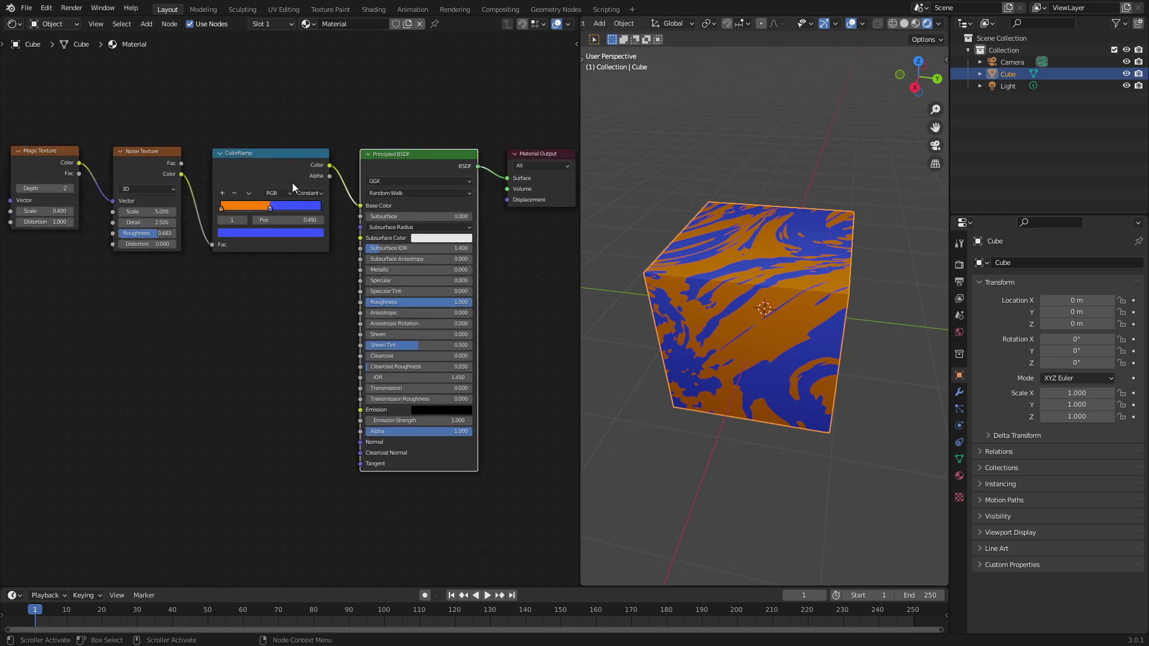
Add an Emission shader below the Principled BSDF and move the Material Output farther away to make room between them.
{"action": "middle_click_drag", "start_coordinate": [286, 167], "coordinate": [283, 68]}
{"action": "key", "text": "shift+a"}
{"action": "left_click", "coordinate": [253, 127]}
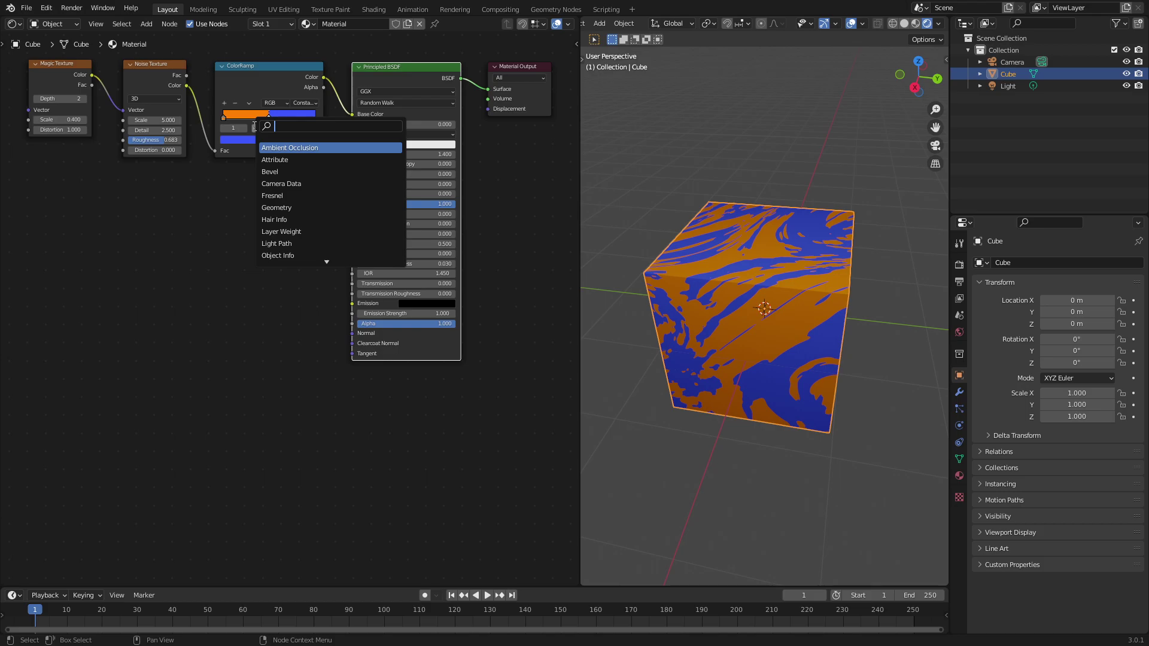
{"action": "type", "text": "emi"}
{"action": "left_click", "coordinate": [287, 148]}
{"action": "left_click", "coordinate": [173, 224]}
{"action": "scroll", "coordinate": [265, 283], "scroll_direction": "up", "scroll_amount": 2}
{"action": "middle_click_drag", "start_coordinate": [268, 218], "coordinate": [306, 301]}
{"action": "scroll", "coordinate": [340, 298], "scroll_direction": "up", "scroll_amount": 2}
{"action": "scroll", "coordinate": [364, 296], "scroll_direction": "down", "scroll_amount": 1}
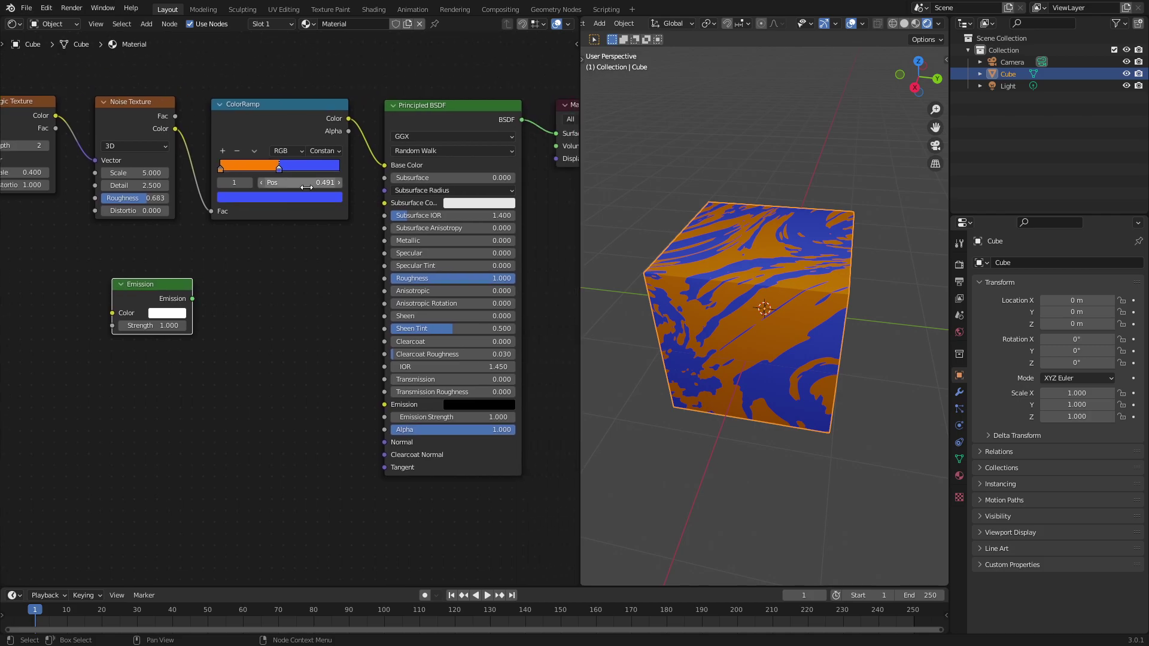
{"action": "middle_click_drag", "start_coordinate": [322, 198], "coordinate": [207, 195]}
{"action": "scroll", "coordinate": [207, 195], "scroll_direction": "down", "scroll_amount": 1}
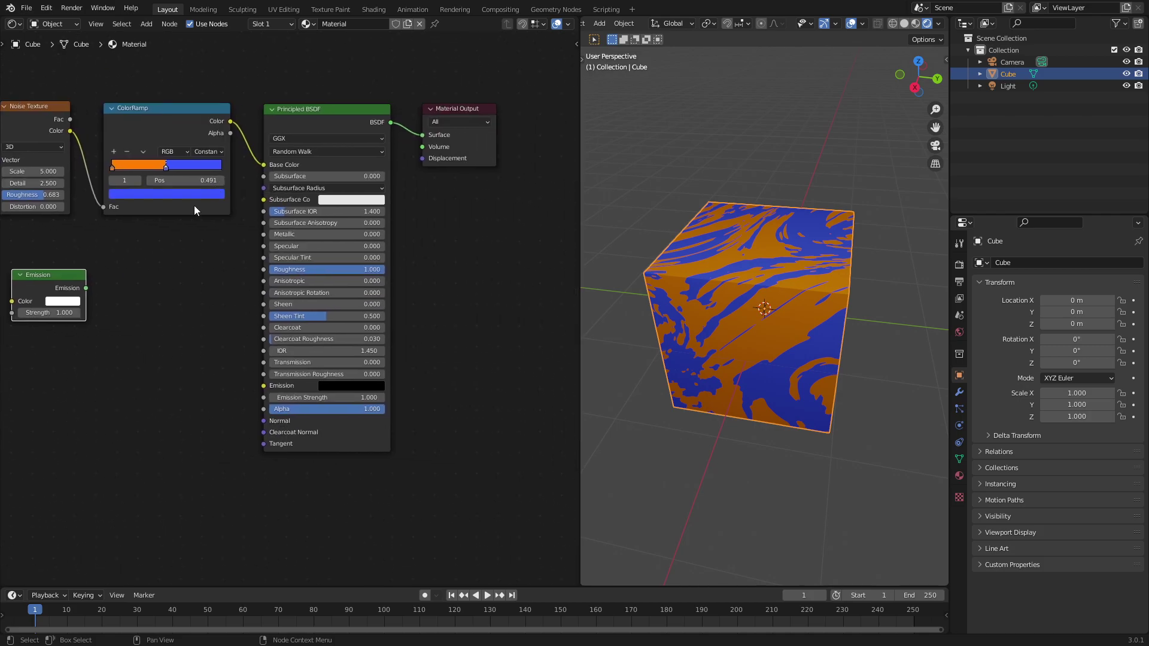
{"action": "left_click_drag", "start_coordinate": [42, 286], "coordinate": [345, 484]}
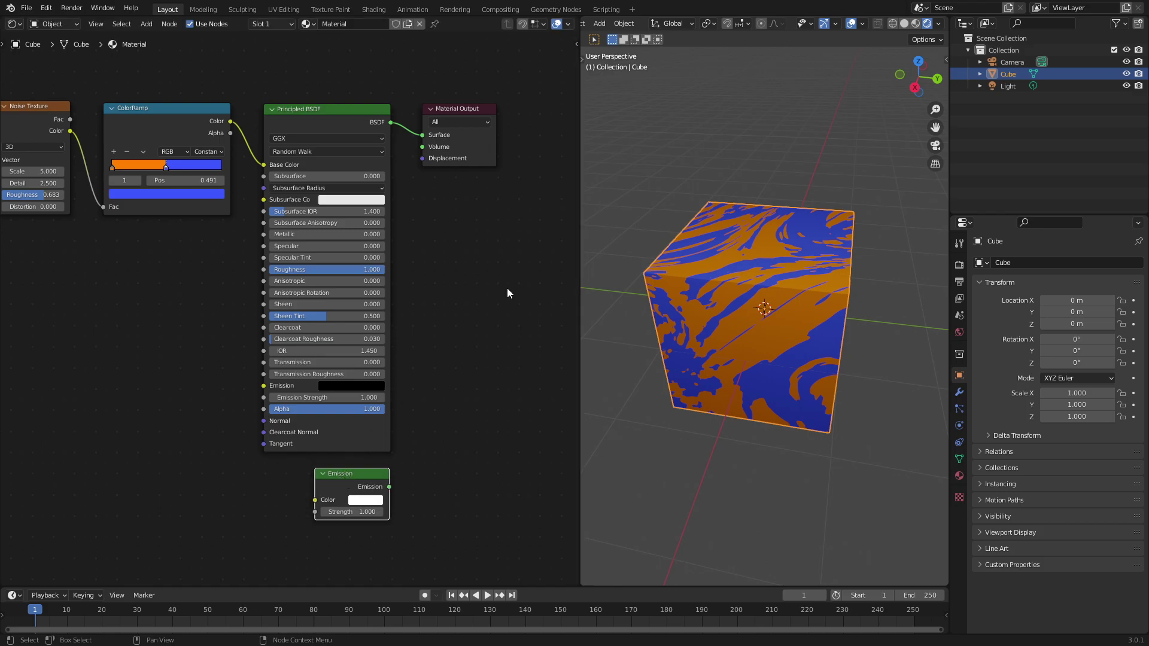
{"action": "middle_click_drag", "start_coordinate": [493, 140], "coordinate": [294, 151]}
{"action": "left_click_drag", "start_coordinate": [287, 152], "coordinate": [469, 151]}
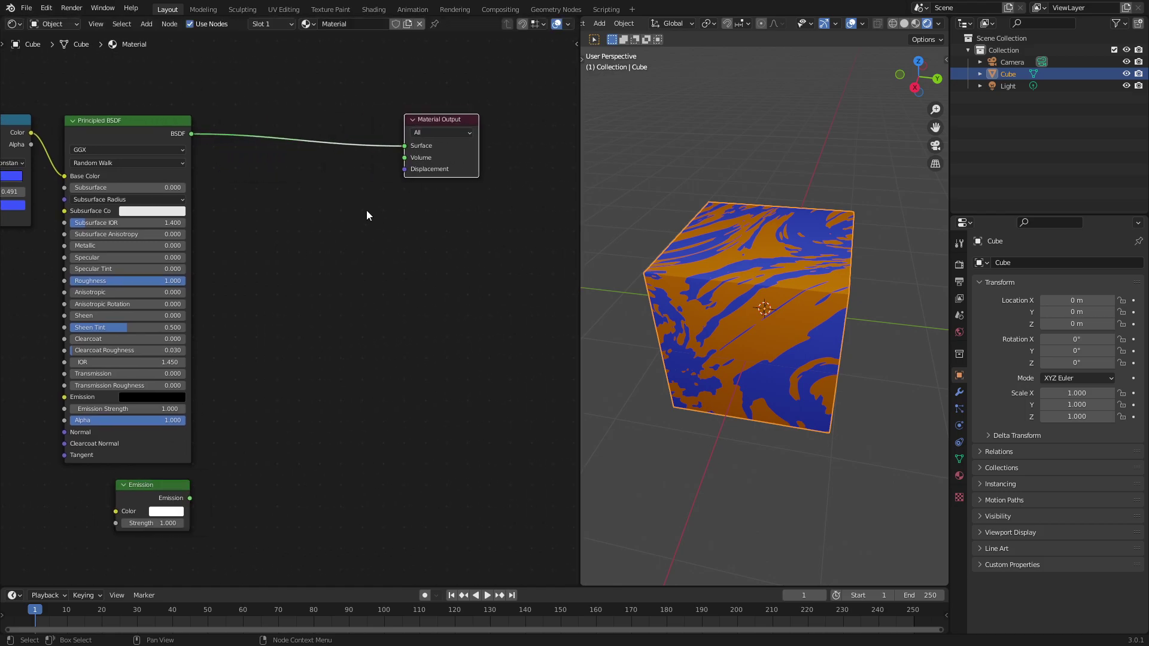
{"action": "key", "text": "shift+a"}
{"action": "type", "text": "mix"}
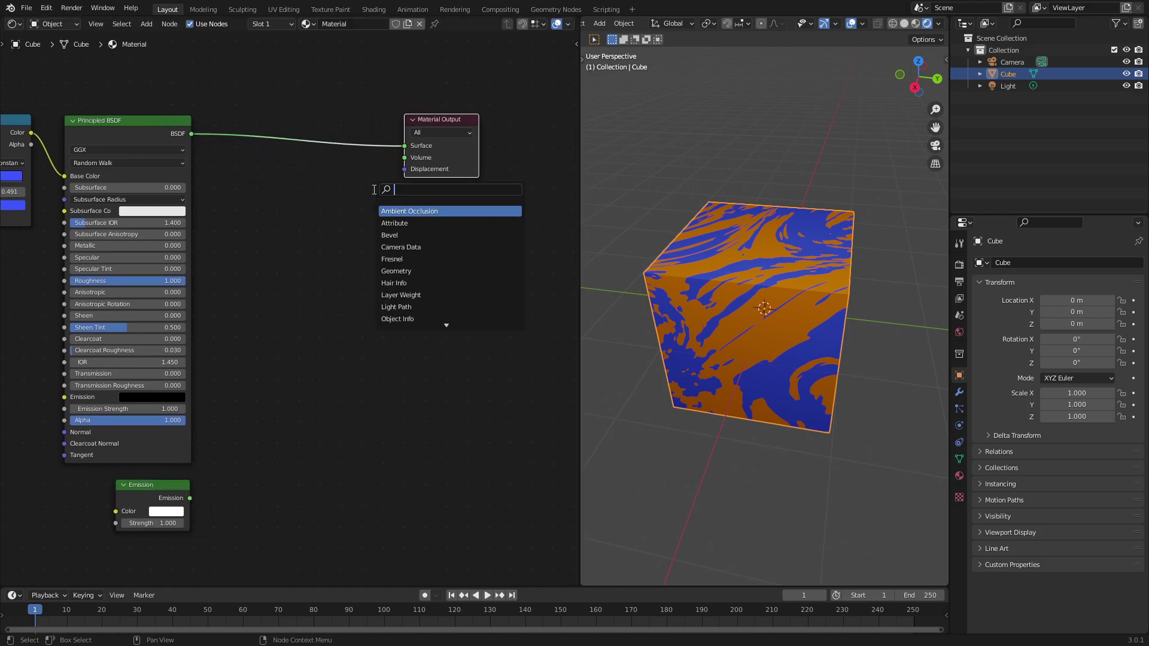
{"action": "left_click", "coordinate": [397, 206]}
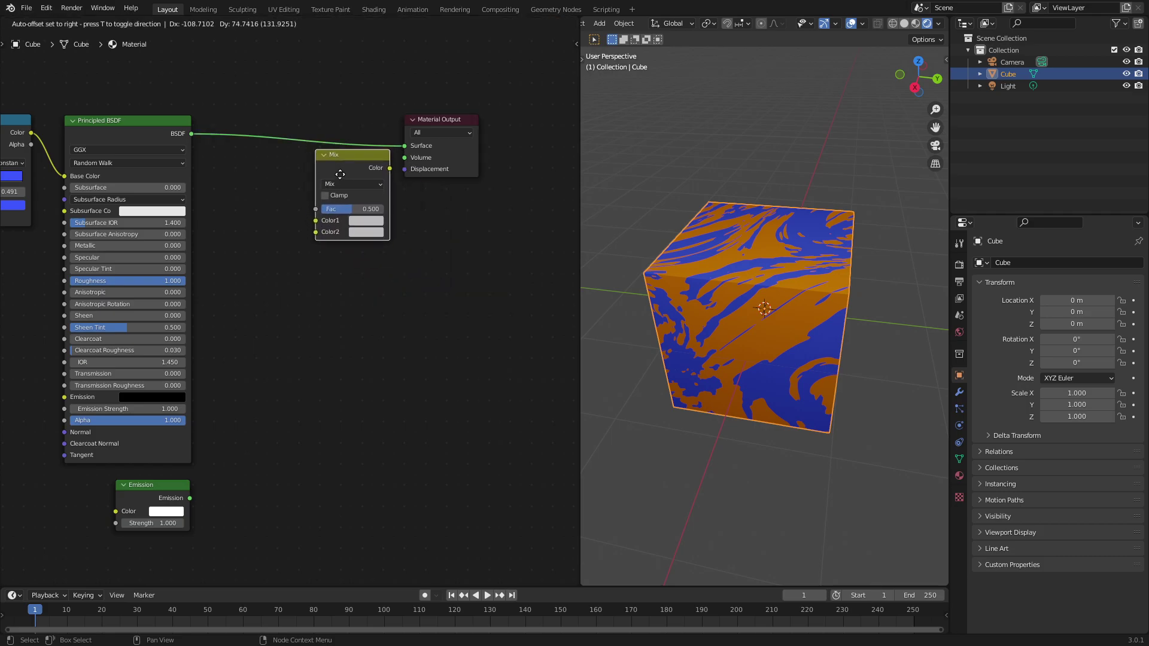
{"action": "left_click", "coordinate": [335, 152]}
{"action": "key", "text": "ctrl+z"}
{"action": "key", "text": "ctrl+z"}
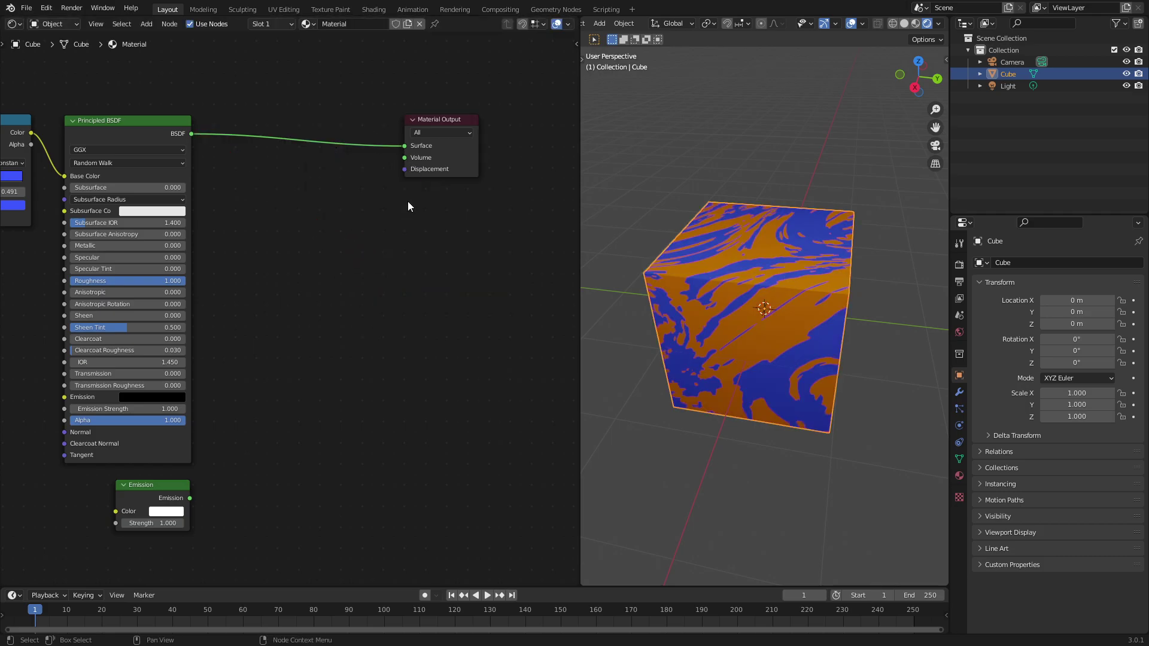
{"action": "key", "text": "shift+a"}
{"action": "type", "text": "smath"}
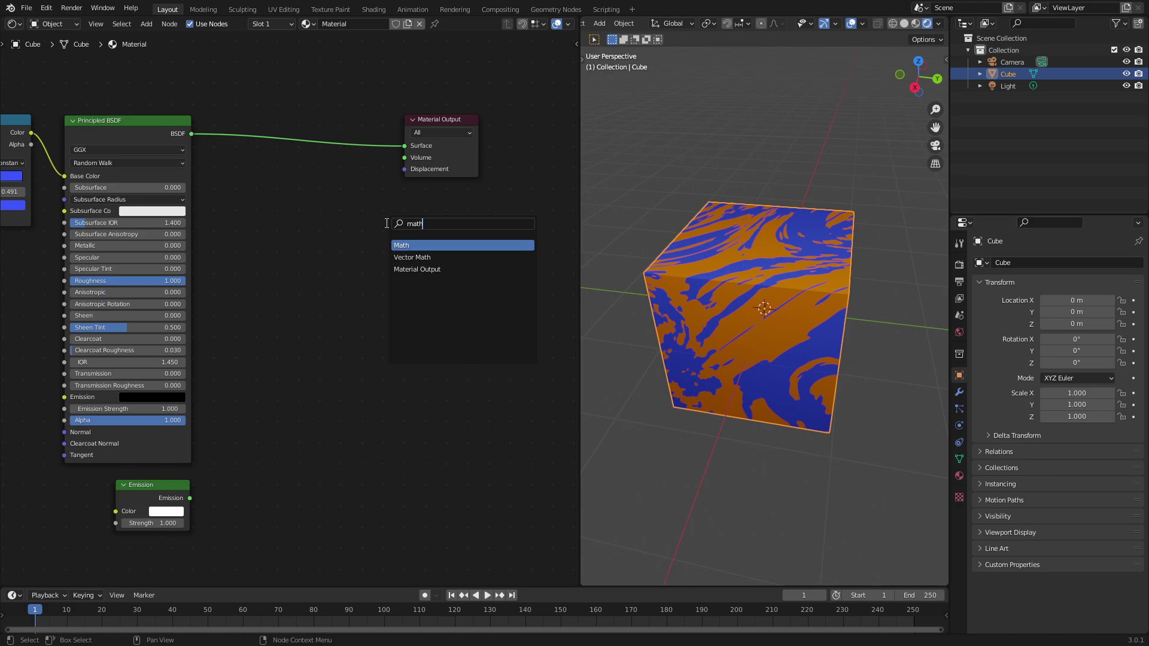
{"action": "key", "text": "Return"}
{"action": "left_click", "coordinate": [347, 149]}
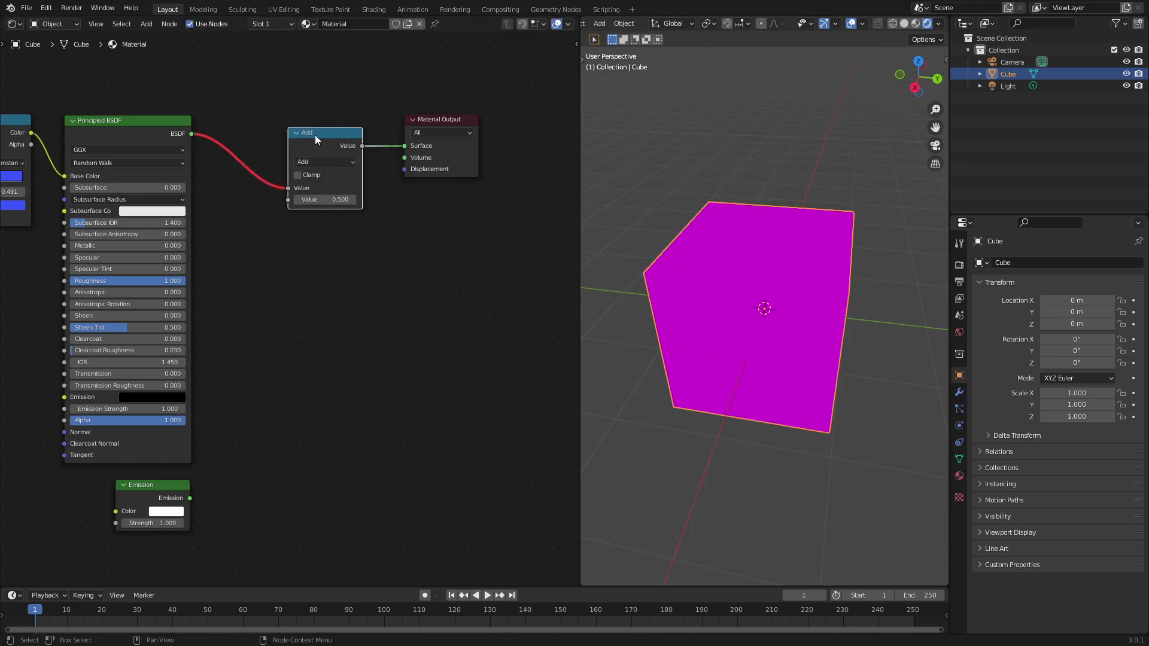
{"action": "key", "text": "ctrl+z"}
{"action": "key", "text": "ctrl+z"}
Insert a Mix Shader between the Principled BSDF and the Material Output and space the nodes out.
{"action": "key", "text": "shift+a"}
{"action": "type", "text": "mix"}
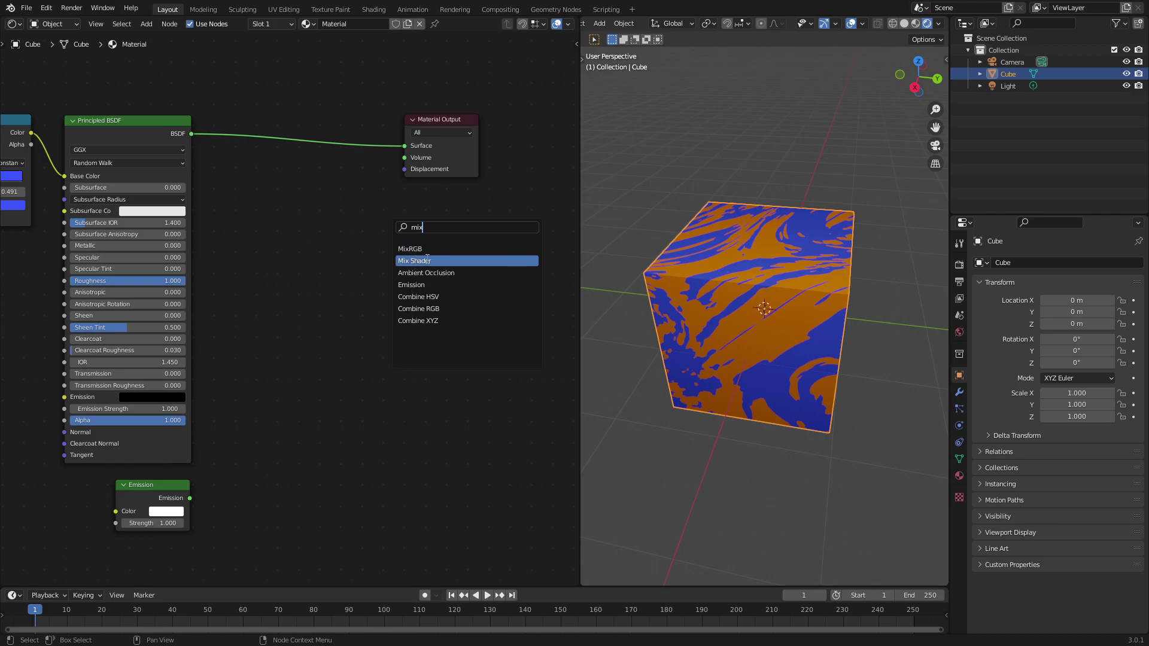
{"action": "key", "text": "Return"}
{"action": "left_click", "coordinate": [353, 166]}
{"action": "left_click_drag", "start_coordinate": [454, 117], "coordinate": [500, 124]}
{"action": "left_click_drag", "start_coordinate": [323, 133], "coordinate": [390, 124]}
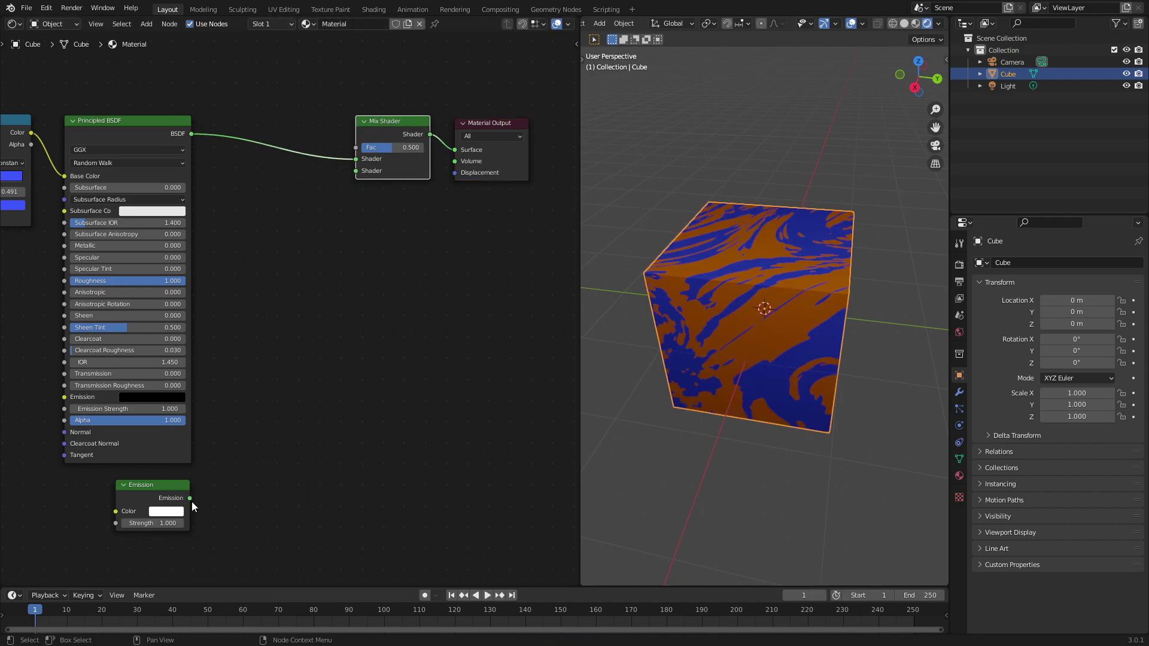
Link the Emission shader to the Mix Shader's second Shader input and inspect the blend on the cube.
{"action": "left_click_drag", "start_coordinate": [189, 498], "coordinate": [361, 177]}
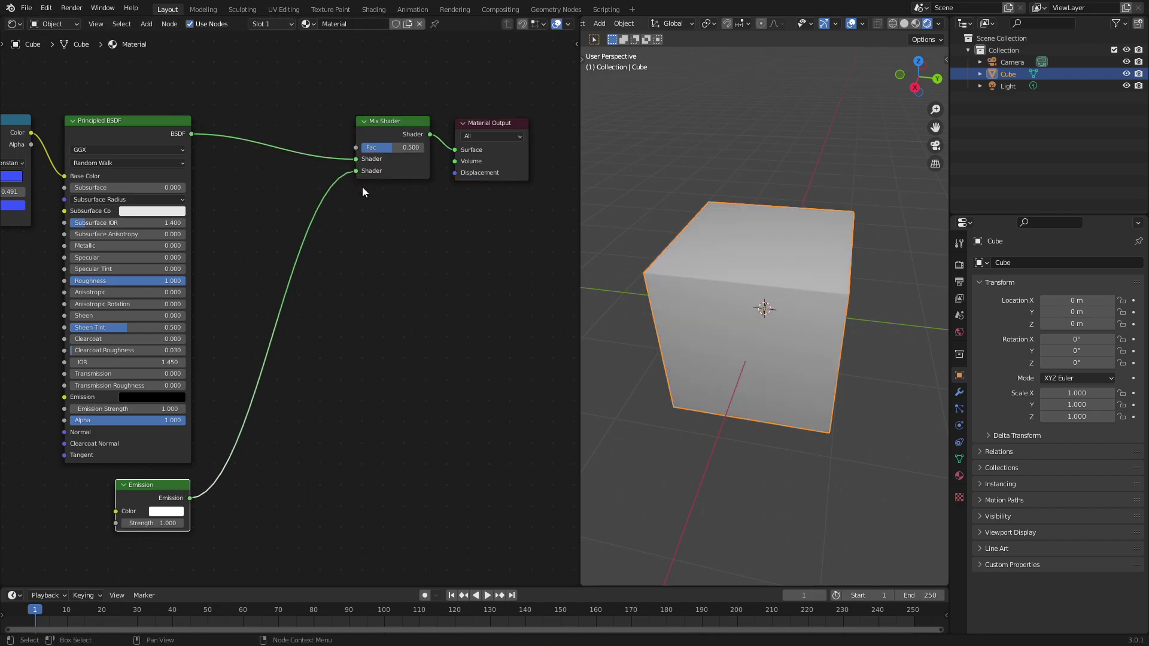
{"action": "middle_click_drag", "start_coordinate": [383, 379], "coordinate": [470, 299]}
{"action": "middle_click_drag", "start_coordinate": [802, 335], "coordinate": [732, 245]}
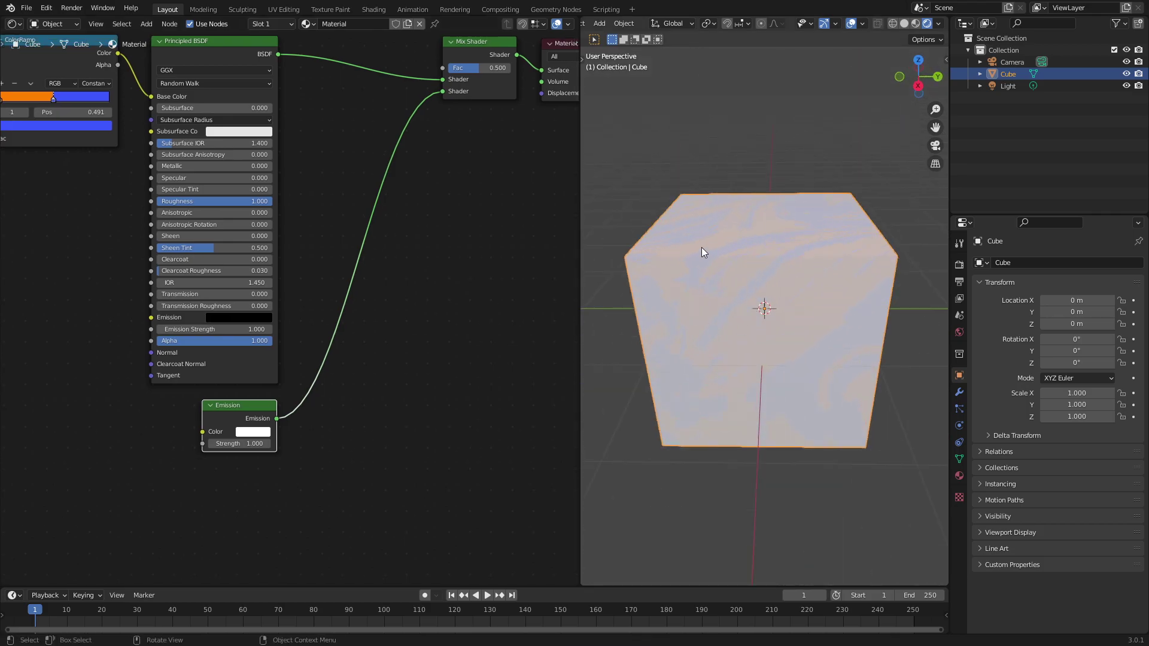
Duplicate the Magic Texture, Noise Texture and ColorRamp beside the Emission shader and link the copied ramp's Color to the Emission Color.
{"action": "scroll", "coordinate": [231, 322], "scroll_direction": "down", "scroll_amount": 2}
{"action": "middle_click_drag", "start_coordinate": [374, 305], "coordinate": [444, 296]}
{"action": "left_click_drag", "start_coordinate": [345, 211], "coordinate": [75, 67]}
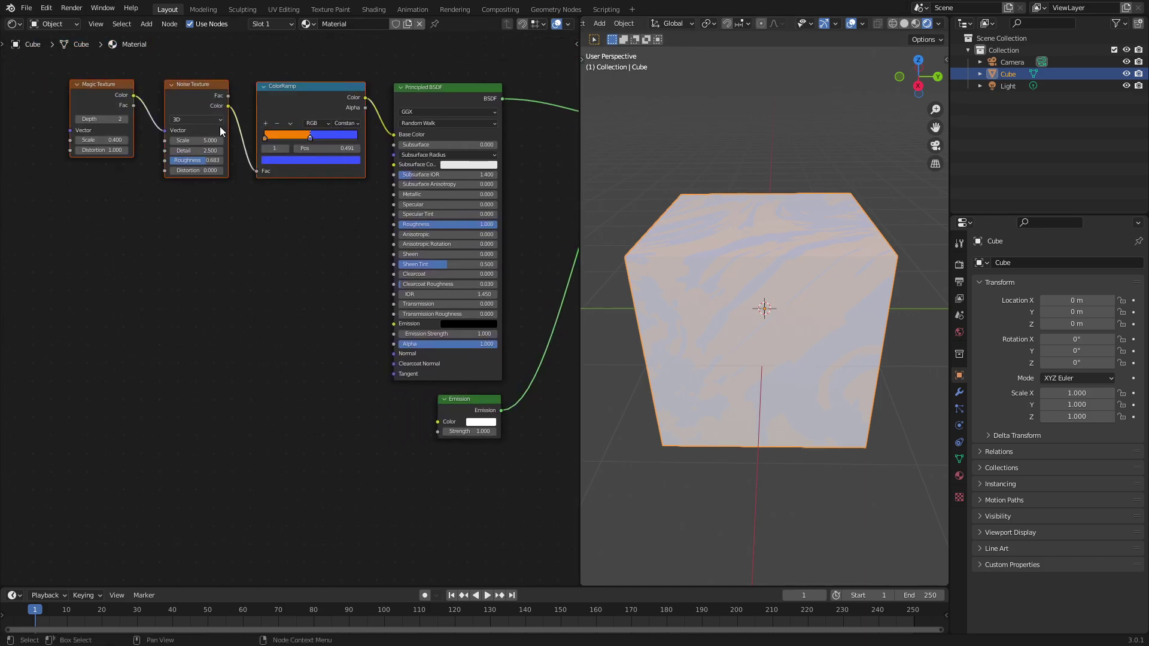
{"action": "key", "text": "shift+d"}
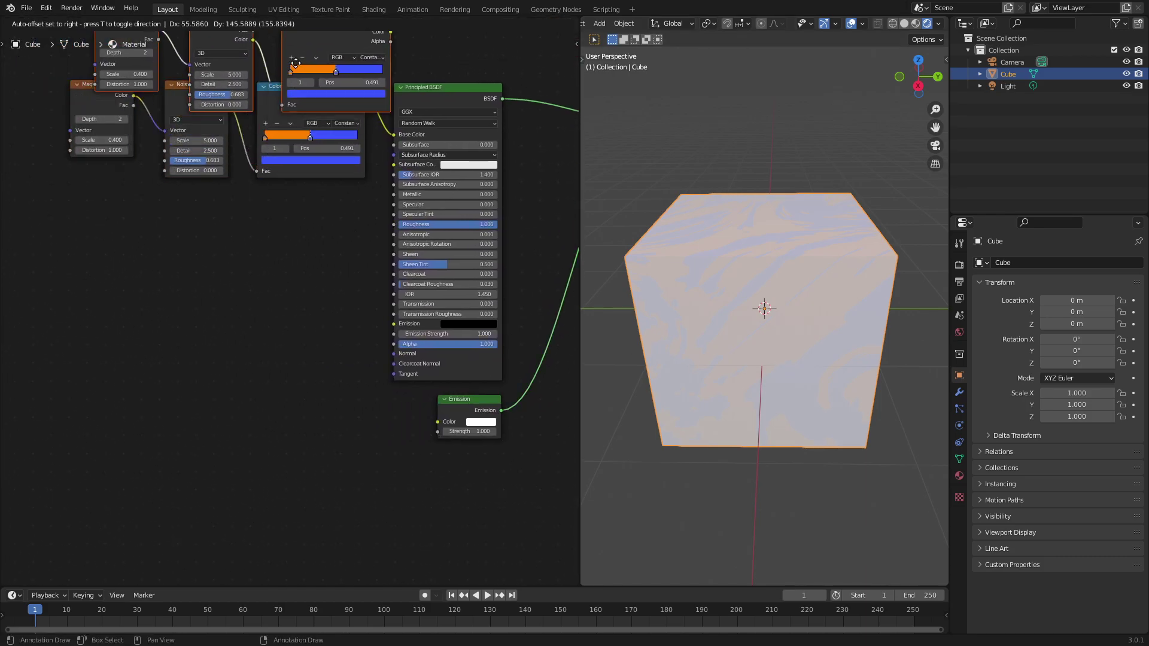
{"action": "left_click", "coordinate": [289, 441]}
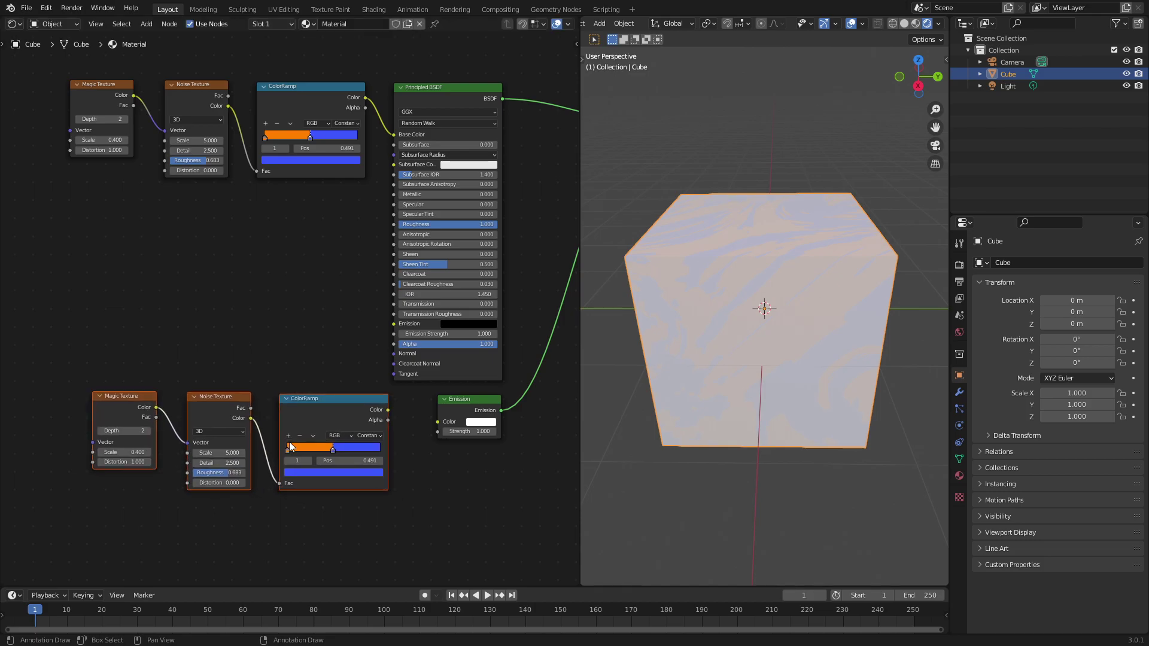
{"action": "mouse_move", "coordinate": [388, 409]}
{"action": "left_mouse_down"}
{"action": "mouse_move", "coordinate": [414, 384]}
{"action": "mouse_move", "coordinate": [438, 422]}
{"action": "left_mouse_up"}
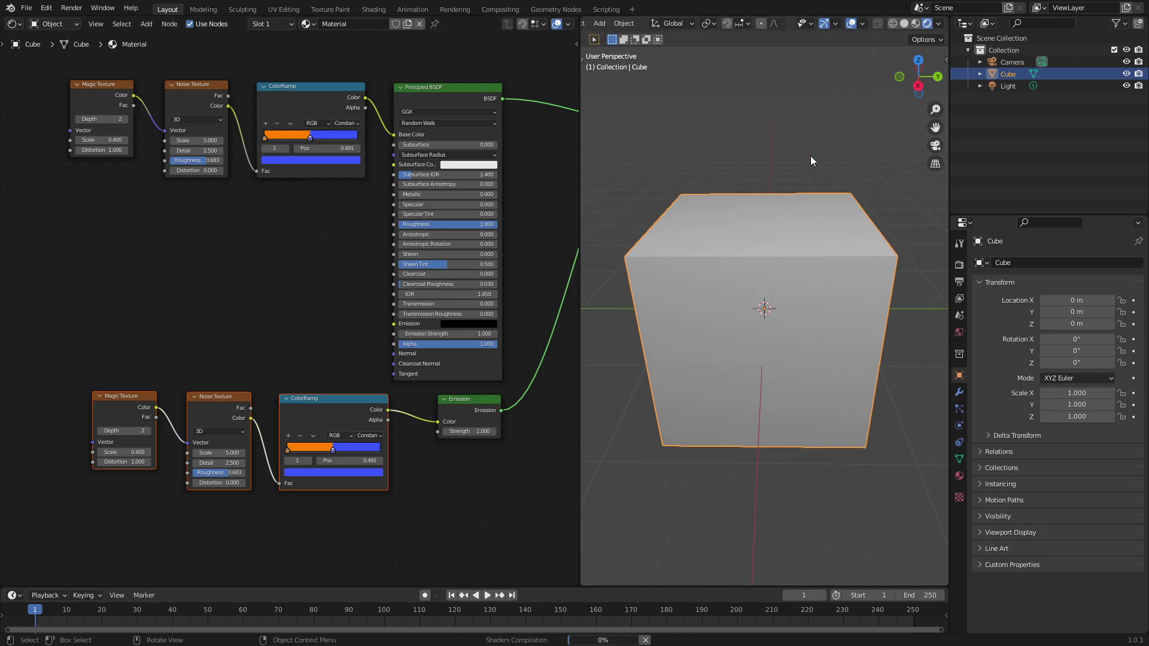
Set the World background color to black so the cube's emission can be judged without ambient light.
{"action": "middle_click_drag", "start_coordinate": [841, 199], "coordinate": [799, 246]}
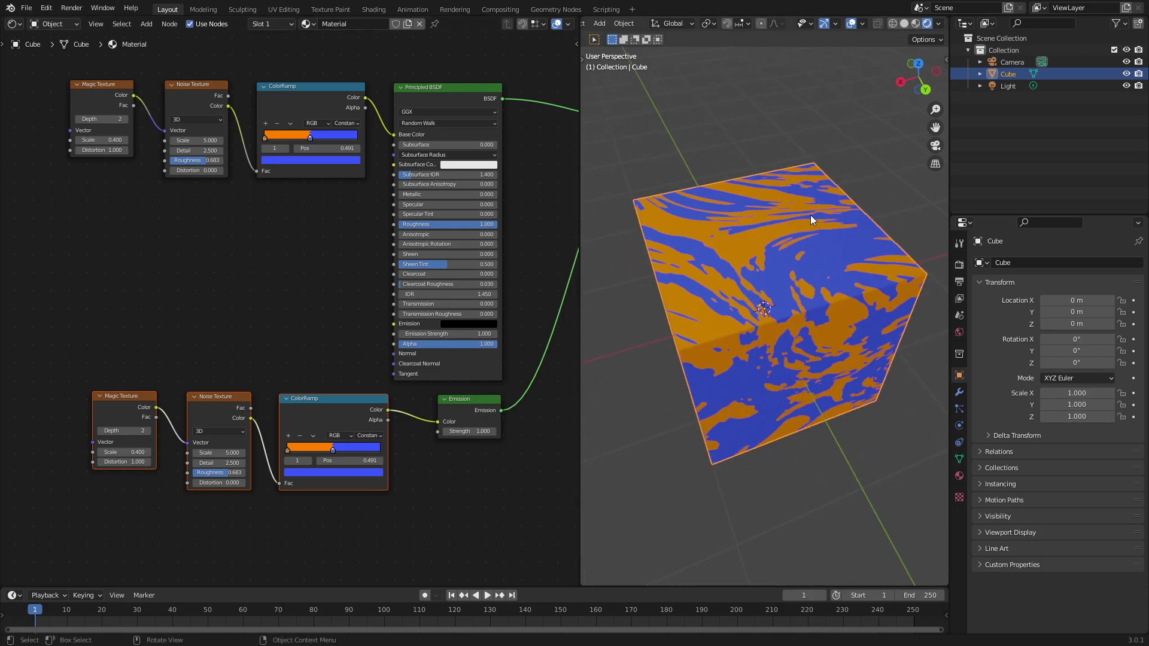
{"action": "scroll", "coordinate": [810, 216], "scroll_direction": "down", "scroll_amount": 3}
{"action": "middle_click_drag", "start_coordinate": [799, 325], "coordinate": [970, 230]}
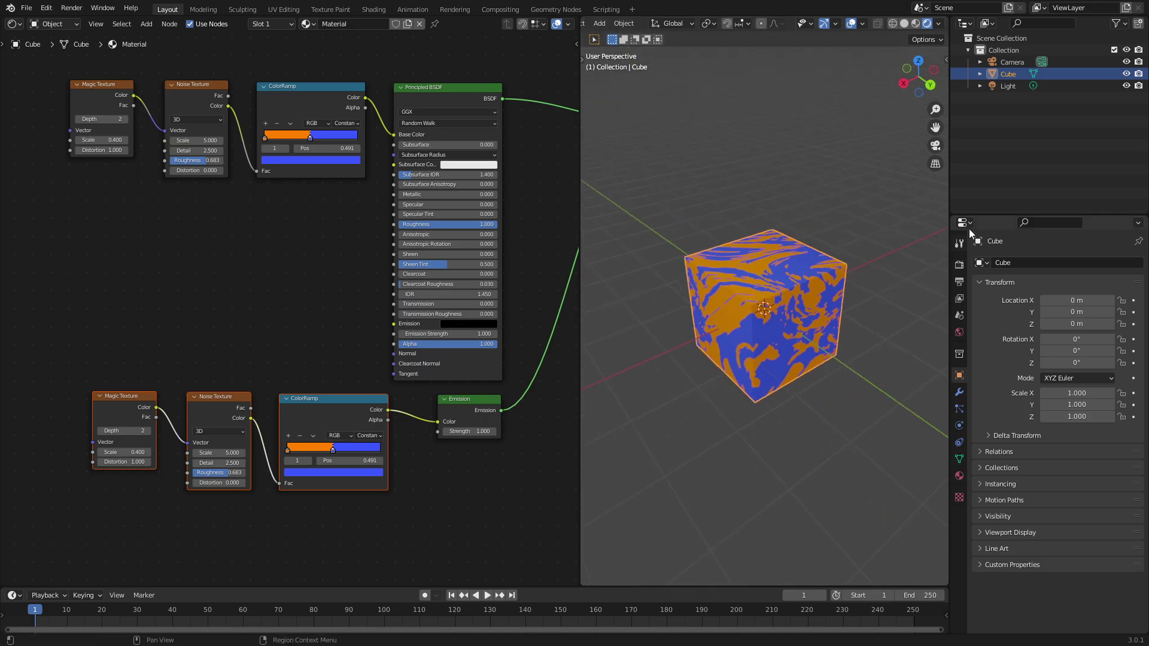
{"action": "left_click", "coordinate": [959, 334]}
{"action": "left_click", "coordinate": [1082, 345]}
{"action": "left_click_drag", "start_coordinate": [1116, 239], "coordinate": [1116, 259]}
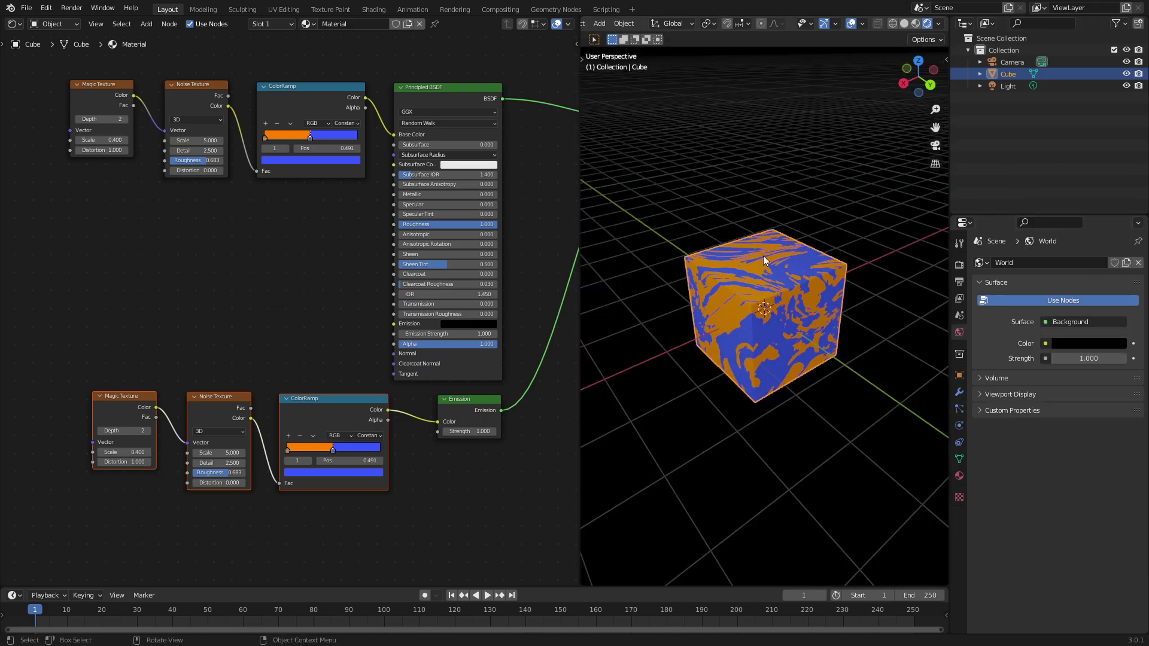
Hide the overlays in the 3D viewport and view the cube from a lower angle.
{"action": "left_click", "coordinate": [850, 23]}
{"action": "middle_click_drag", "start_coordinate": [823, 251], "coordinate": [843, 198]}
{"action": "scroll", "coordinate": [757, 267], "scroll_direction": "up", "scroll_amount": 1}
Change the orange stop of the duplicated ColorRamp feeding the Emission shader to black.
{"action": "middle_click_drag", "start_coordinate": [456, 385], "coordinate": [309, 417]}
{"action": "scroll", "coordinate": [309, 417], "scroll_direction": "up", "scroll_amount": 1}
{"action": "middle_click_drag", "start_coordinate": [510, 154], "coordinate": [351, 185]}
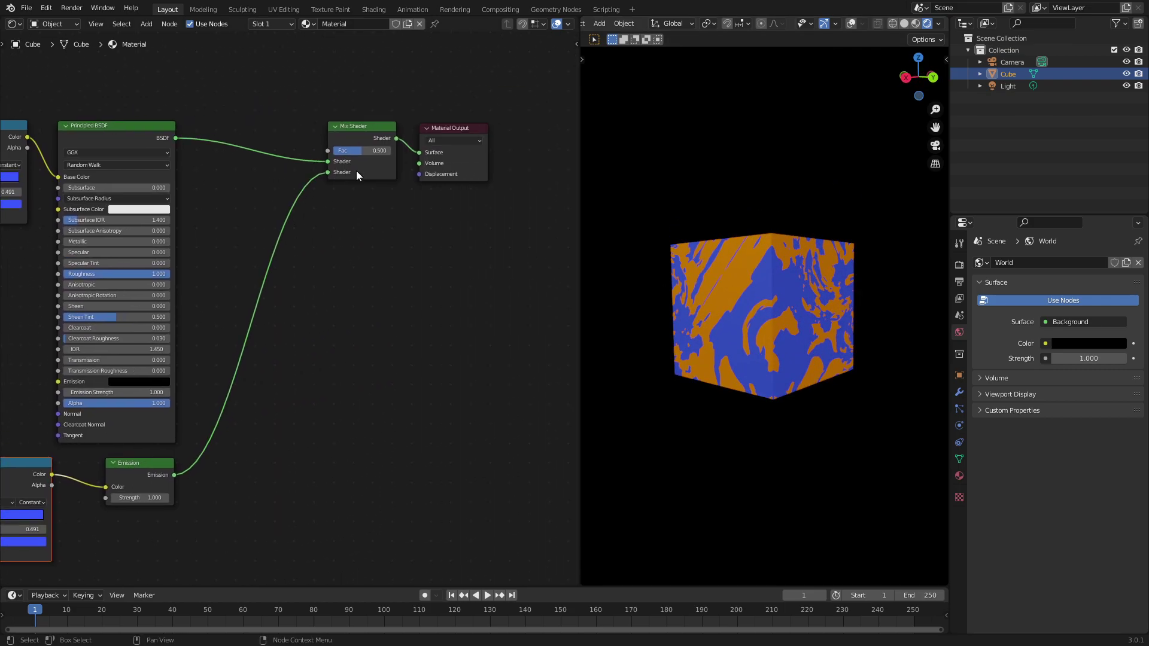
{"action": "left_click_drag", "start_coordinate": [321, 159], "coordinate": [328, 150]}
{"action": "middle_click_drag", "start_coordinate": [599, 300], "coordinate": [718, 315]}
{"action": "middle_click_drag", "start_coordinate": [465, 324], "coordinate": [116, 292]}
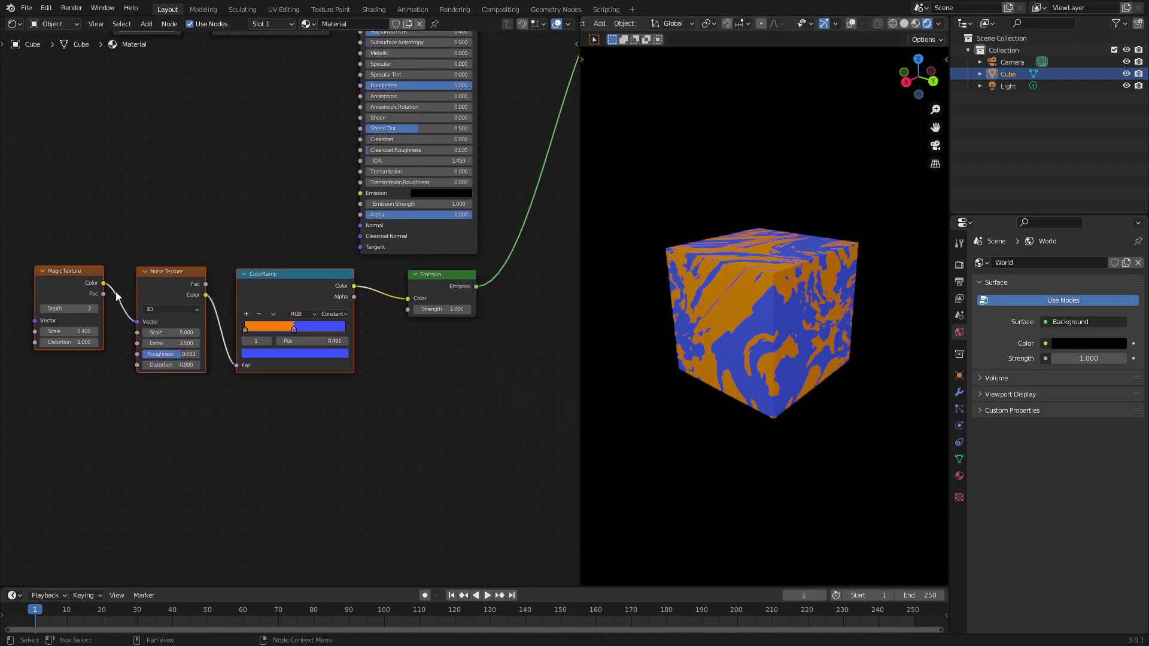
{"action": "scroll", "coordinate": [296, 308], "scroll_direction": "up", "scroll_amount": 2}
{"action": "middle_click_drag", "start_coordinate": [297, 308], "coordinate": [418, 305]}
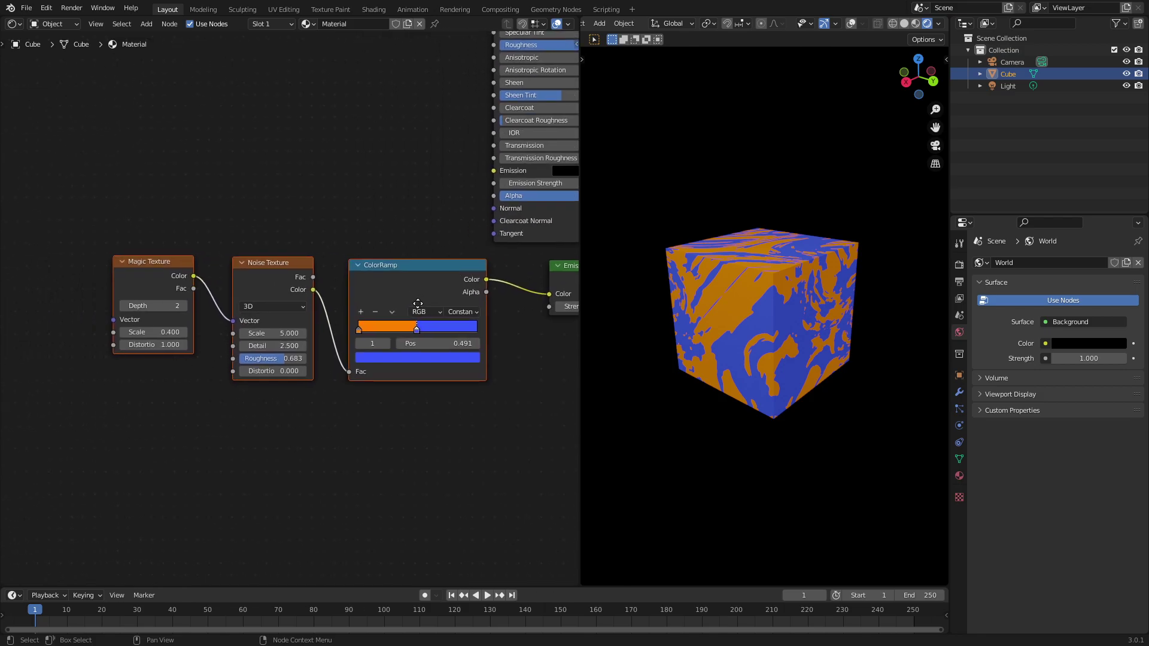
{"action": "left_click", "coordinate": [358, 334]}
{"action": "left_click", "coordinate": [383, 358]}
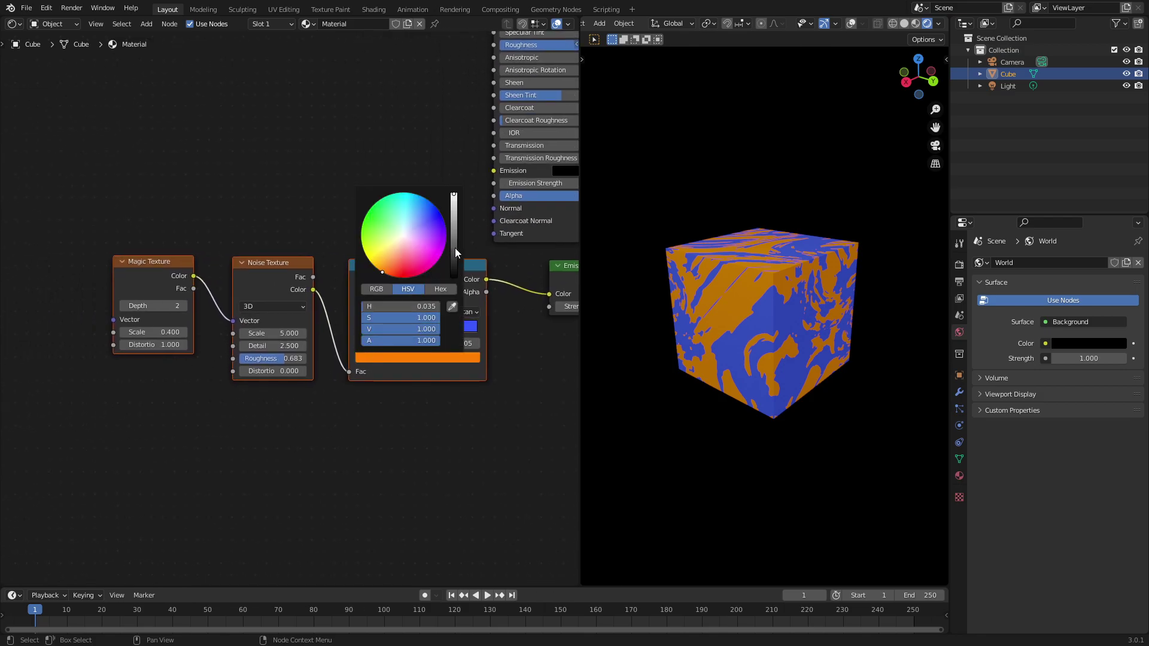
{"action": "left_click_drag", "start_coordinate": [454, 248], "coordinate": [454, 282]}
Position the second stop of the Emission ColorRamp at 0.582 and change its color to yellow.
{"action": "left_click_drag", "start_coordinate": [360, 328], "coordinate": [426, 331]}
{"action": "left_click", "coordinate": [432, 354]}
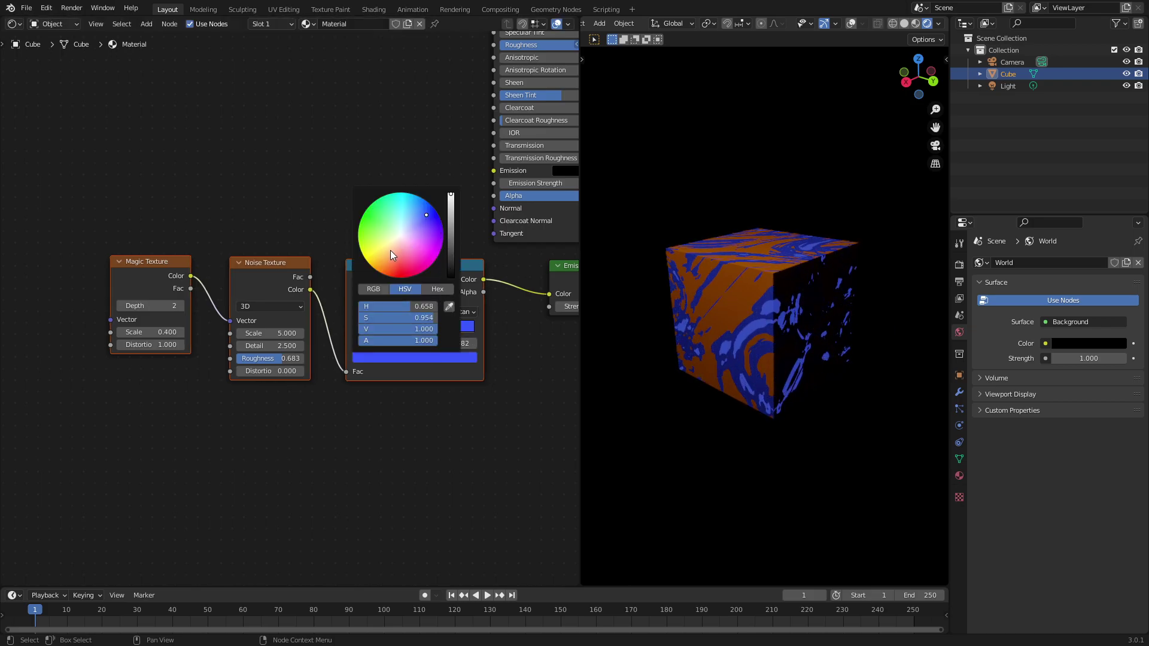
{"action": "left_click_drag", "start_coordinate": [390, 249], "coordinate": [367, 262]}
Set the Emission shader's Strength to 15.
{"action": "middle_click_drag", "start_coordinate": [658, 371], "coordinate": [872, 347]}
{"action": "scroll", "coordinate": [481, 379], "scroll_direction": "up", "scroll_amount": 1}
{"action": "middle_click_drag", "start_coordinate": [441, 378], "coordinate": [347, 386]}
{"action": "mouse_move", "coordinate": [359, 341]}
{"action": "left_mouse_down"}
{"action": "mouse_move", "coordinate": [464, 340]}
{"action": "mouse_move", "coordinate": [358, 340]}
{"action": "left_mouse_up"}
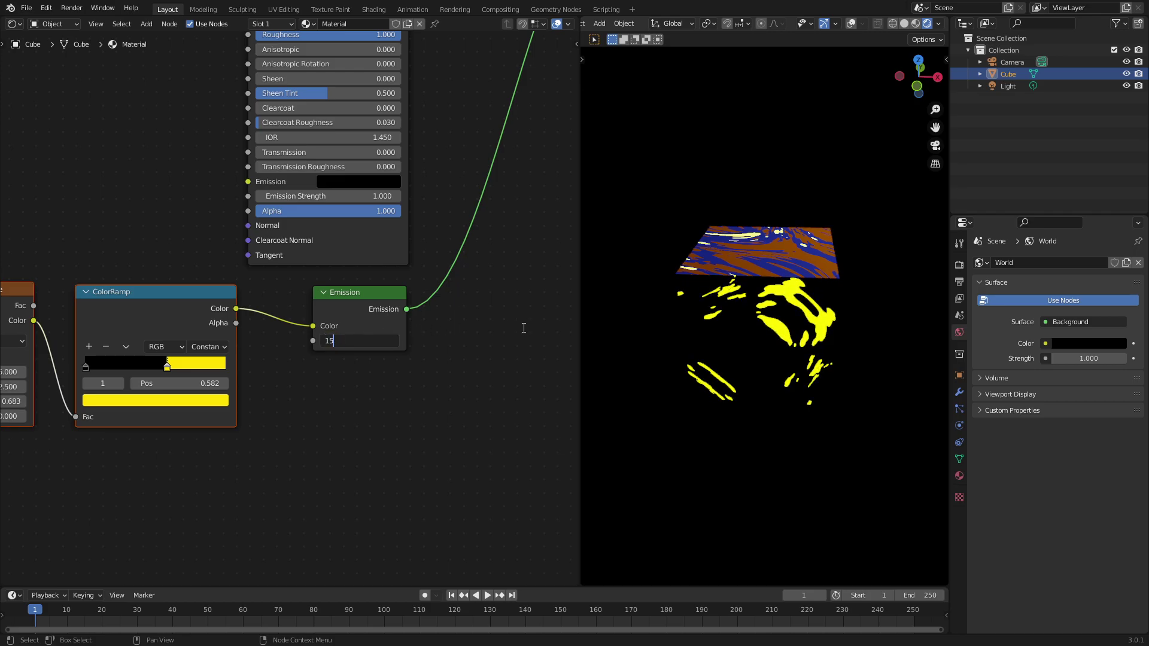
{"action": "key", "text": "Return"}
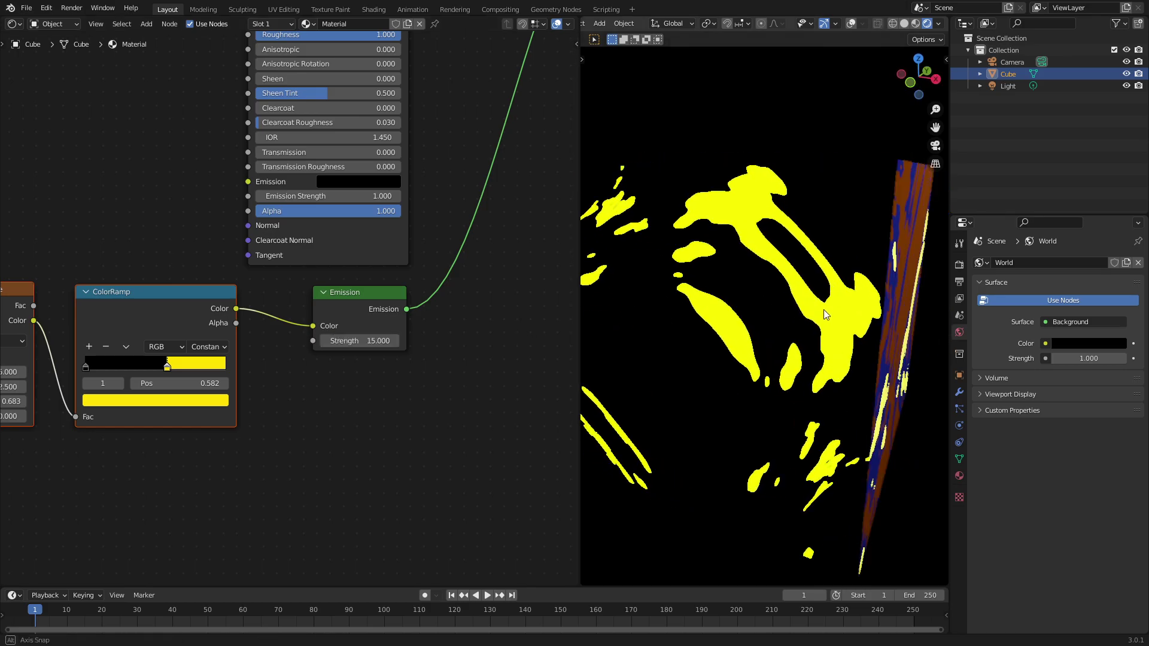
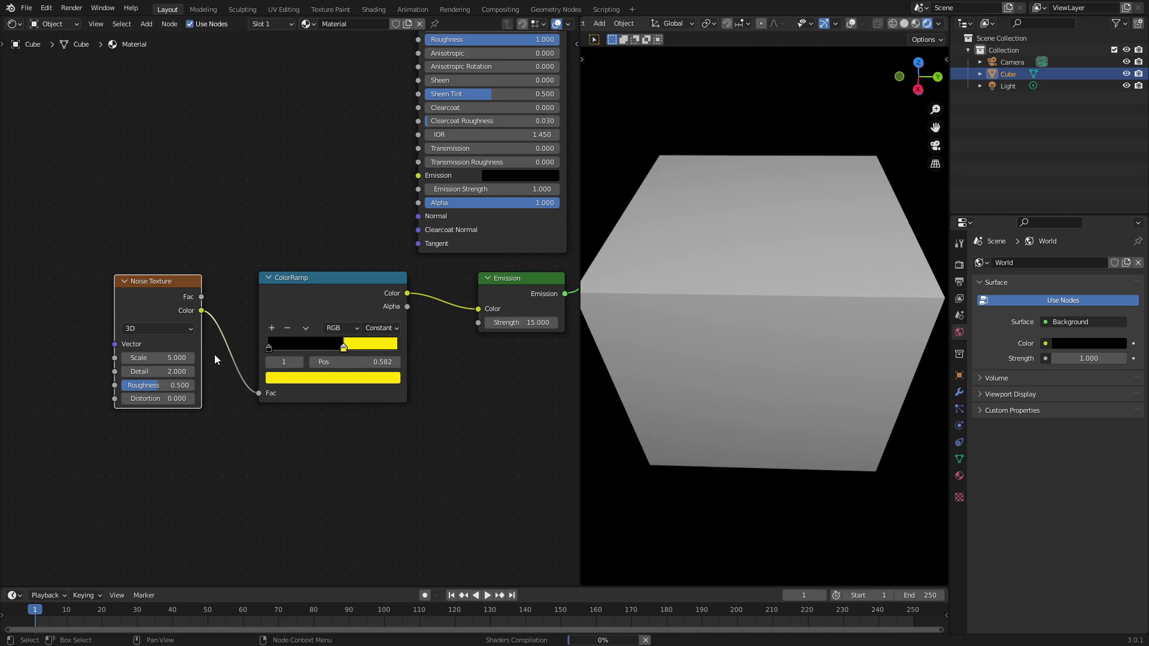
Try Scale 0.5, Detail 15, Roughness 0.775 and Distortion 9.5 on the Noise Texture feeding the Emission ColorRamp.
{"action": "left_click_drag", "start_coordinate": [176, 398], "coordinate": [134, 358]}
{"action": "mouse_move", "coordinate": [748, 371]}
{"action": "middle_mouse_down"}
{"action": "mouse_move", "coordinate": [839, 380]}
{"action": "mouse_move", "coordinate": [914, 324]}
{"action": "mouse_move", "coordinate": [796, 385]}
{"action": "mouse_move", "coordinate": [734, 387]}
{"action": "middle_mouse_up"}
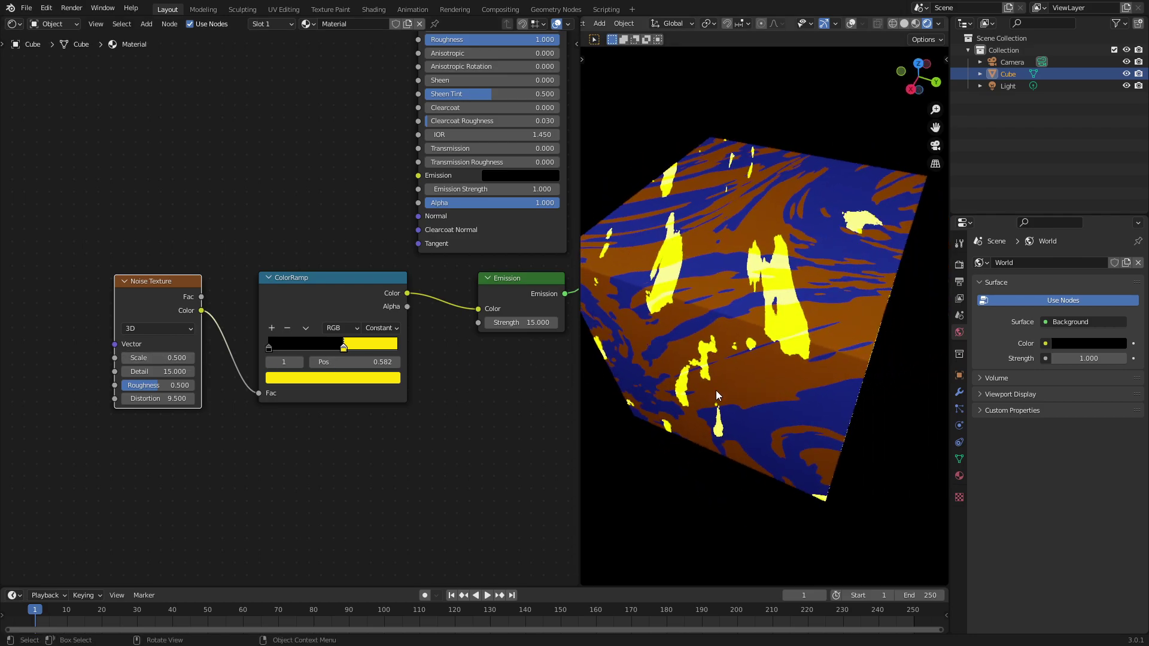
{"action": "left_click_drag", "start_coordinate": [170, 386], "coordinate": [191, 385]}
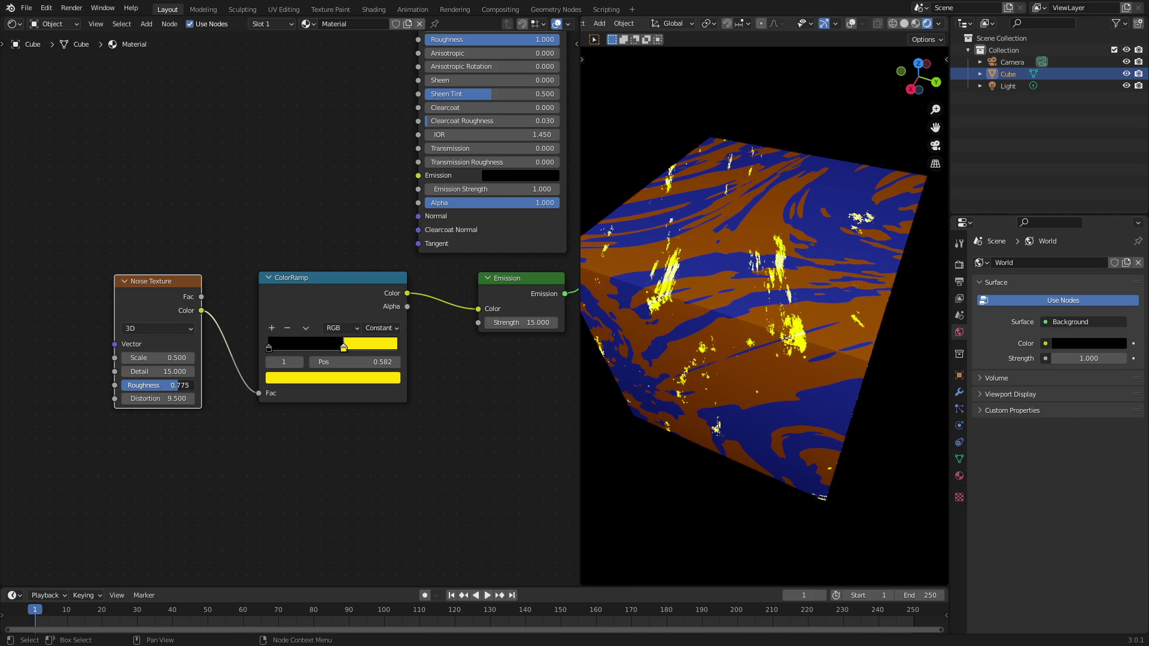
{"action": "middle_click_drag", "start_coordinate": [605, 347], "coordinate": [850, 363]}
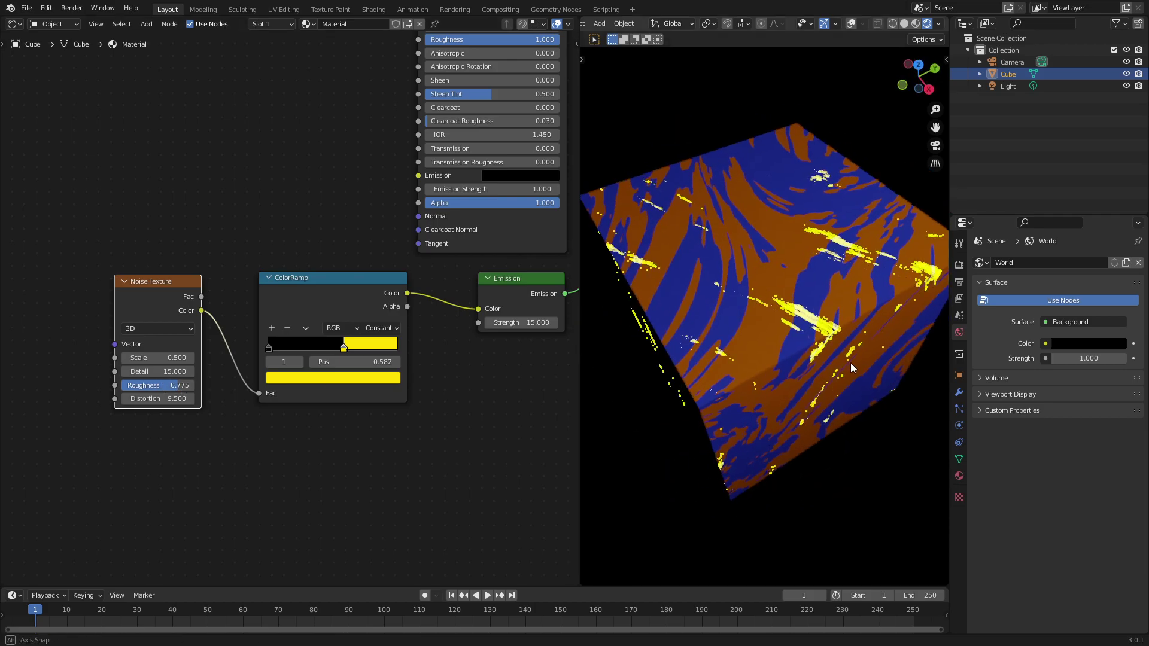
Set the Emission branch's Noise Texture to Scale -0.4, Detail 10.4, Roughness 0 and Distortion 9, and inspect the cube.
{"action": "left_click_drag", "start_coordinate": [157, 358], "coordinate": [122, 385]}
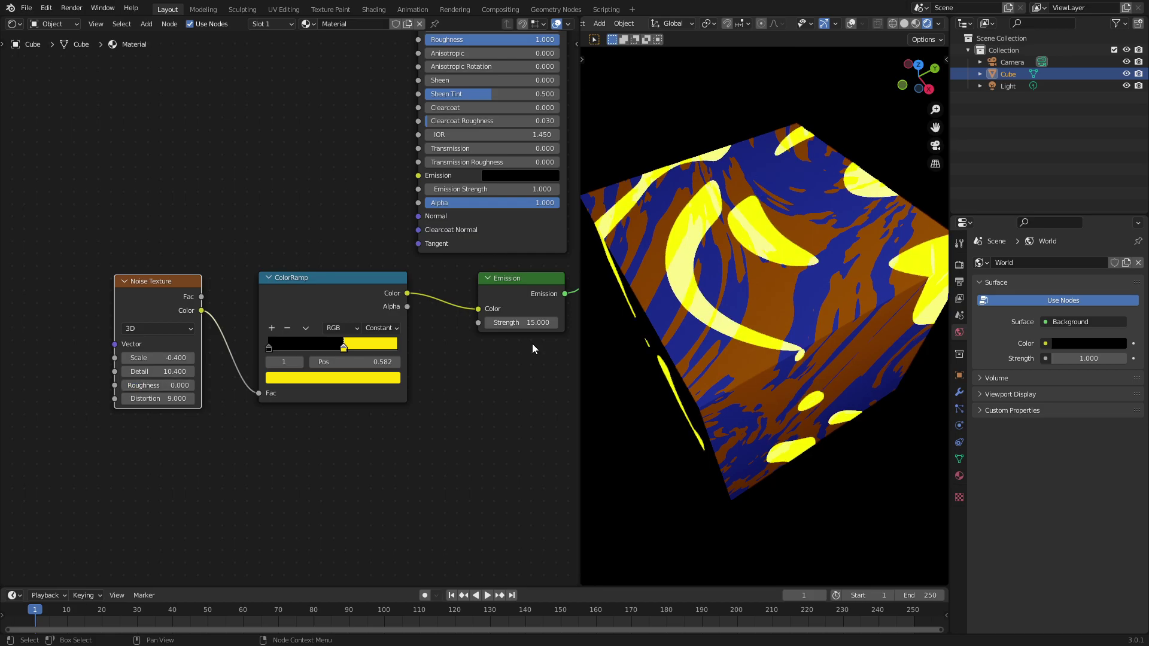
{"action": "middle_click_drag", "start_coordinate": [658, 359], "coordinate": [688, 308]}
{"action": "scroll", "coordinate": [689, 308], "scroll_direction": "down", "scroll_amount": 5}
{"action": "middle_click_drag", "start_coordinate": [629, 251], "coordinate": [828, 252]}
{"action": "scroll", "coordinate": [802, 304], "scroll_direction": "up", "scroll_amount": 4}
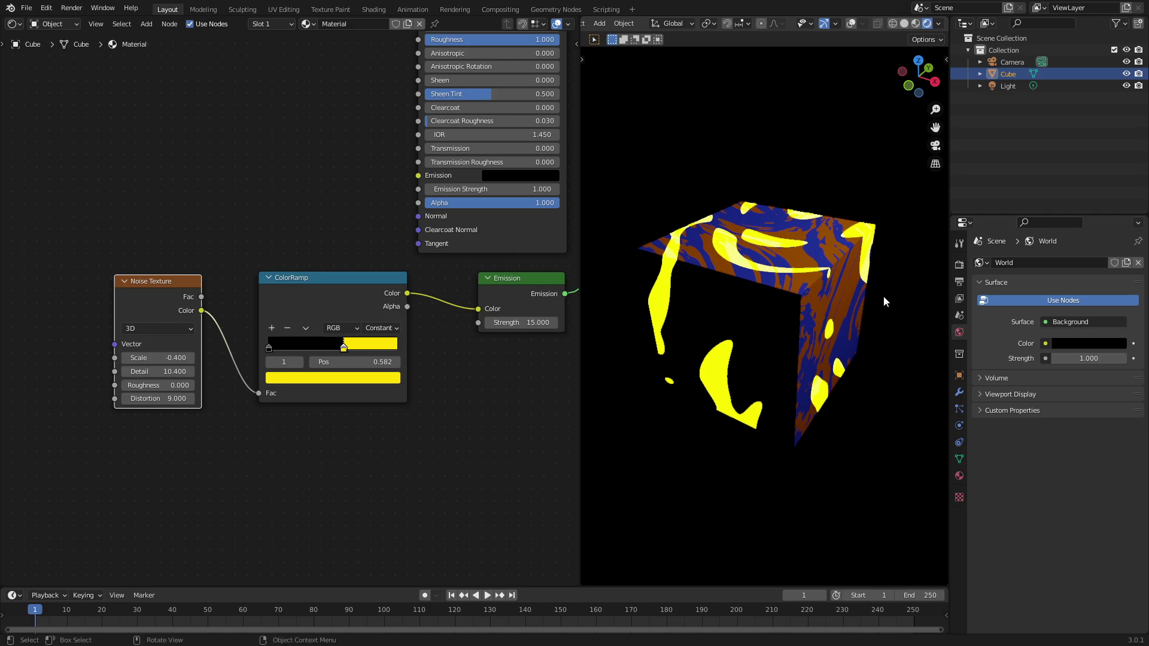
{"action": "middle_click_drag", "start_coordinate": [883, 295], "coordinate": [692, 325]}
Set Detail to 0 on the Noise Texture in the Principled BSDF branch and inspect the cube.
{"action": "scroll", "coordinate": [693, 326], "scroll_direction": "down", "scroll_amount": 3}
{"action": "scroll", "coordinate": [349, 231], "scroll_direction": "down", "scroll_amount": 1}
{"action": "middle_click_drag", "start_coordinate": [350, 179], "coordinate": [267, 540]}
{"action": "middle_click_drag", "start_coordinate": [96, 301], "coordinate": [288, 242]}
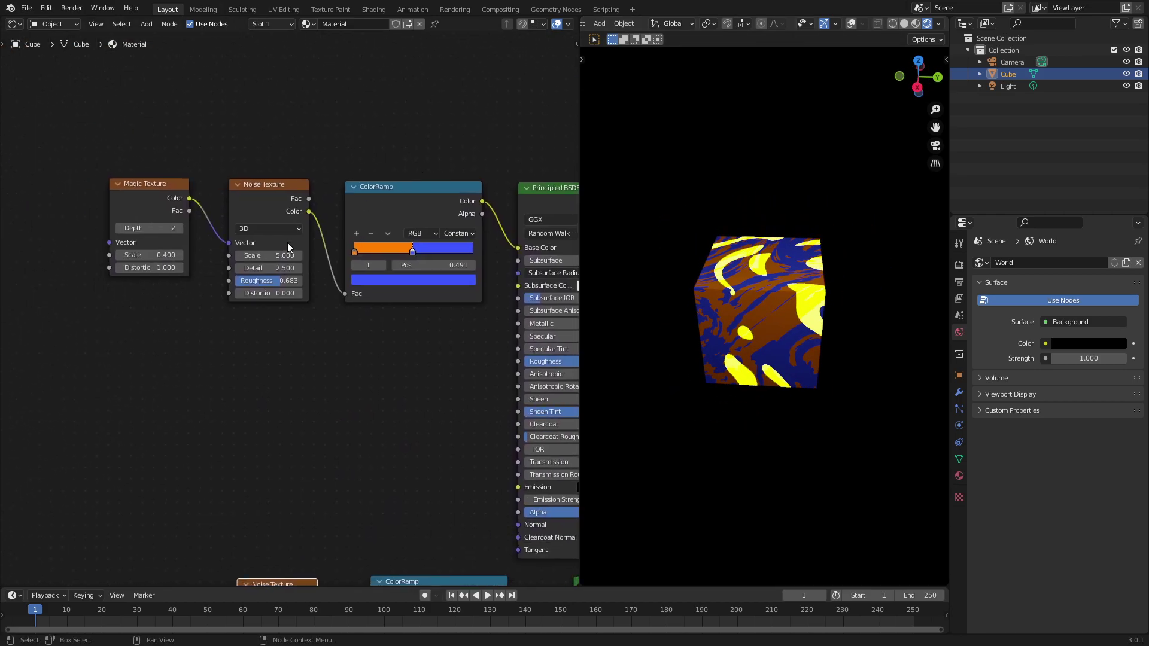
{"action": "left_click_drag", "start_coordinate": [268, 268], "coordinate": [236, 268]}
{"action": "scroll", "coordinate": [670, 257], "scroll_direction": "up", "scroll_amount": 4}
{"action": "middle_click_drag", "start_coordinate": [641, 252], "coordinate": [862, 267]}
{"action": "scroll", "coordinate": [393, 306], "scroll_direction": "down", "scroll_amount": 3}
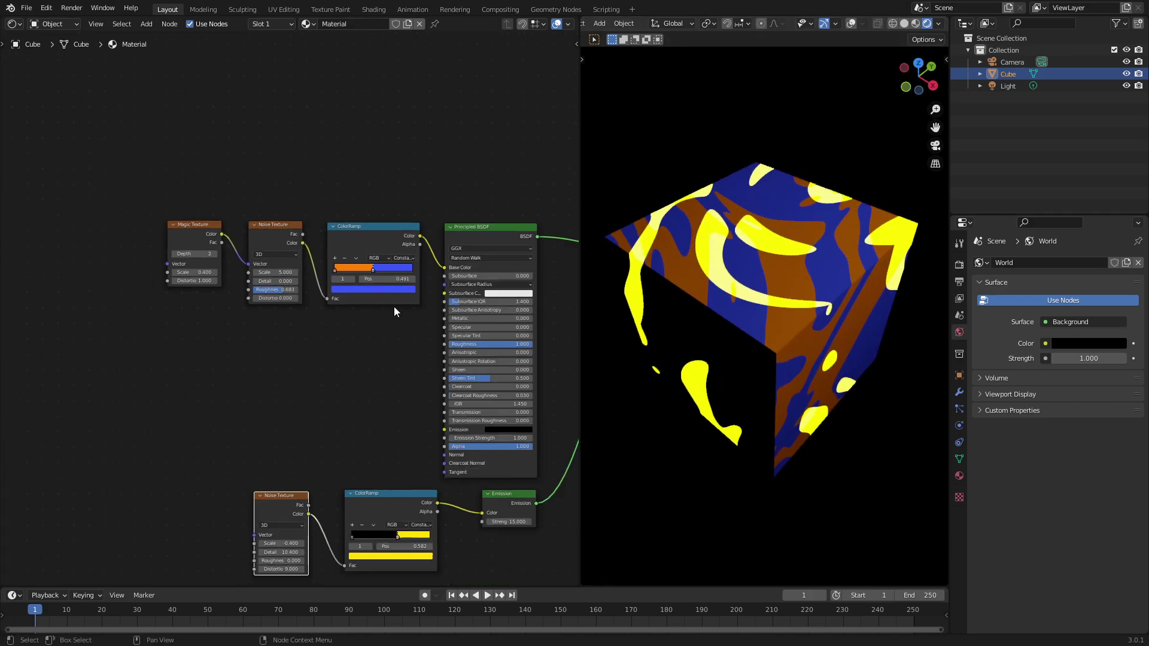
Tidy the spacing of the Emission branch's Noise Texture and ColorRamp and of the nodes around the Principled BSDF.
{"action": "middle_click_drag", "start_coordinate": [248, 263], "coordinate": [302, 235]}
{"action": "left_click_drag", "start_coordinate": [256, 336], "coordinate": [264, 334]}
{"action": "left_click_drag", "start_coordinate": [361, 339], "coordinate": [374, 338]}
{"action": "left_click_drag", "start_coordinate": [264, 346], "coordinate": [269, 346]}
{"action": "middle_click_drag", "start_coordinate": [335, 251], "coordinate": [278, 321]}
{"action": "left_click_drag", "start_coordinate": [387, 146], "coordinate": [386, 142]}
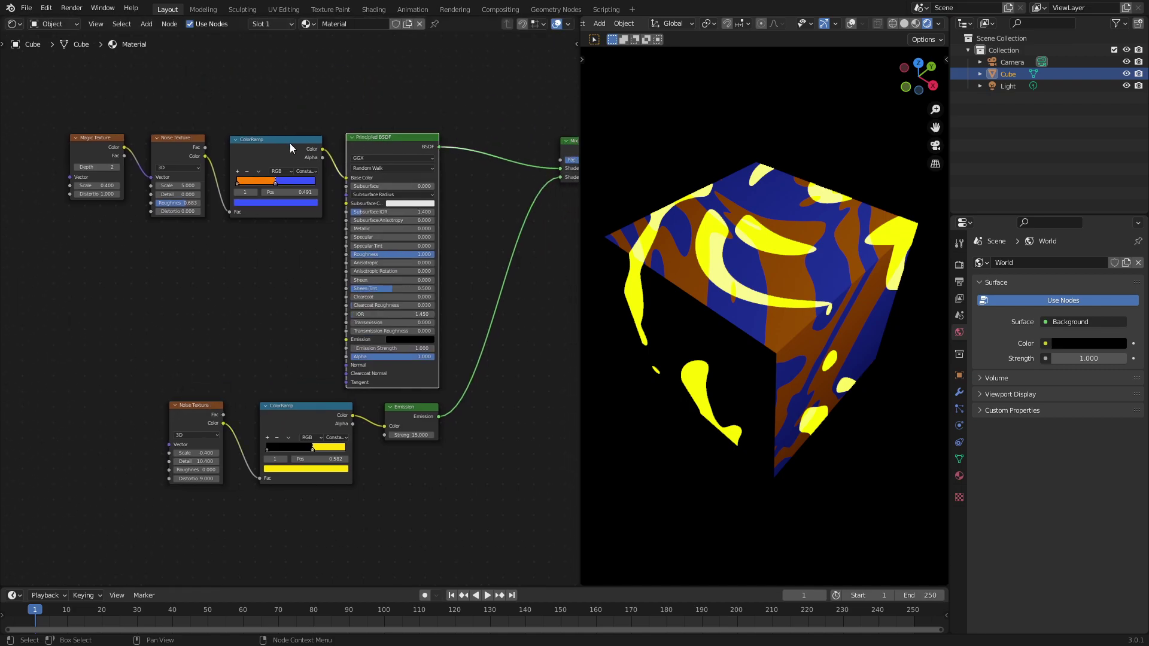
{"action": "left_click_drag", "start_coordinate": [290, 142], "coordinate": [293, 141]}
{"action": "left_click", "coordinate": [192, 141]}
Move the Mix Shader and Material Output closer to the Principled BSDF and check the cube from another side.
{"action": "middle_click_drag", "start_coordinate": [353, 179], "coordinate": [224, 181]}
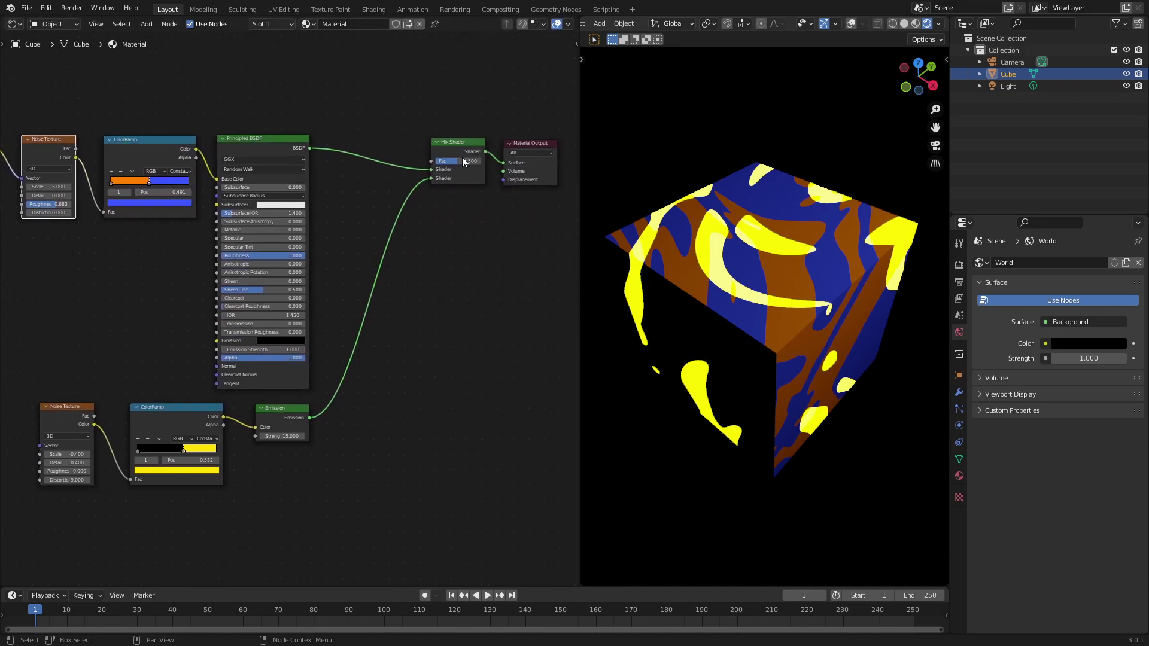
{"action": "left_click_drag", "start_coordinate": [448, 142], "coordinate": [421, 140]}
{"action": "left_click_drag", "start_coordinate": [527, 147], "coordinate": [494, 146]}
{"action": "scroll", "coordinate": [735, 258], "scroll_direction": "down", "scroll_amount": 4}
{"action": "middle_click_drag", "start_coordinate": [850, 299], "coordinate": [730, 293]}
{"action": "scroll", "coordinate": [708, 275], "scroll_direction": "up", "scroll_amount": 3}
Shift the Emission branch slightly down and move its ColorRamp and Noise Texture closer to the Emission shader.
{"action": "middle_click_drag", "start_coordinate": [269, 248], "coordinate": [465, 200]}
{"action": "scroll", "coordinate": [465, 200], "scroll_direction": "down", "scroll_amount": 1}
{"action": "scroll", "coordinate": [465, 200], "scroll_direction": "up", "scroll_amount": 1}
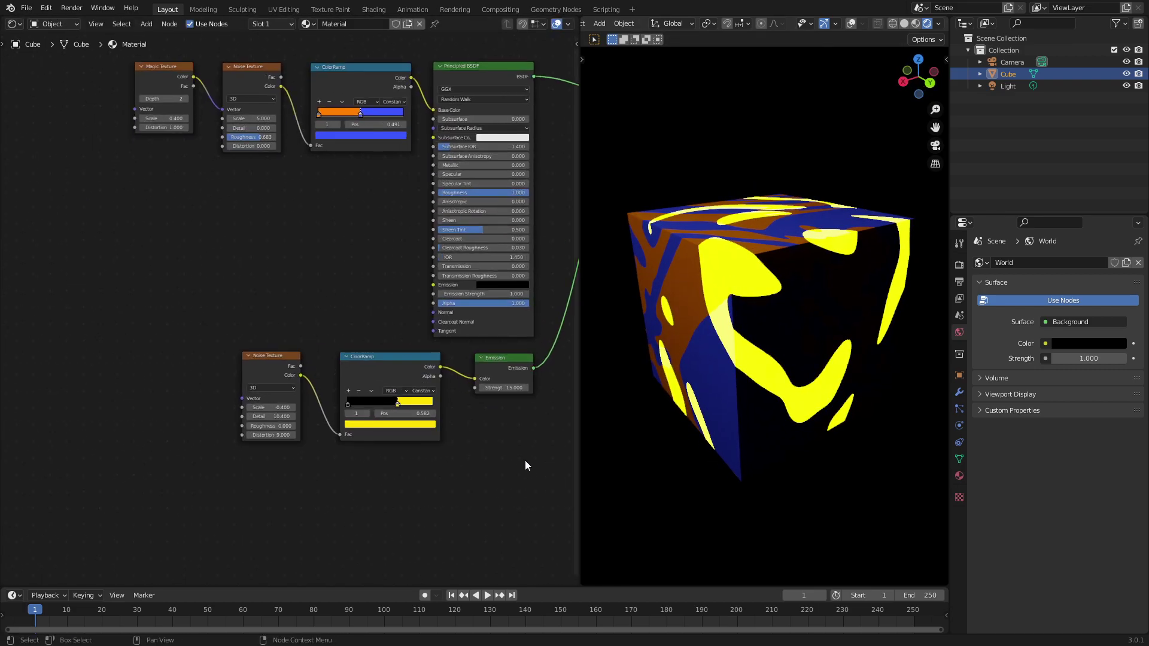
{"action": "left_click_drag", "start_coordinate": [526, 461], "coordinate": [259, 372]}
{"action": "left_click_drag", "start_coordinate": [417, 375], "coordinate": [430, 374]}
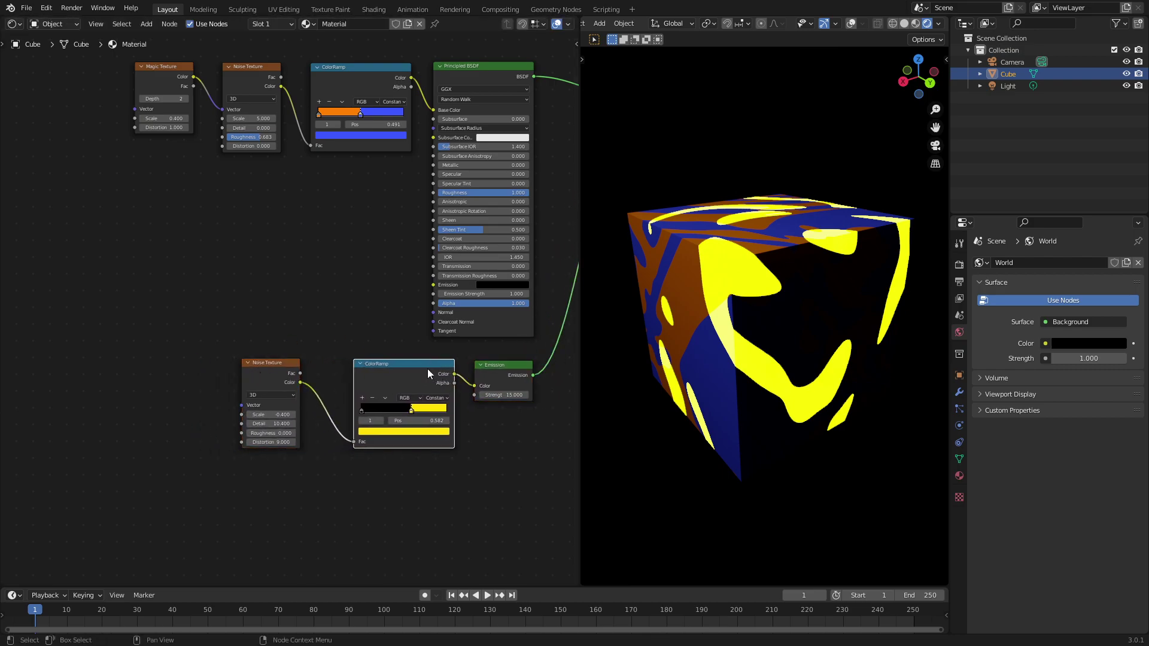
{"action": "left_click_drag", "start_coordinate": [260, 365], "coordinate": [282, 365]}
{"action": "middle_click_drag", "start_coordinate": [188, 291], "coordinate": [242, 268]}
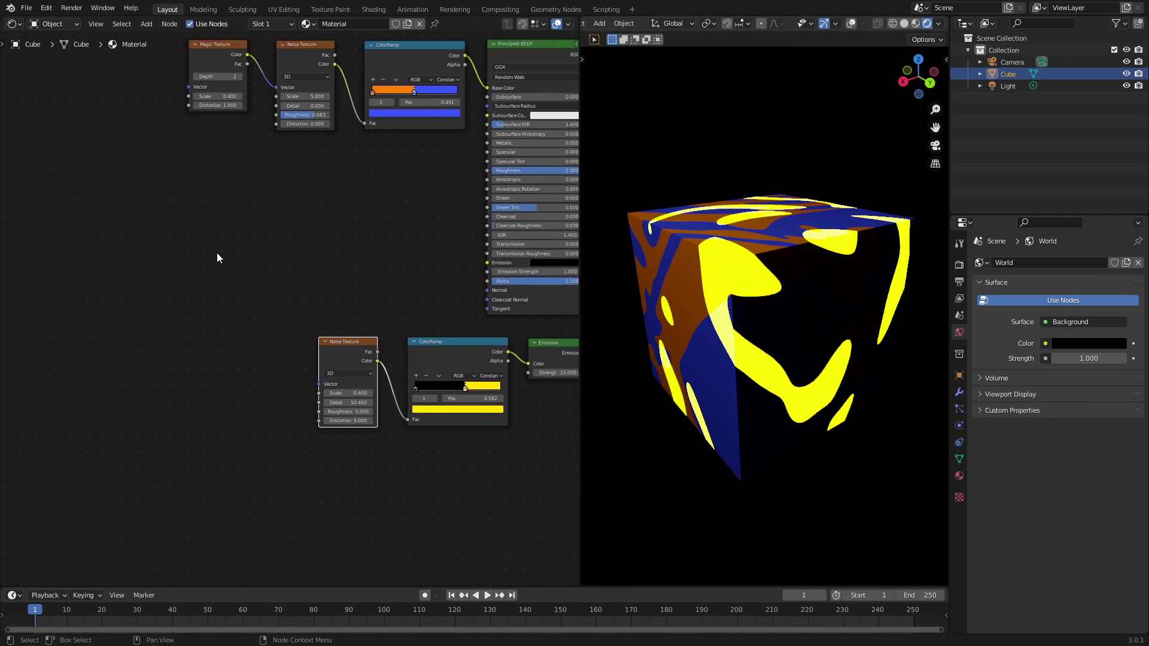
Add a Texture Coordinate node ahead of the Emission branch's Noise Texture.
{"action": "key", "text": "shift+a"}
{"action": "left_click", "coordinate": [211, 254]}
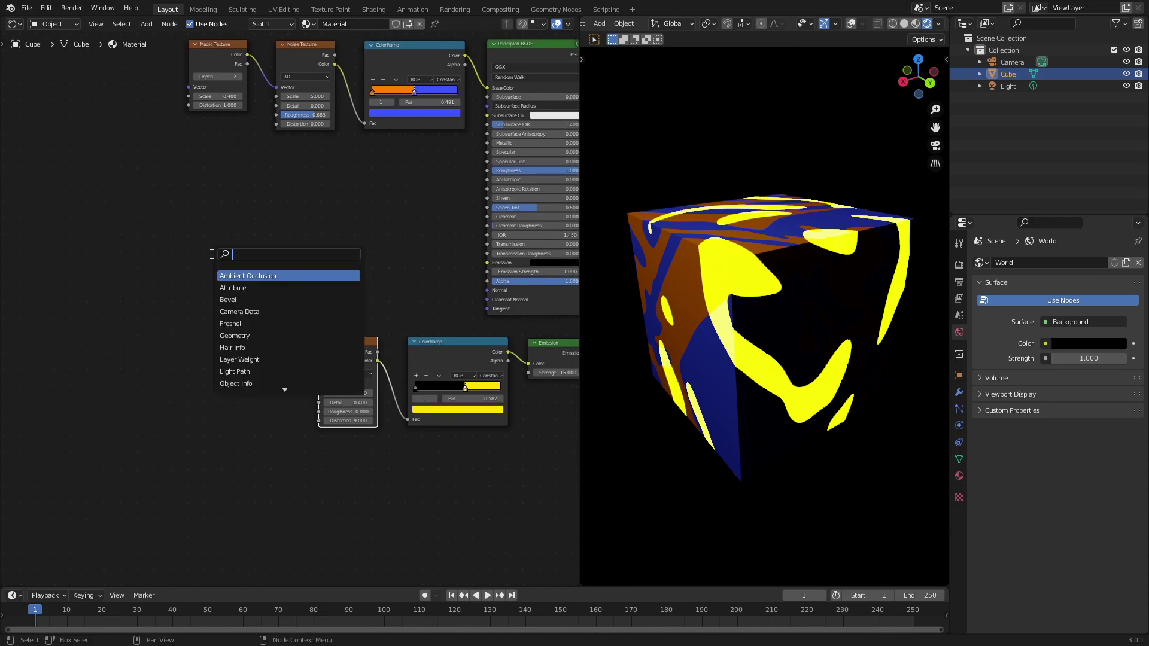
{"action": "type", "text": "text"}
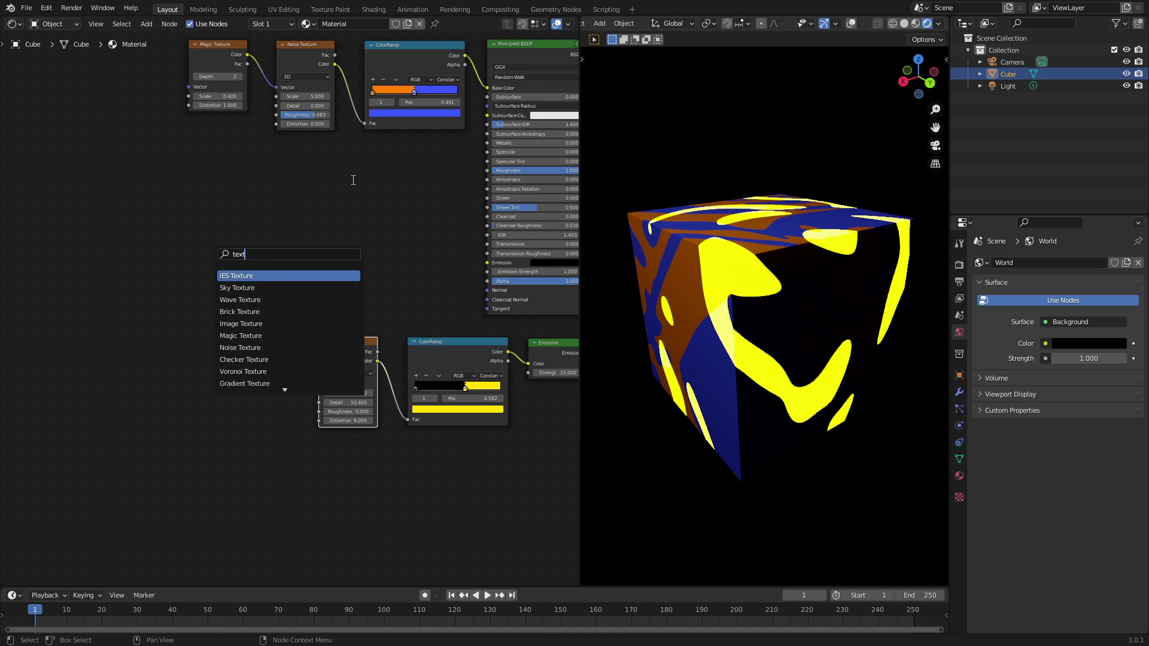
{"action": "type", "text": "ure coo"}
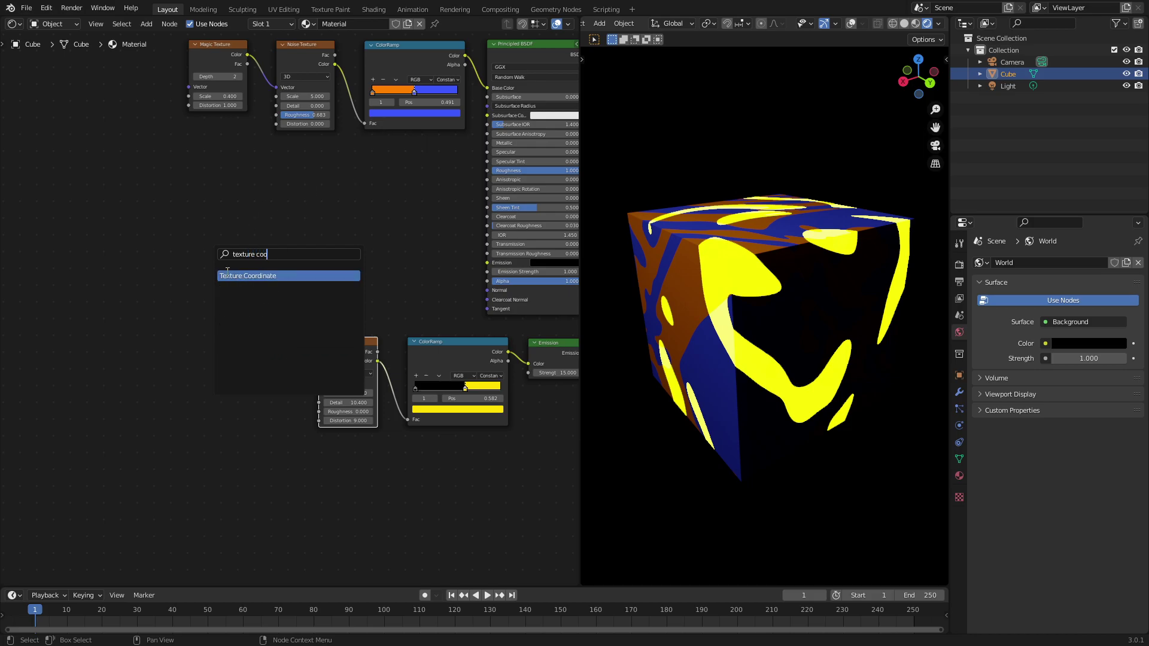
{"action": "left_click", "coordinate": [227, 271]}
{"action": "left_click", "coordinate": [165, 305]}
{"action": "scroll", "coordinate": [294, 339], "scroll_direction": "up", "scroll_amount": 1}
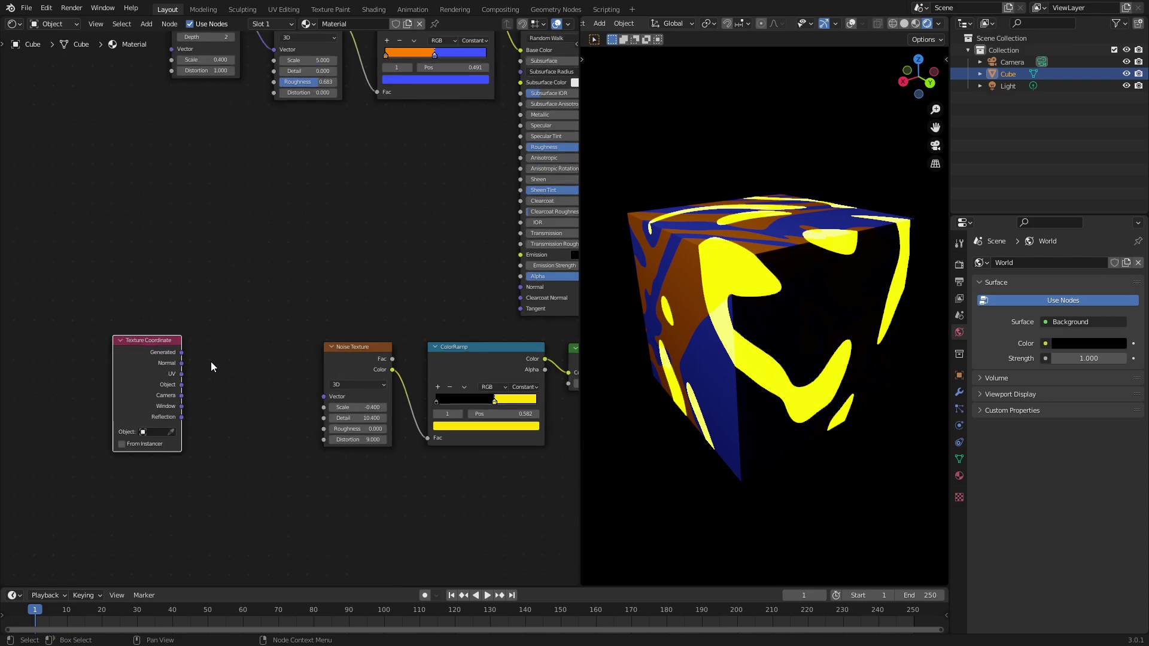
Insert a Mapping node before the Emission branch's Noise Texture, linking Generated to its Vector input and its Vector output to the texture's Vector.
{"action": "middle_click_drag", "start_coordinate": [196, 336], "coordinate": [252, 308]}
{"action": "key", "text": "shift+a"}
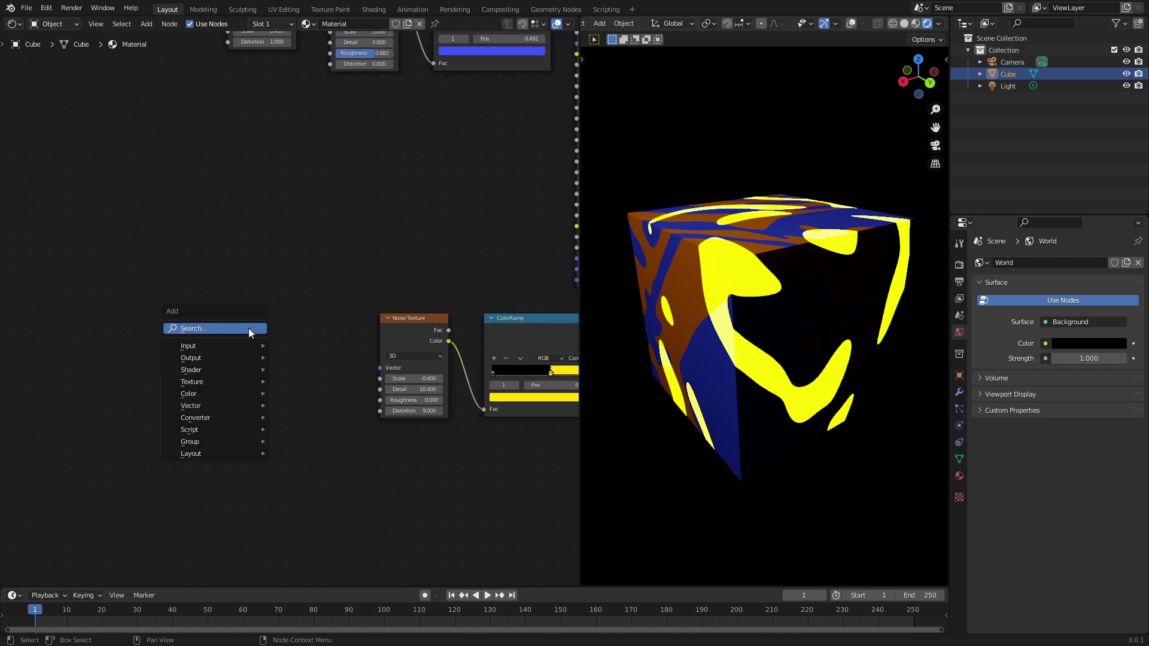
{"action": "left_click", "coordinate": [249, 328]}
{"action": "type", "text": "mapp"}
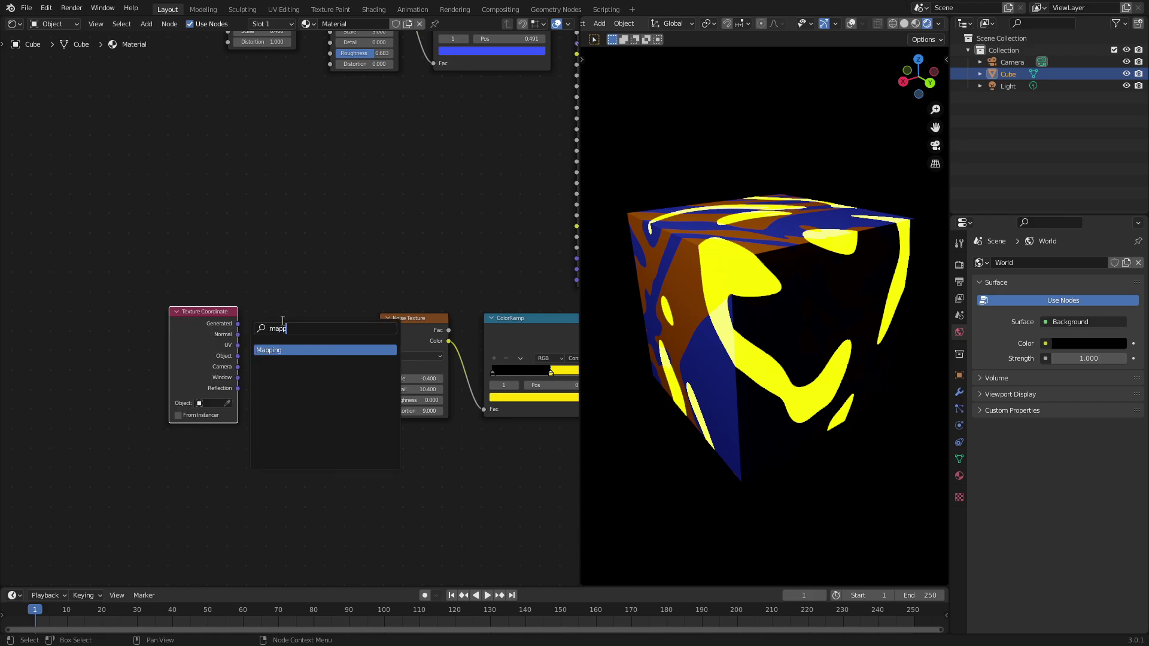
{"action": "key", "text": "Return"}
{"action": "left_click", "coordinate": [349, 331]}
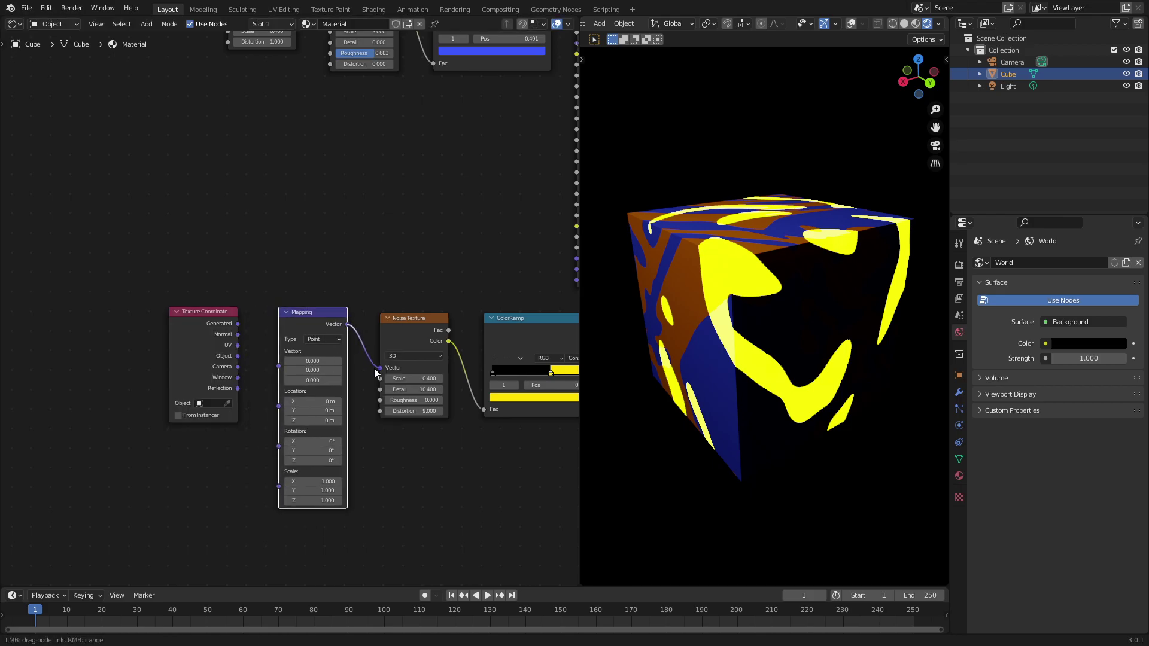
{"action": "left_click_drag", "start_coordinate": [375, 372], "coordinate": [376, 373]}
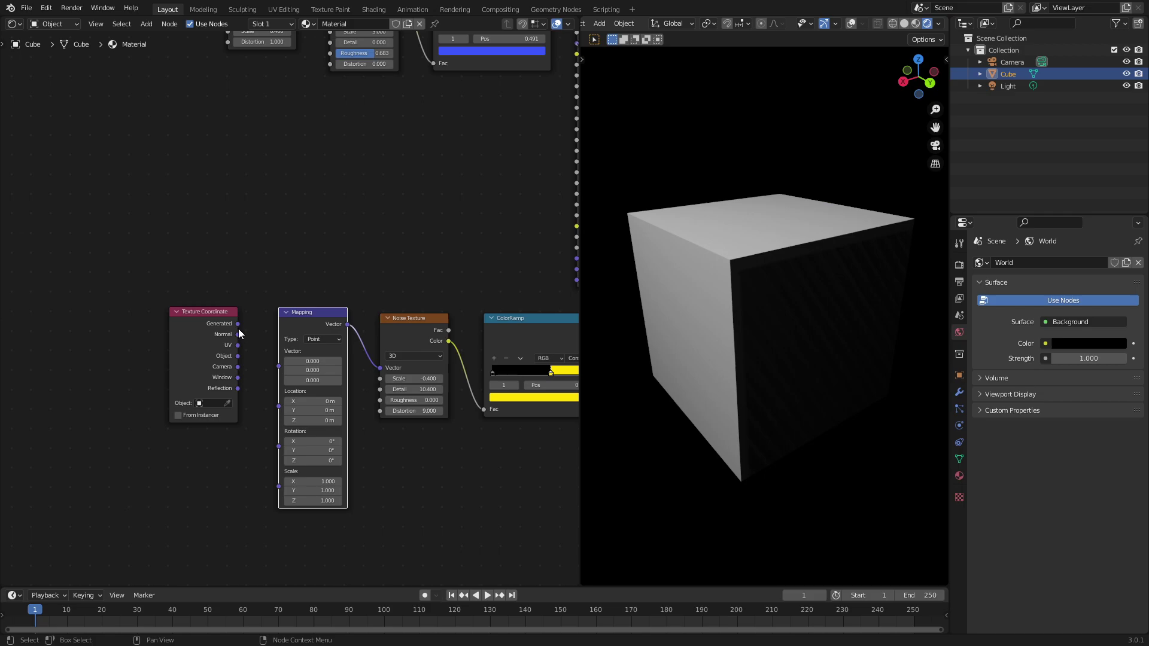
{"action": "left_click_drag", "start_coordinate": [238, 327], "coordinate": [283, 370]}
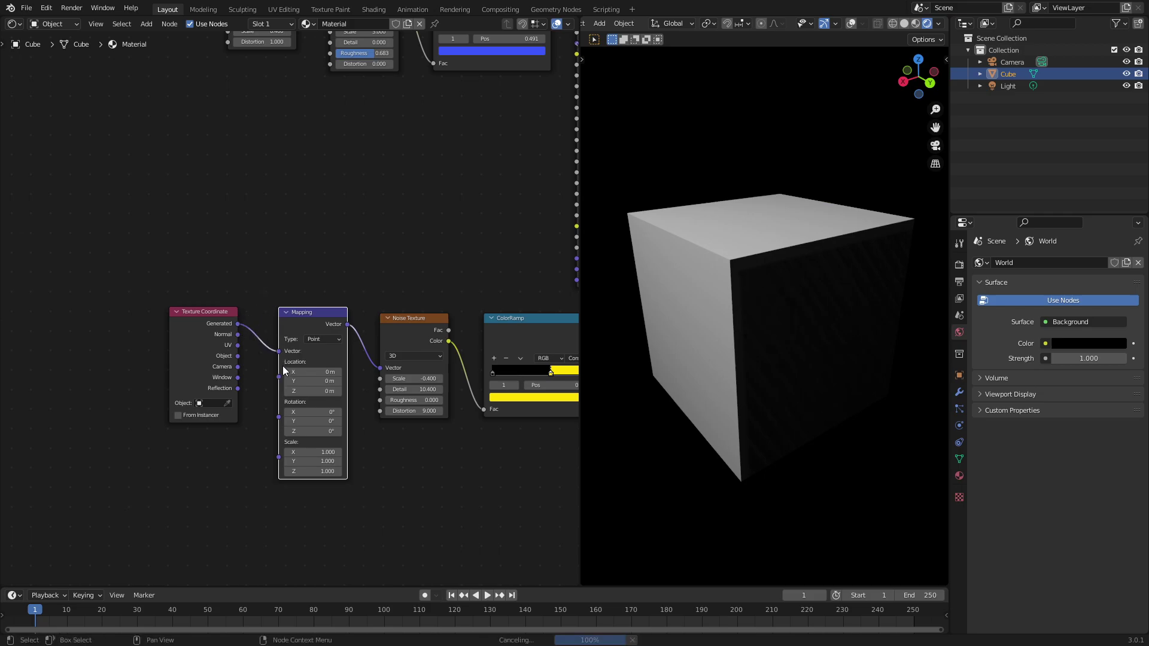
Move the Texture Coordinate and Mapping nodes together farther away from the Noise Texture.
{"action": "middle_click_drag", "start_coordinate": [338, 256], "coordinate": [321, 188]}
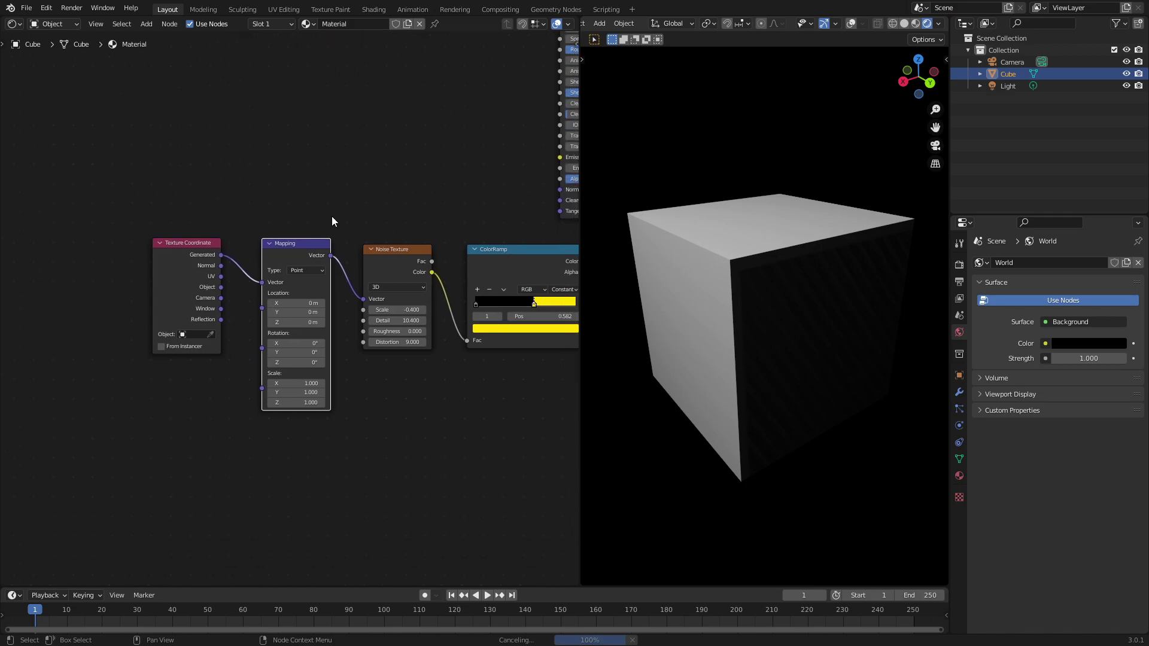
{"action": "scroll", "coordinate": [332, 216], "scroll_direction": "up", "scroll_amount": 2}
{"action": "middle_click_drag", "start_coordinate": [196, 264], "coordinate": [455, 203]}
{"action": "scroll", "coordinate": [333, 218], "scroll_direction": "up", "scroll_amount": 2}
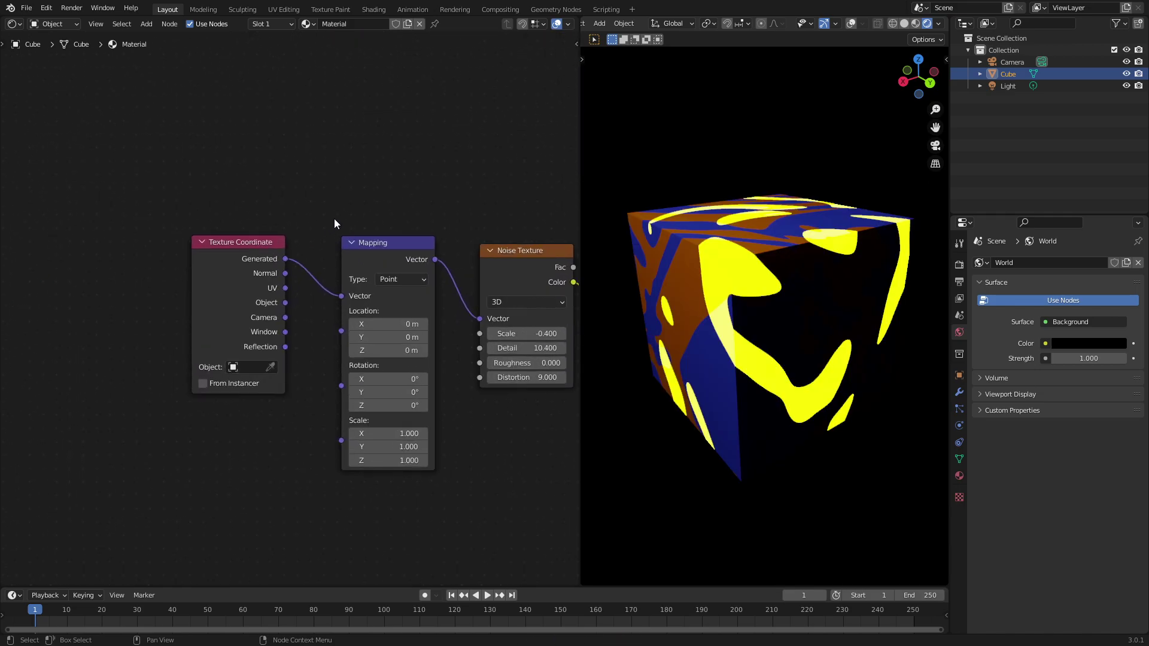
{"action": "left_click_drag", "start_coordinate": [418, 193], "coordinate": [150, 483]}
{"action": "left_click_drag", "start_coordinate": [383, 255], "coordinate": [333, 253]}
{"action": "middle_click_drag", "start_coordinate": [337, 187], "coordinate": [263, 161]}
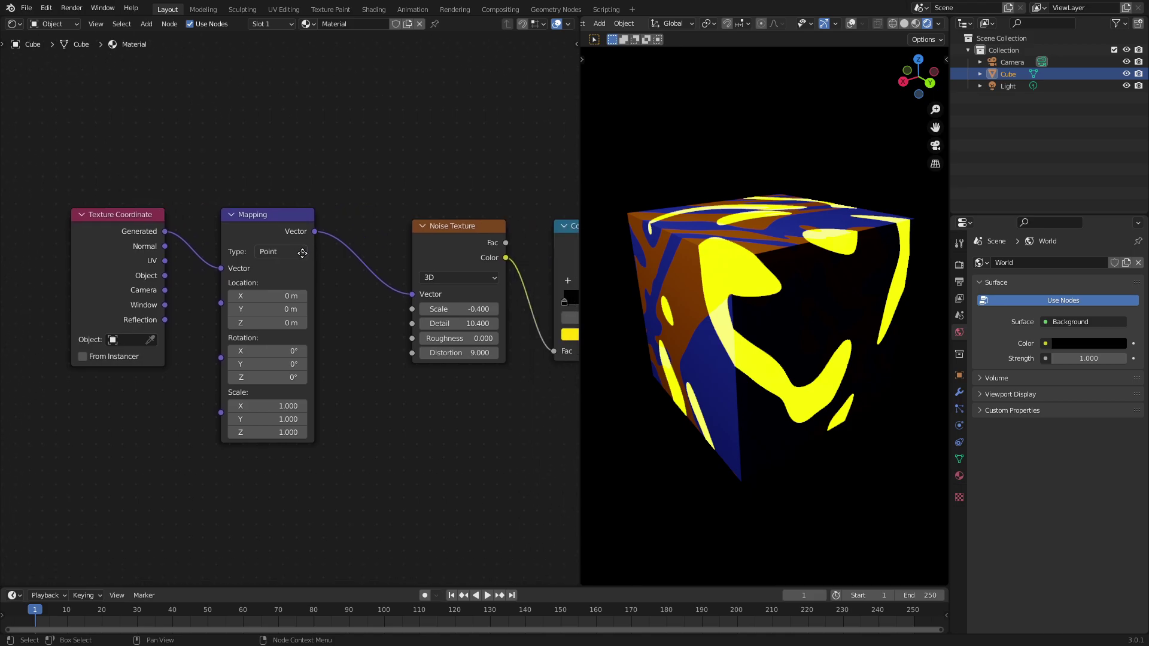
Try a Roughness of 0.983 on the Emission branch's Noise Texture, inspect the cube up close, and undo the change.
{"action": "middle_click_drag", "start_coordinate": [782, 222], "coordinate": [800, 244]}
{"action": "middle_click_drag", "start_coordinate": [676, 225], "coordinate": [742, 220]}
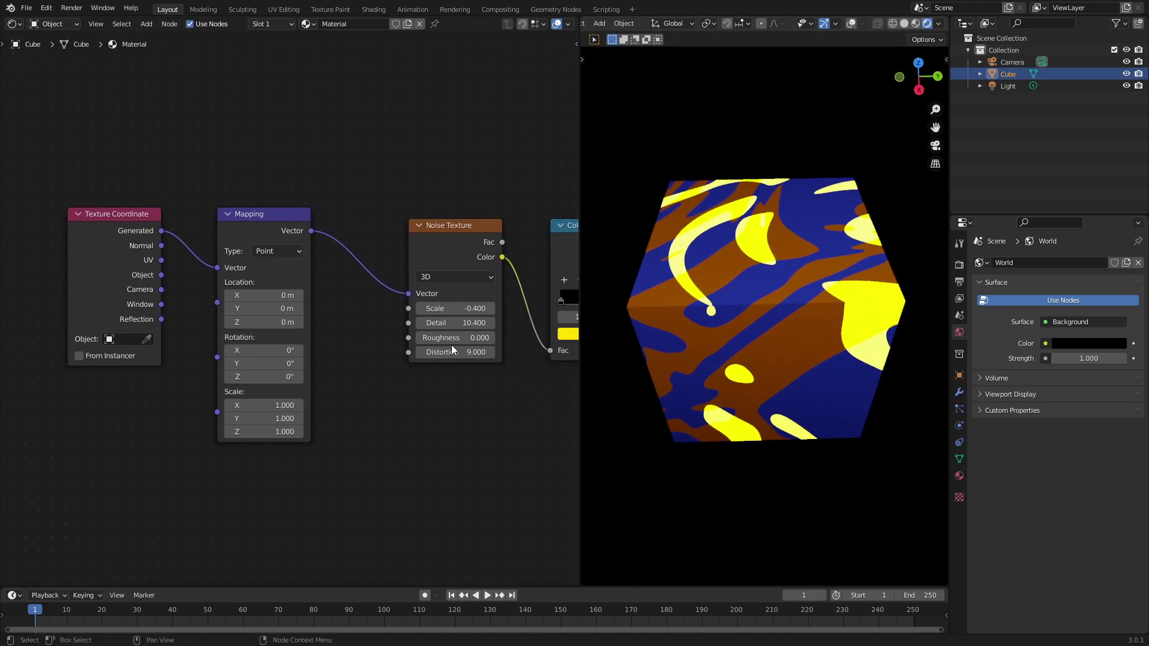
{"action": "left_click_drag", "start_coordinate": [450, 338], "coordinate": [506, 337]}
{"action": "middle_click_drag", "start_coordinate": [790, 203], "coordinate": [864, 306]}
{"action": "scroll", "coordinate": [771, 340], "scroll_direction": "up", "scroll_amount": 5}
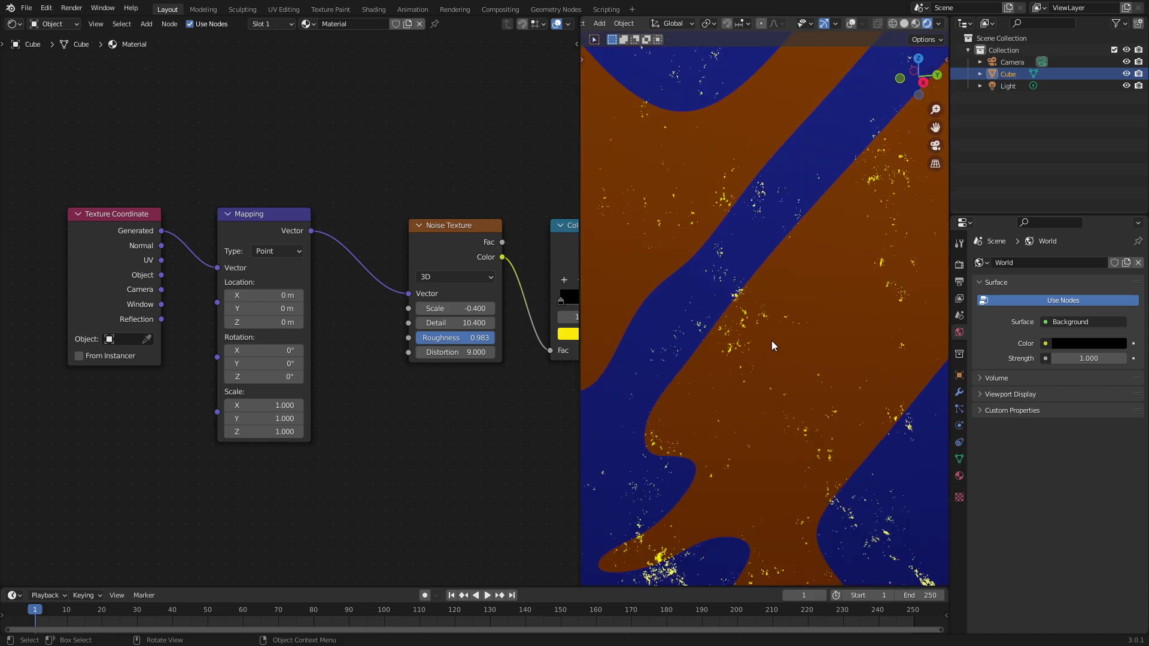
{"action": "scroll", "coordinate": [771, 340], "scroll_direction": "down", "scroll_amount": 3}
{"action": "middle_click_drag", "start_coordinate": [770, 340], "coordinate": [868, 230]}
{"action": "scroll", "coordinate": [764, 262], "scroll_direction": "up", "scroll_amount": 3}
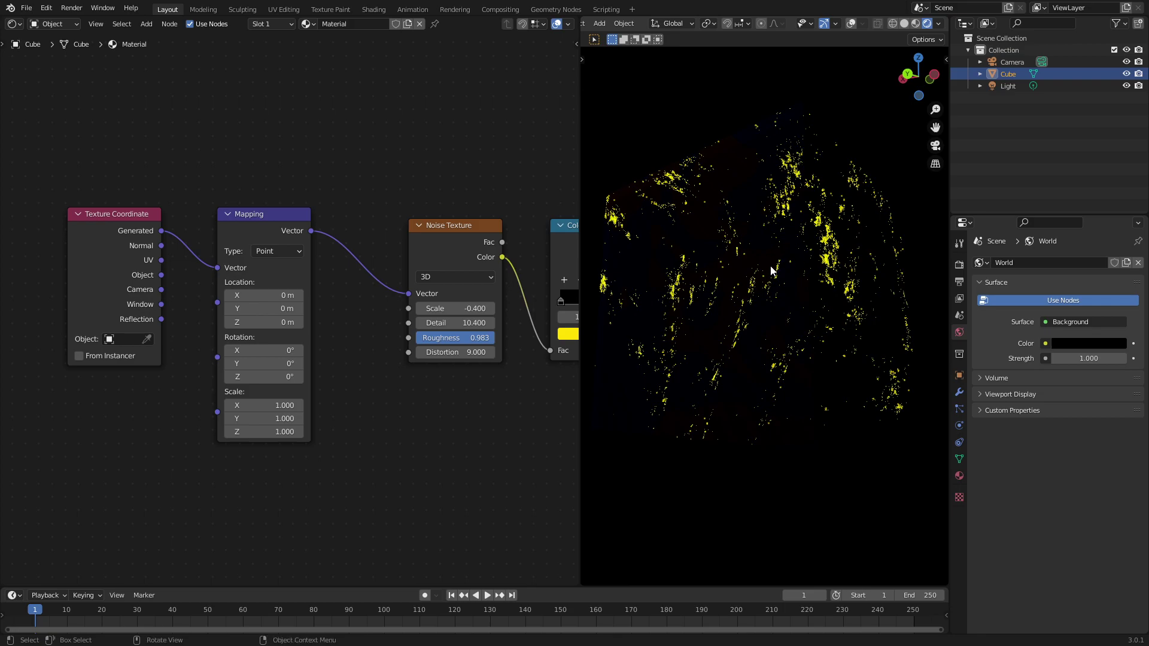
{"action": "key", "text": "ctrl+z"}
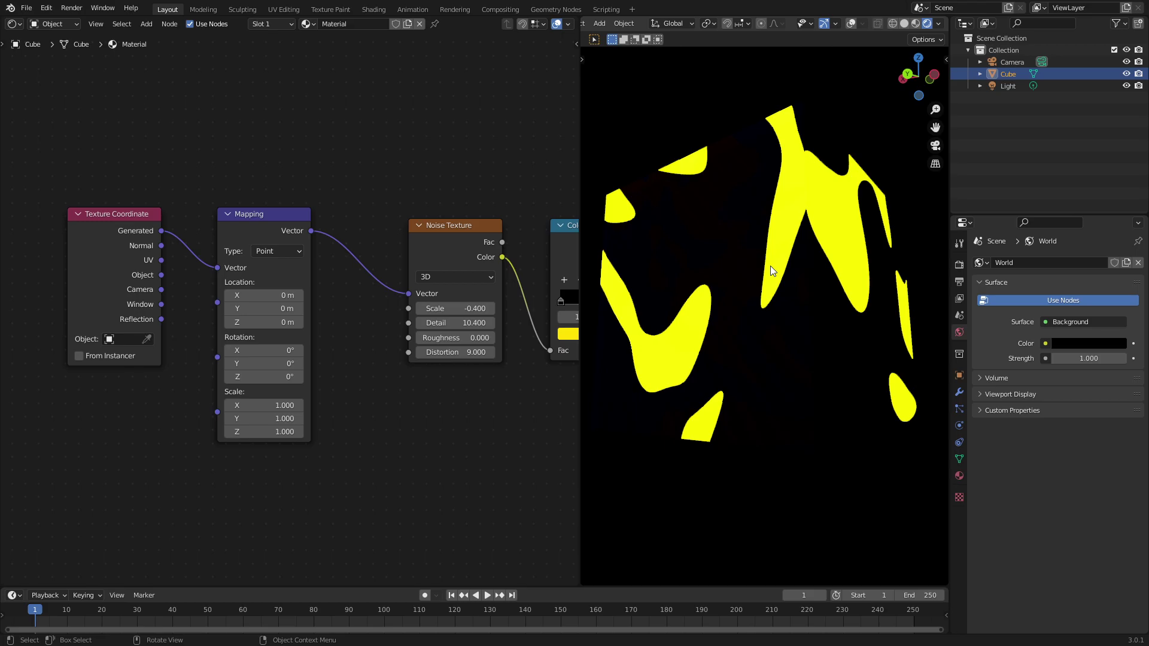
{"action": "middle_click_drag", "start_coordinate": [771, 266], "coordinate": [665, 283]}
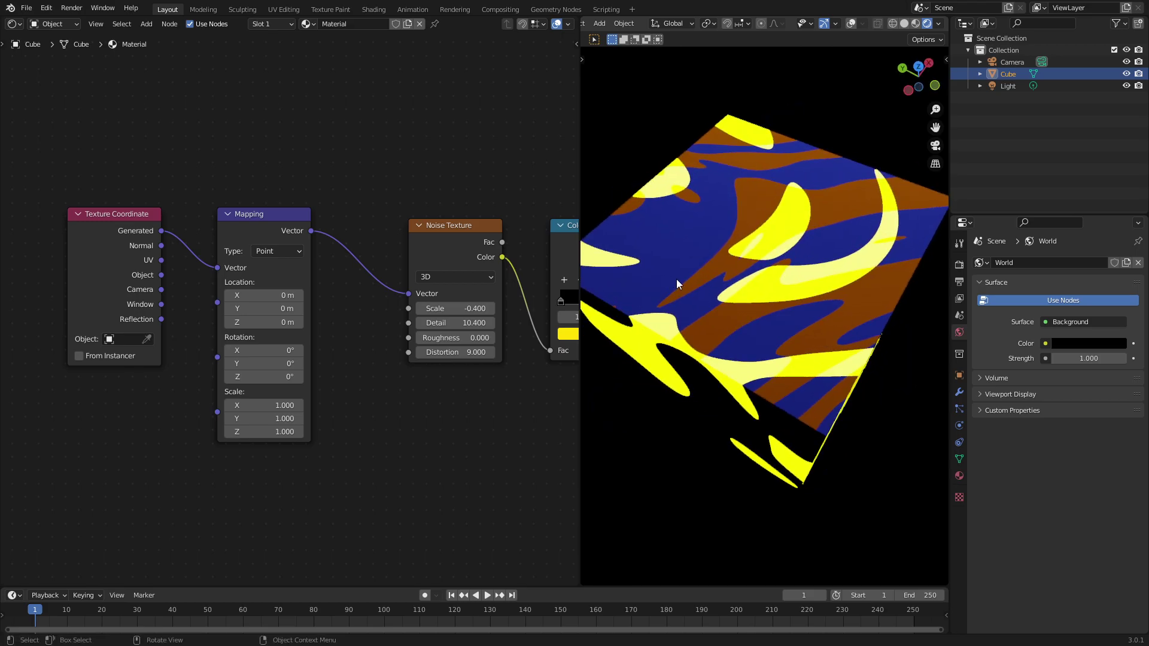
Try shifting the Mapping node's Location X up to 100.5 m, and reset it to 0 m.
{"action": "middle_click_drag", "start_coordinate": [320, 297], "coordinate": [364, 285]}
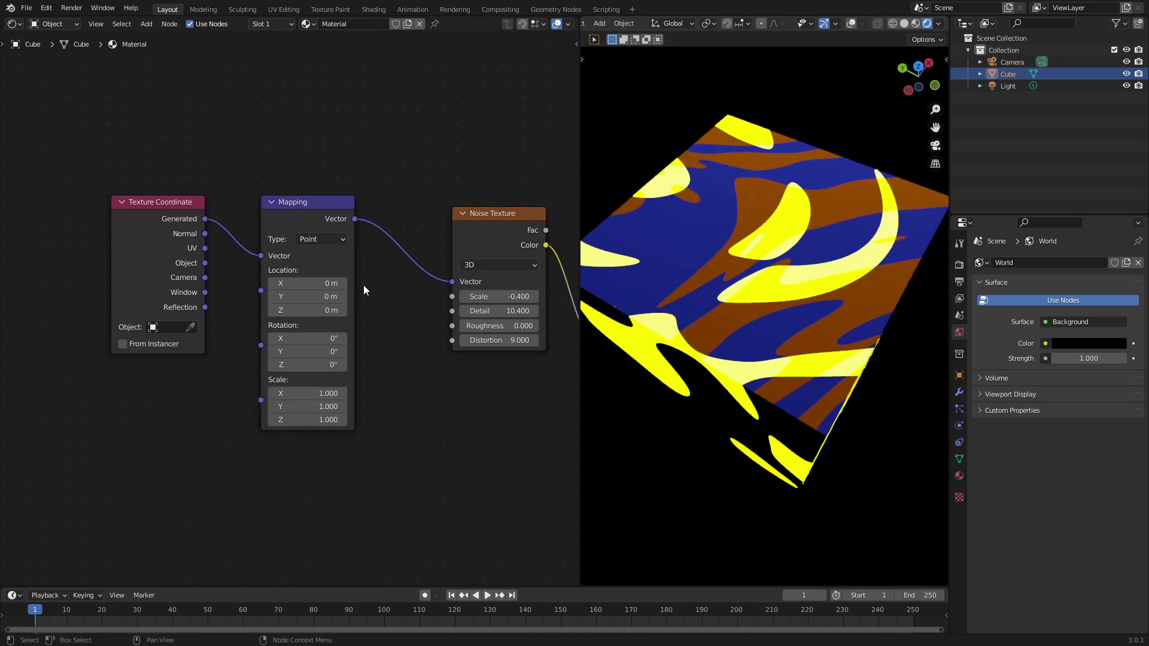
{"action": "left_click_drag", "start_coordinate": [308, 283], "coordinate": [750, 320]}
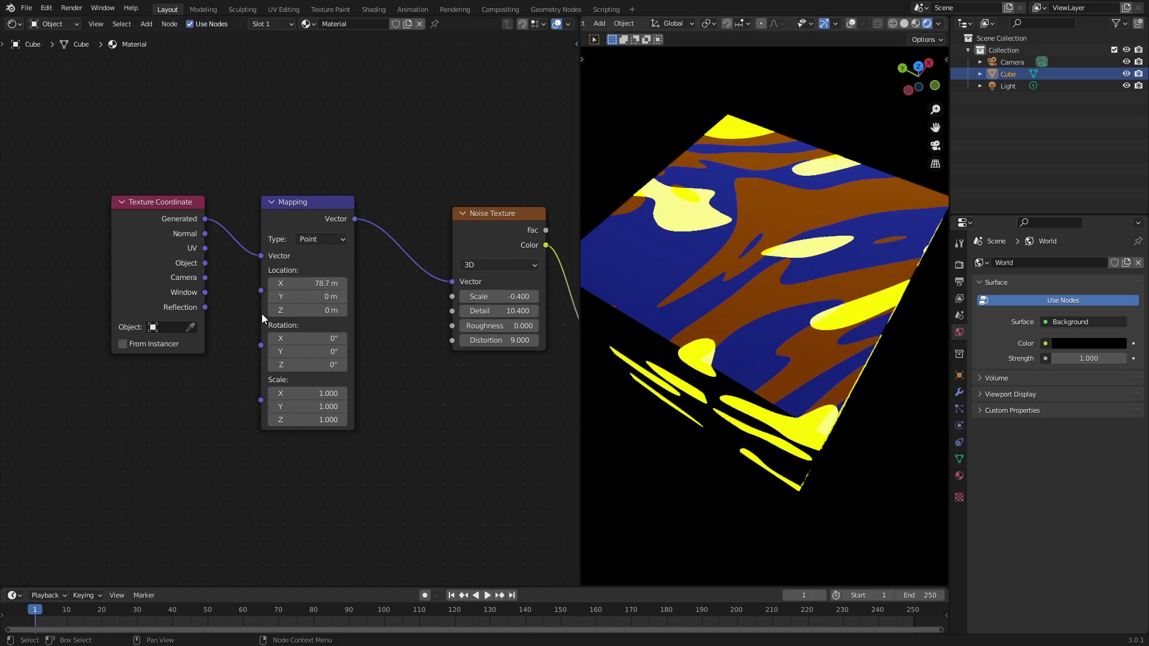
{"action": "left_click_drag", "start_coordinate": [307, 283], "coordinate": [386, 283]}
{"action": "left_click", "coordinate": [299, 288]}
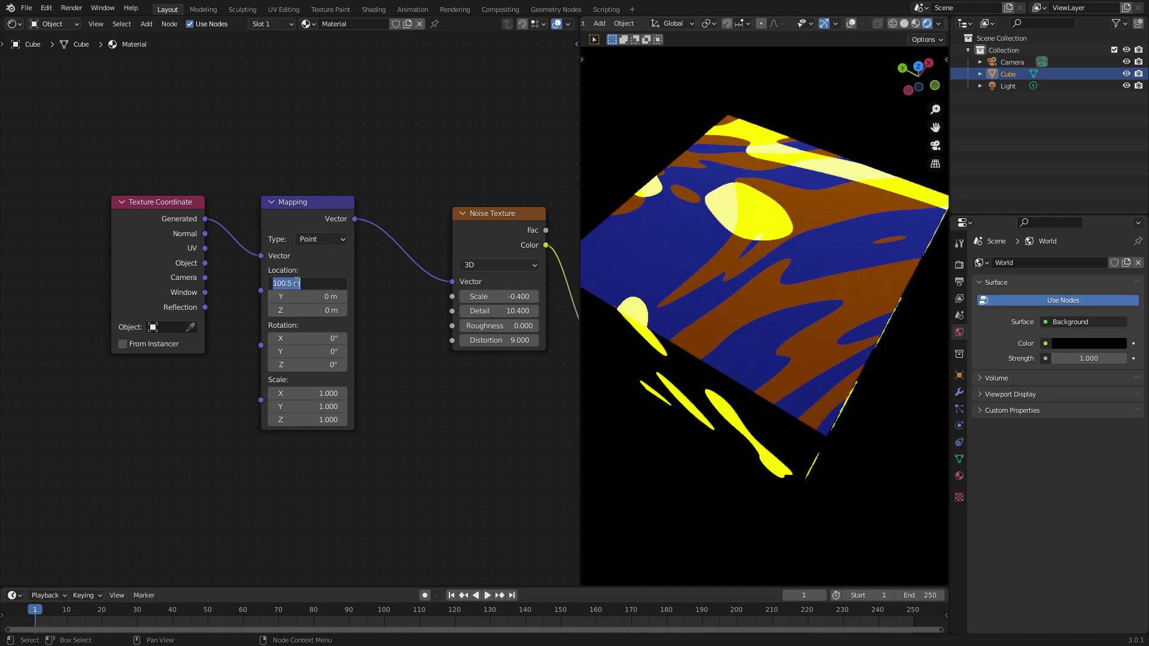
{"action": "type", "text": "0"}
{"action": "key", "text": "Return"}
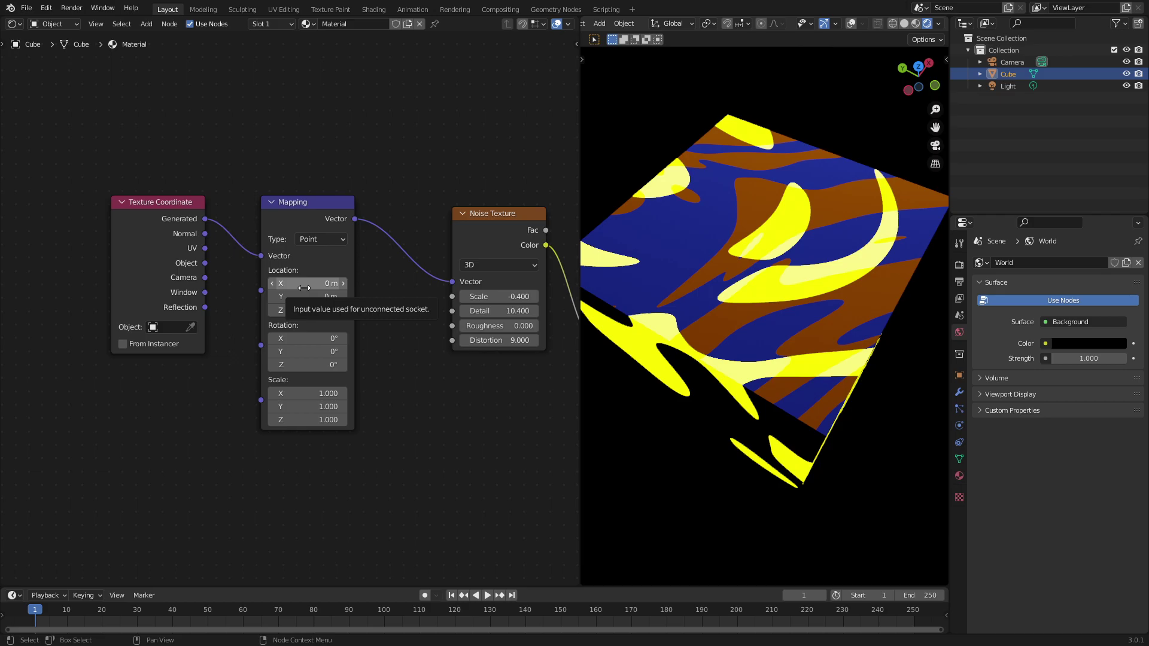
Enlarge the timeline and keyframe the Mapping node's Location at 0 m on frame 0.
{"action": "left_click_drag", "start_coordinate": [279, 589], "coordinate": [279, 570]}
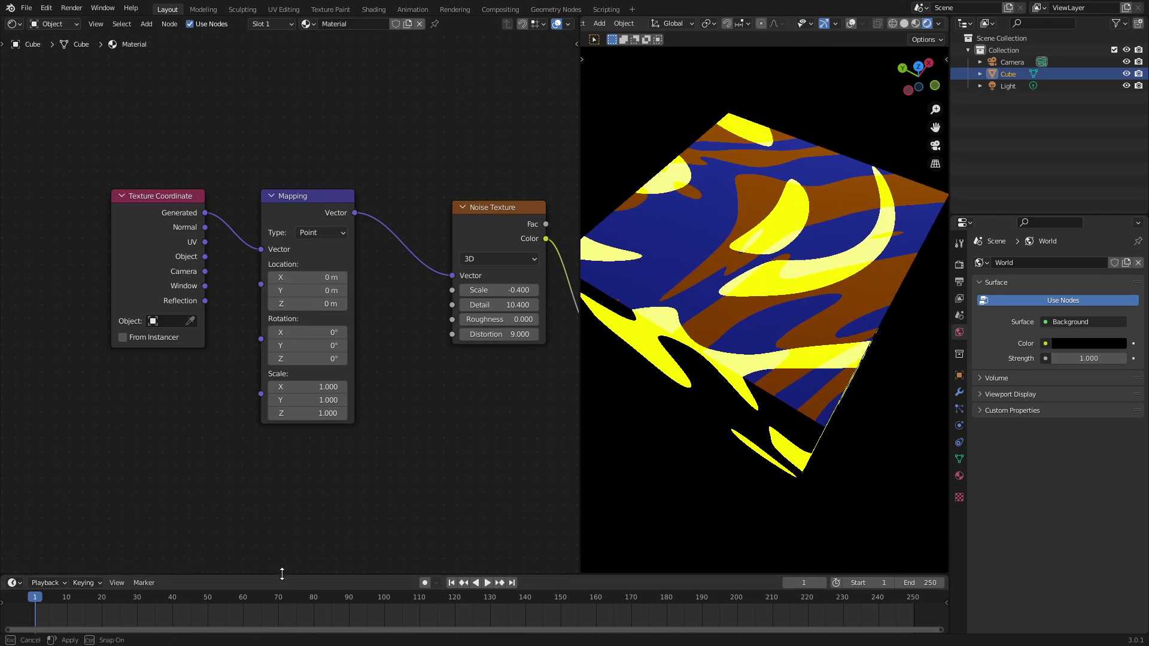
{"action": "left_click", "coordinate": [34, 592]}
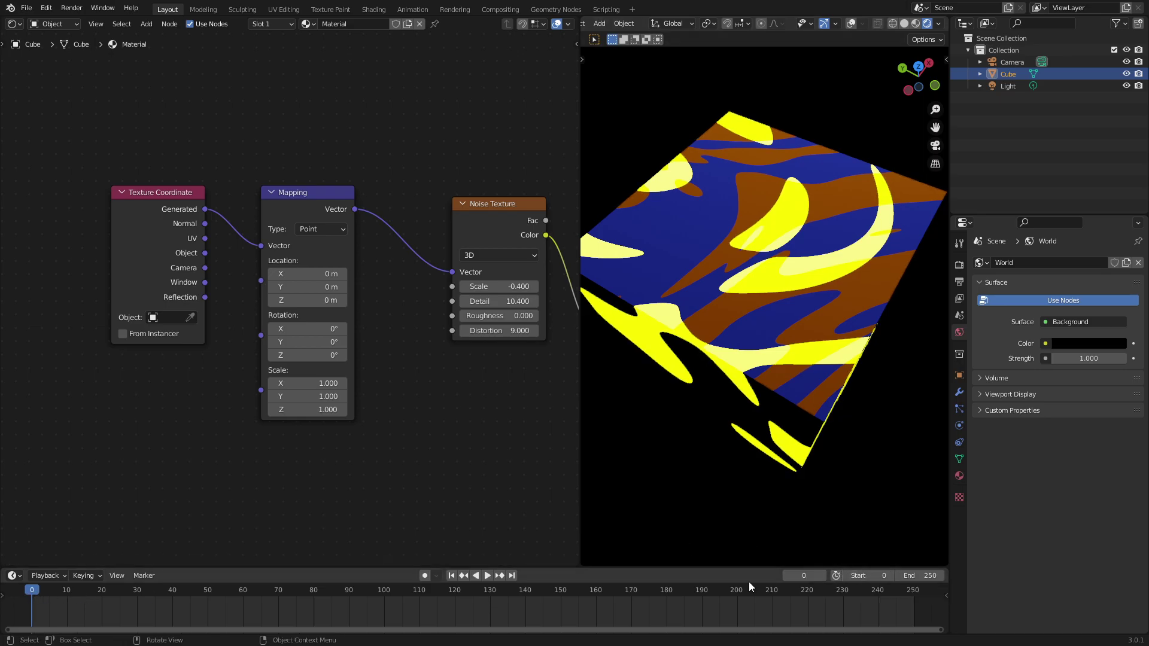
{"action": "mouse_move", "coordinate": [332, 328]}
{"action": "left_mouse_down"}
{"action": "mouse_move", "coordinate": [511, 329]}
{"action": "mouse_move", "coordinate": [324, 329]}
{"action": "left_mouse_up"}
{"action": "type", "text": "0"}
{"action": "key", "text": "Return"}
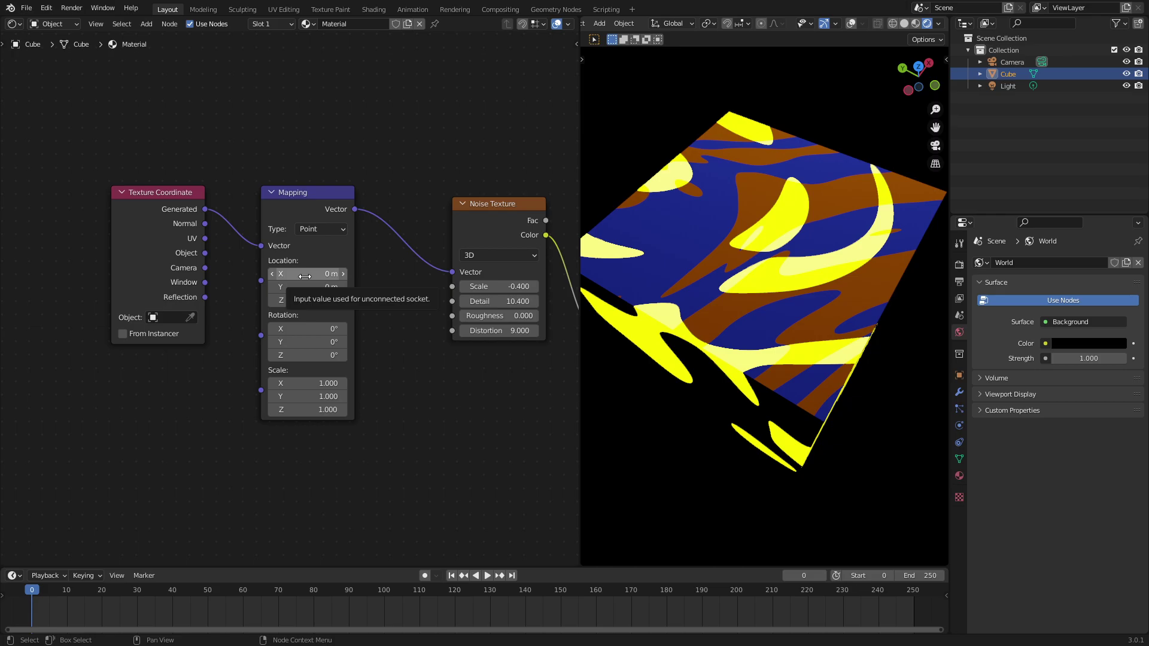
{"action": "key", "text": "i"}
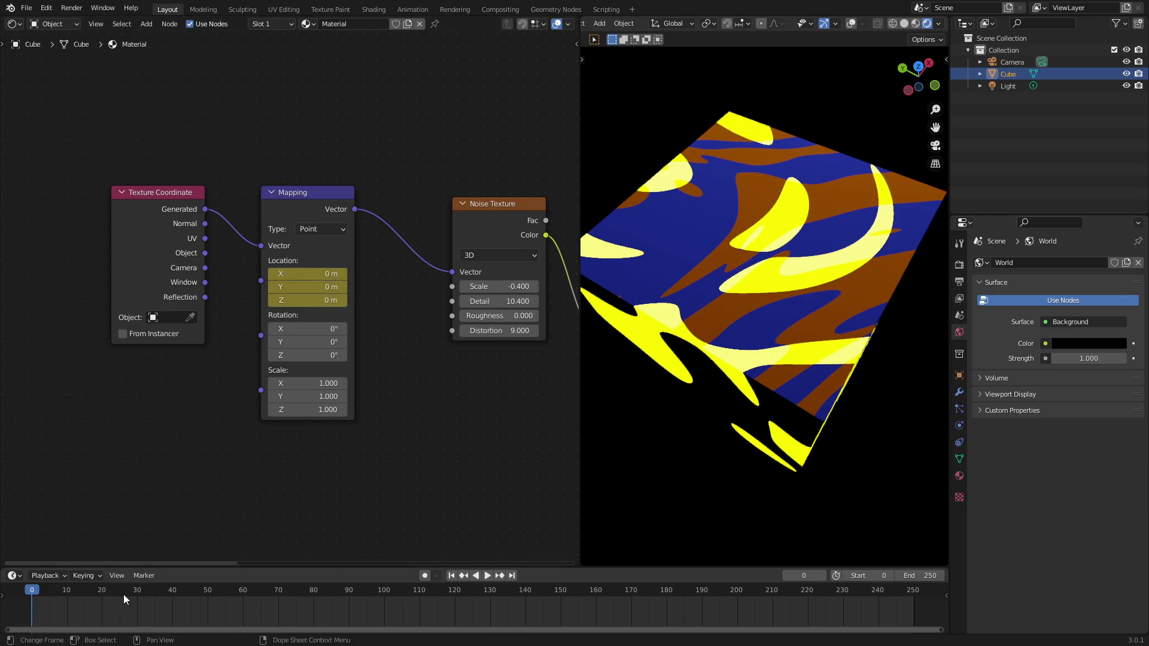
Set the Mapping node's Location X to 1 m at frame 50 and keyframe it.
{"action": "left_click", "coordinate": [207, 591]}
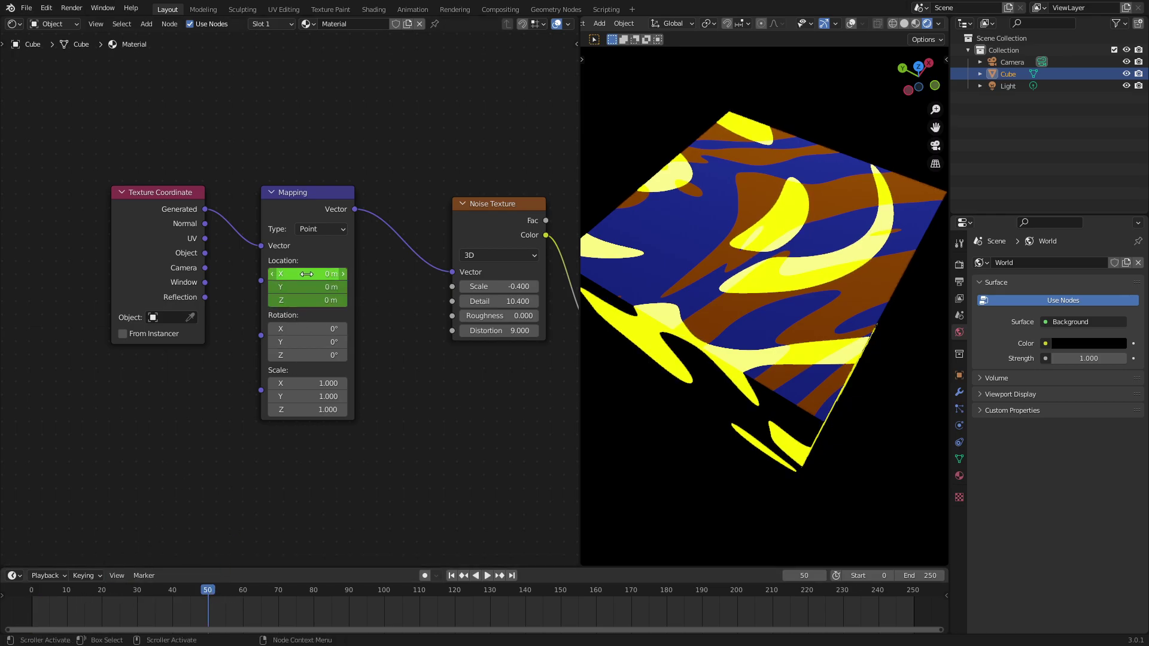
{"action": "left_click_drag", "start_coordinate": [309, 273], "coordinate": [338, 274]}
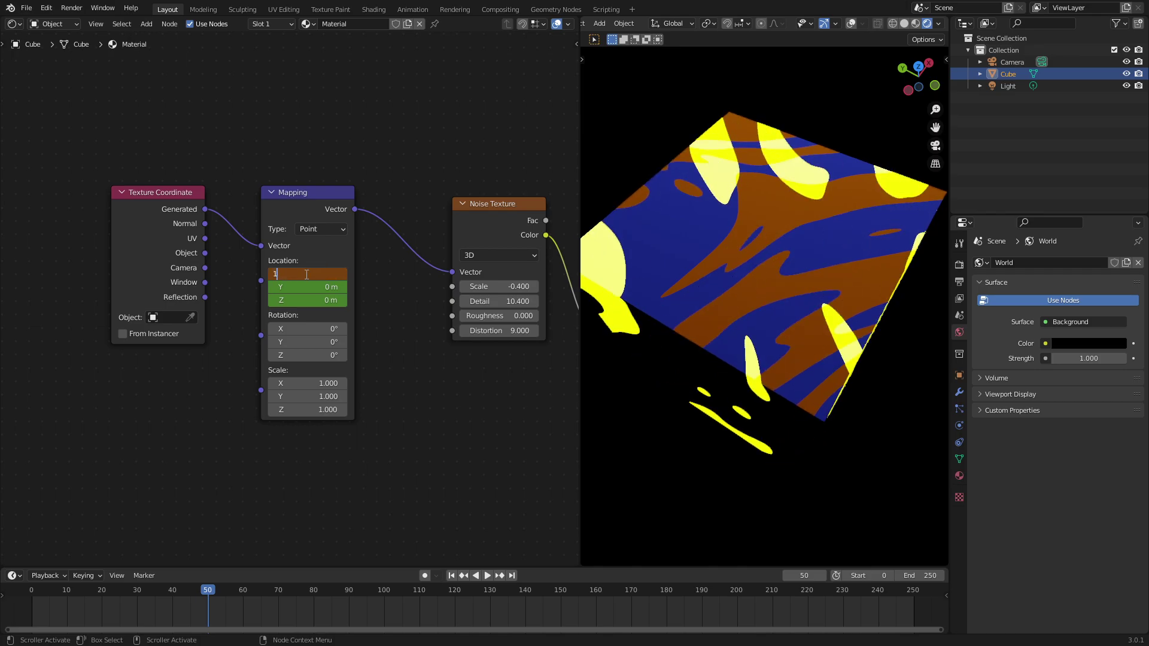
{"action": "key", "text": "Return"}
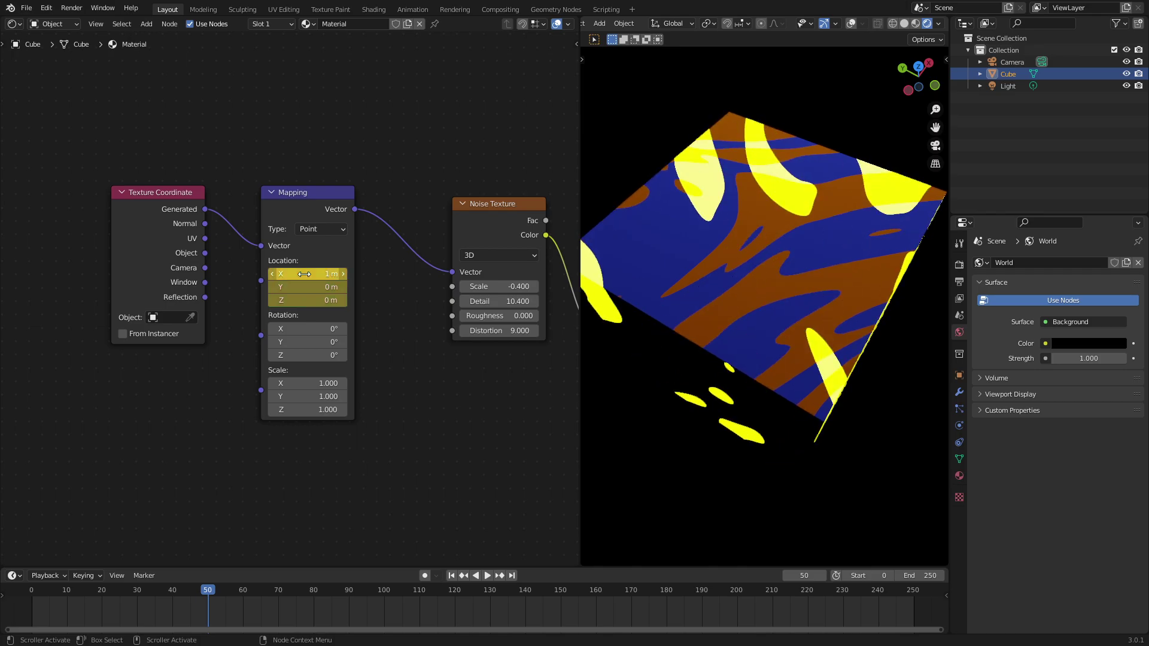
Keyframe the Mapping node's Location at frame 10, and again at frame 60 with Y set to 1 m.
{"action": "left_click", "coordinate": [67, 591]}
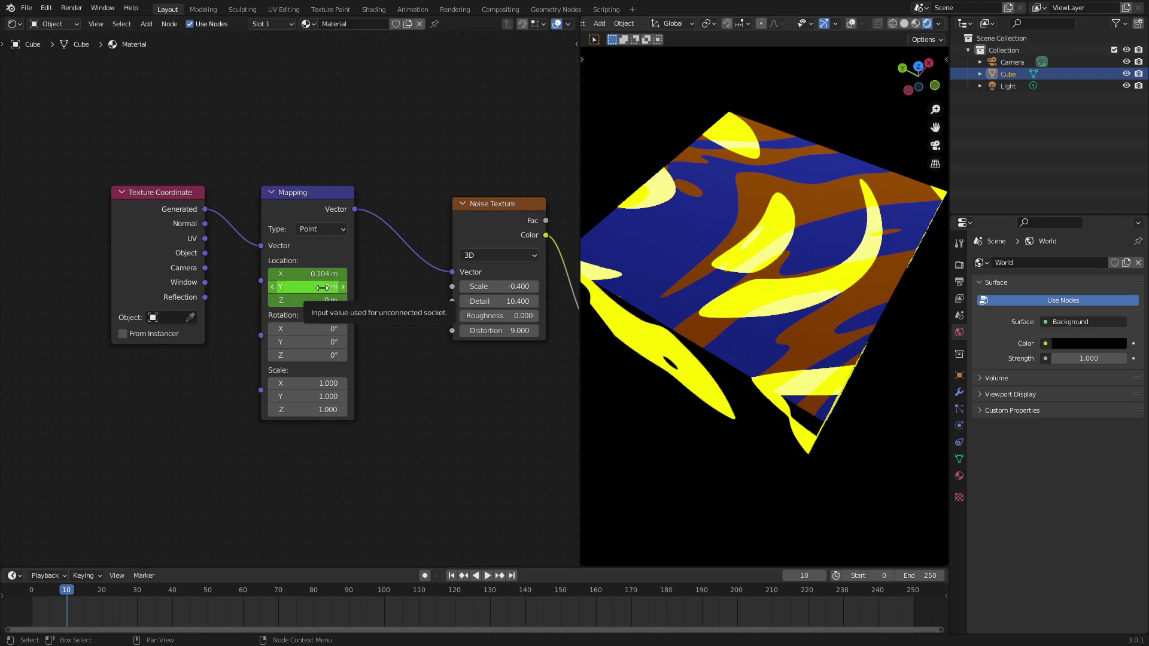
{"action": "key", "text": "i"}
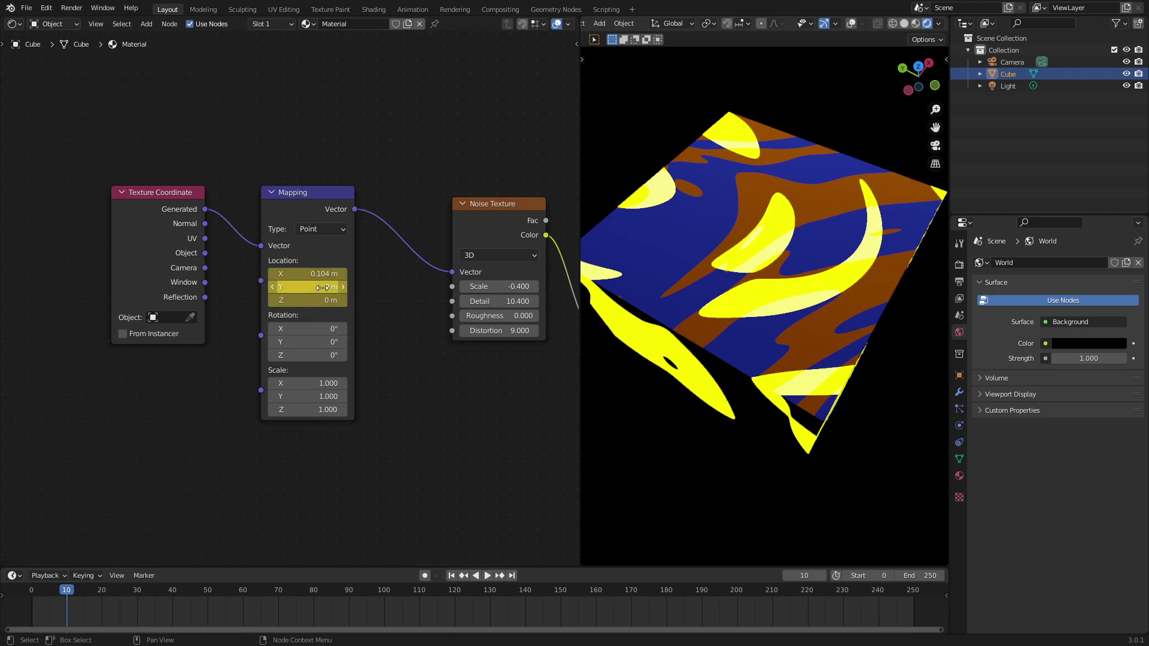
{"action": "left_click", "coordinate": [243, 592]}
{"action": "key", "text": "Return"}
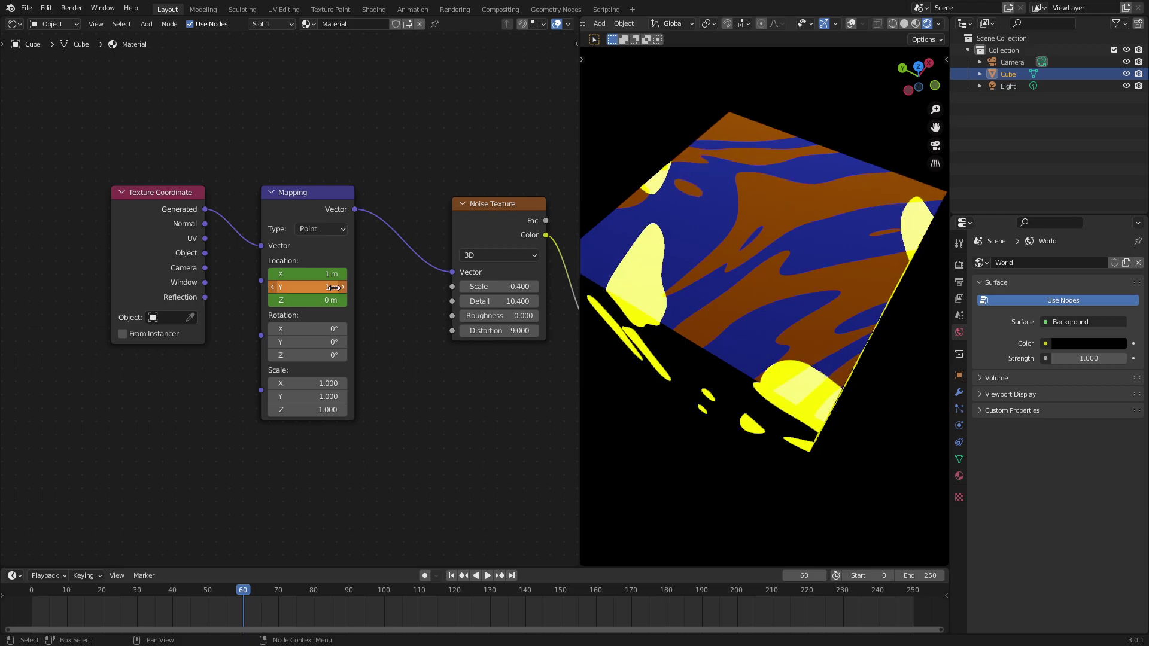
{"action": "key", "text": "i"}
Keyframe the Mapping node's Location at frame 20, and again at frame 70 with Z set to 1 m.
{"action": "left_click", "coordinate": [98, 602]}
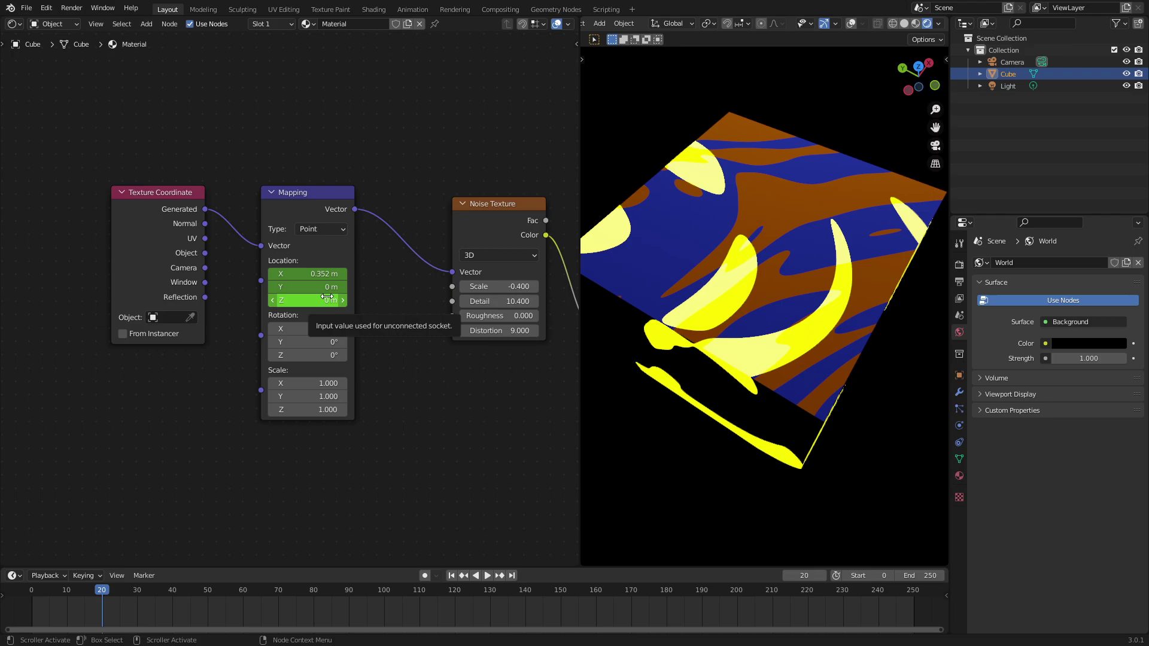
{"action": "key", "text": "i"}
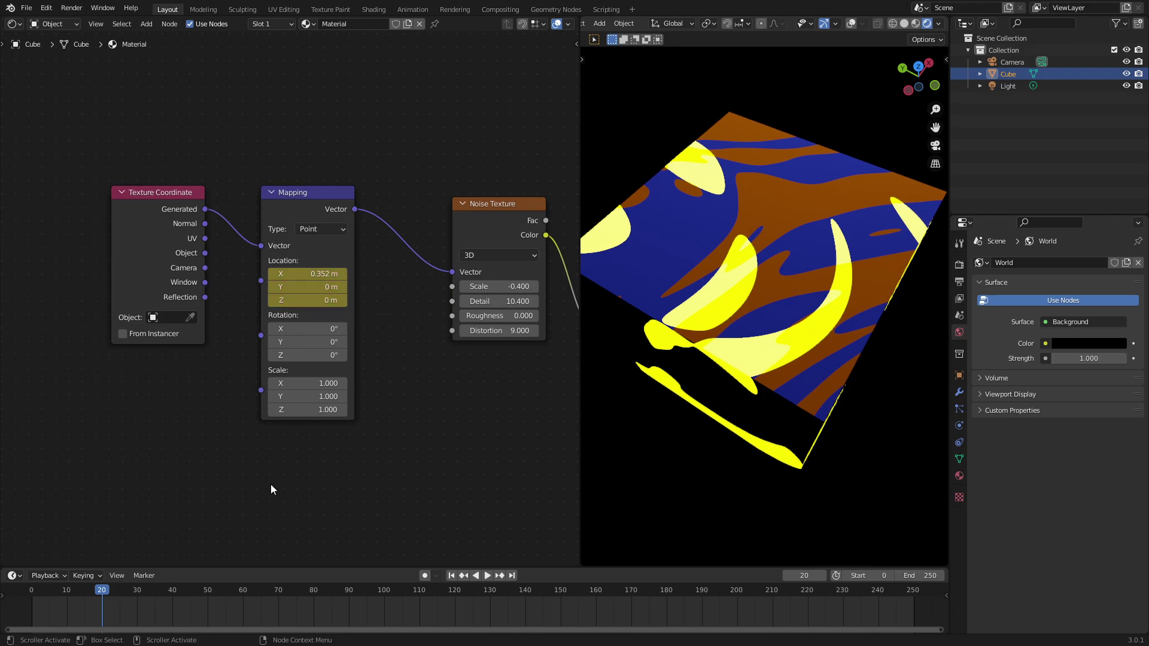
{"action": "left_click", "coordinate": [281, 591]}
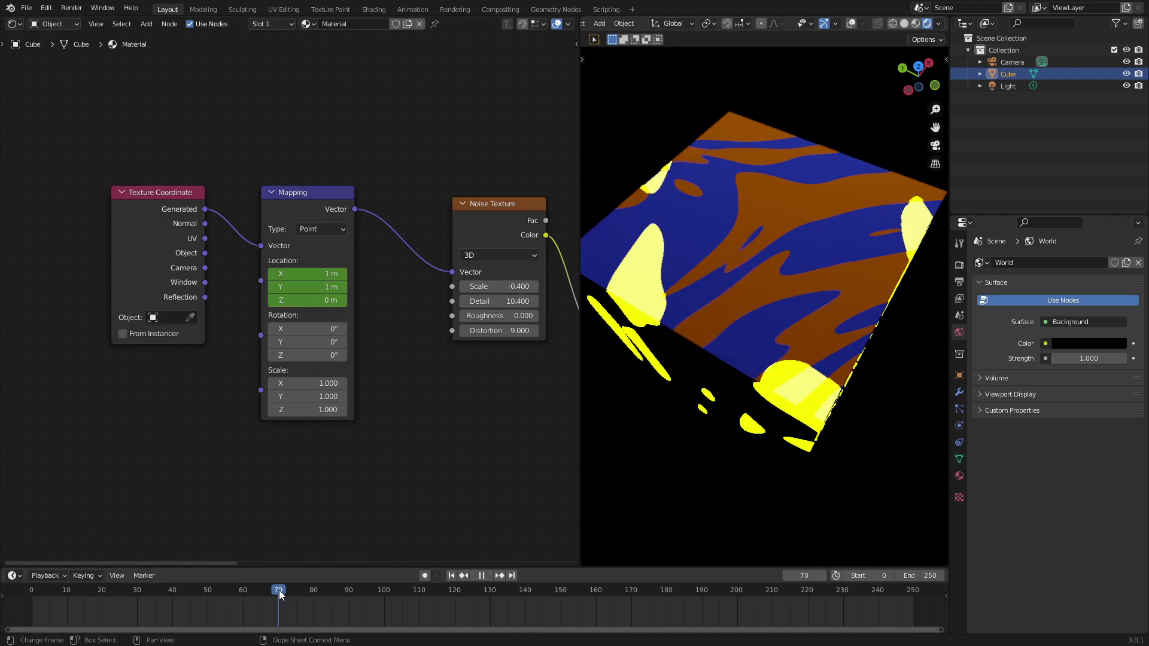
{"action": "left_click", "coordinate": [325, 299]}
{"action": "type", "text": "1"}
{"action": "key", "text": "Return"}
{"action": "key", "text": "i"}
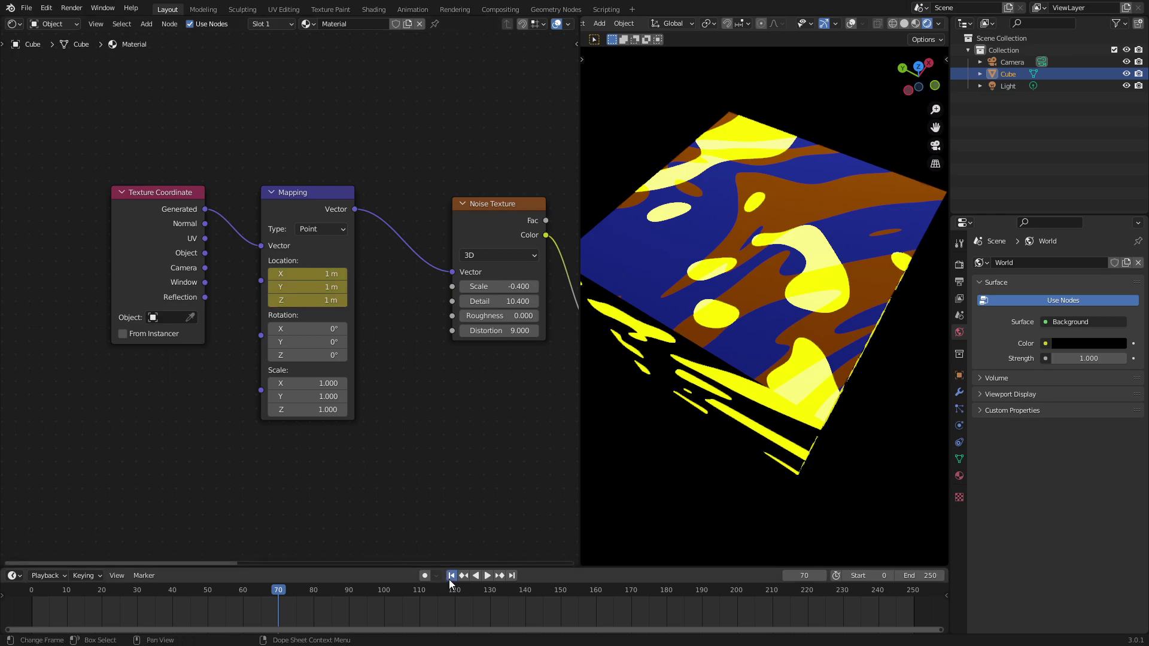
Play the Location animation from its first frame and scrub through it to check how the yellow patches move.
{"action": "left_click", "coordinate": [452, 576]}
{"action": "left_click", "coordinate": [488, 576]}
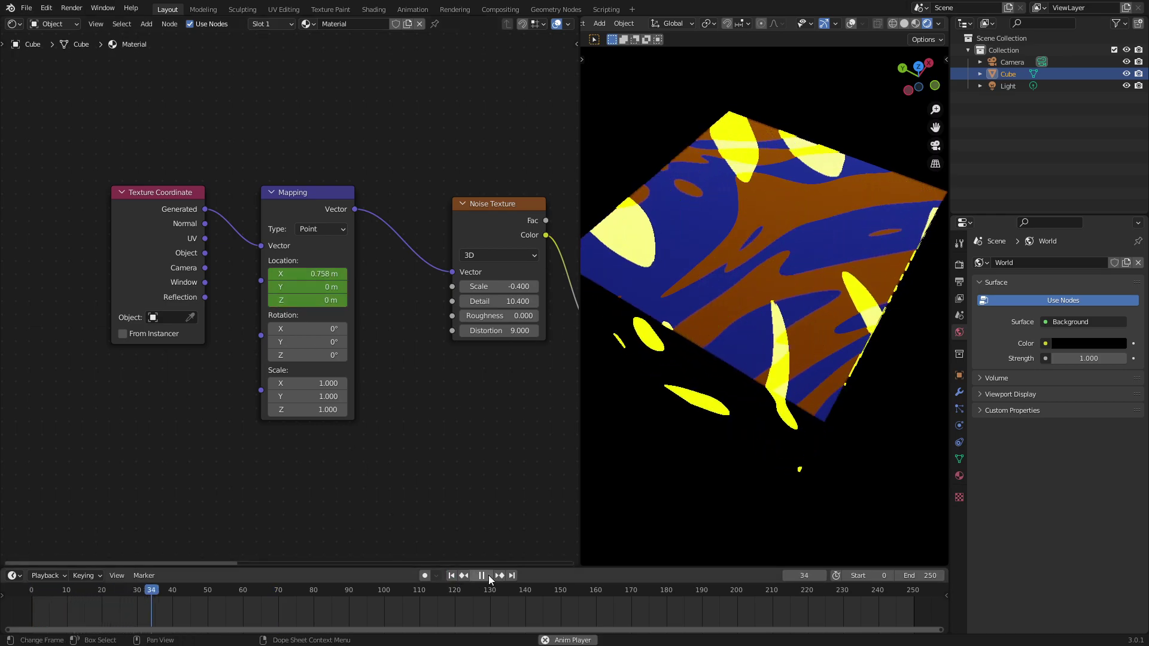
{"action": "key", "text": "space"}
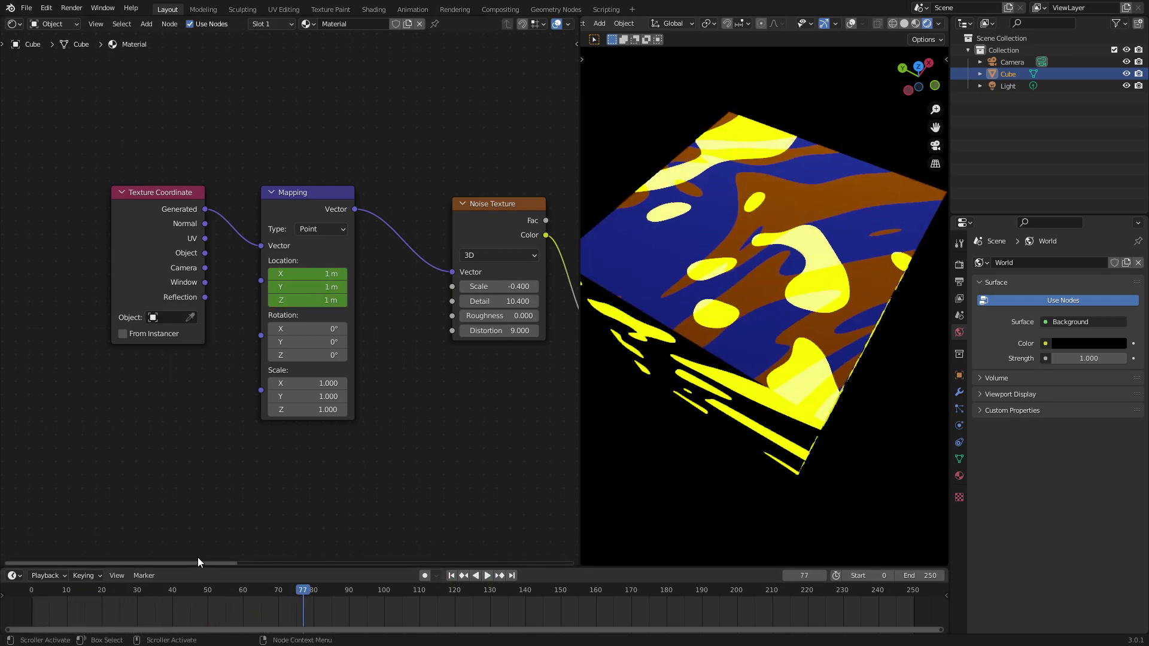
{"action": "left_click_drag", "start_coordinate": [141, 591], "coordinate": [289, 591]}
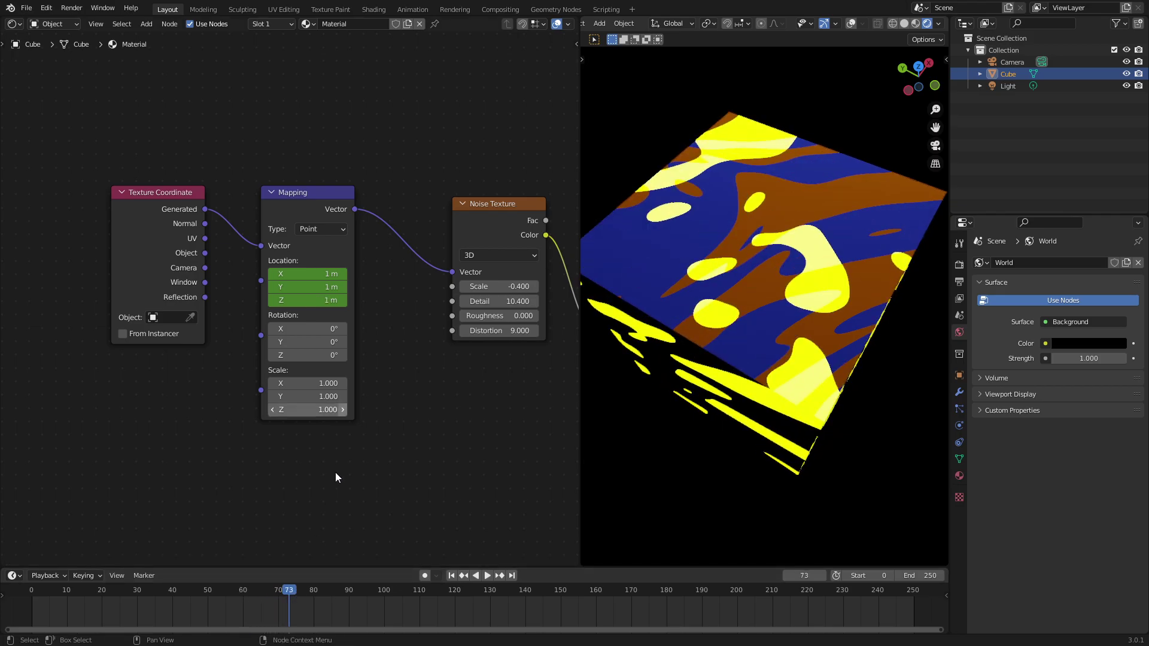
{"action": "key", "text": "space"}
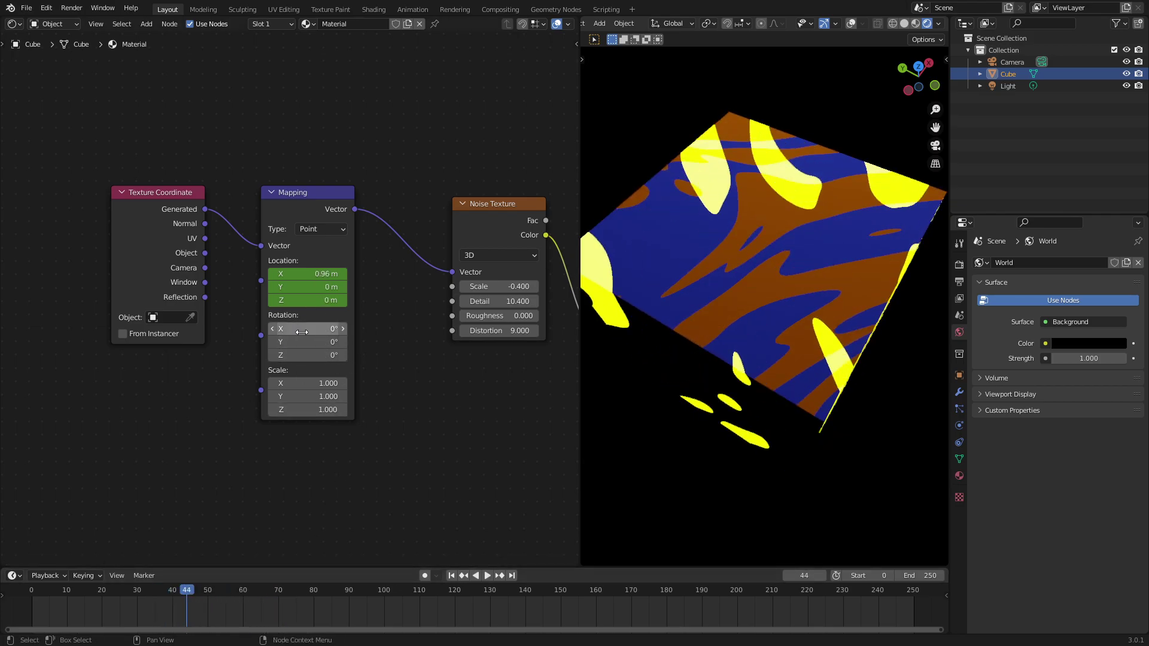
{"action": "left_click_drag", "start_coordinate": [302, 328], "coordinate": [350, 342]}
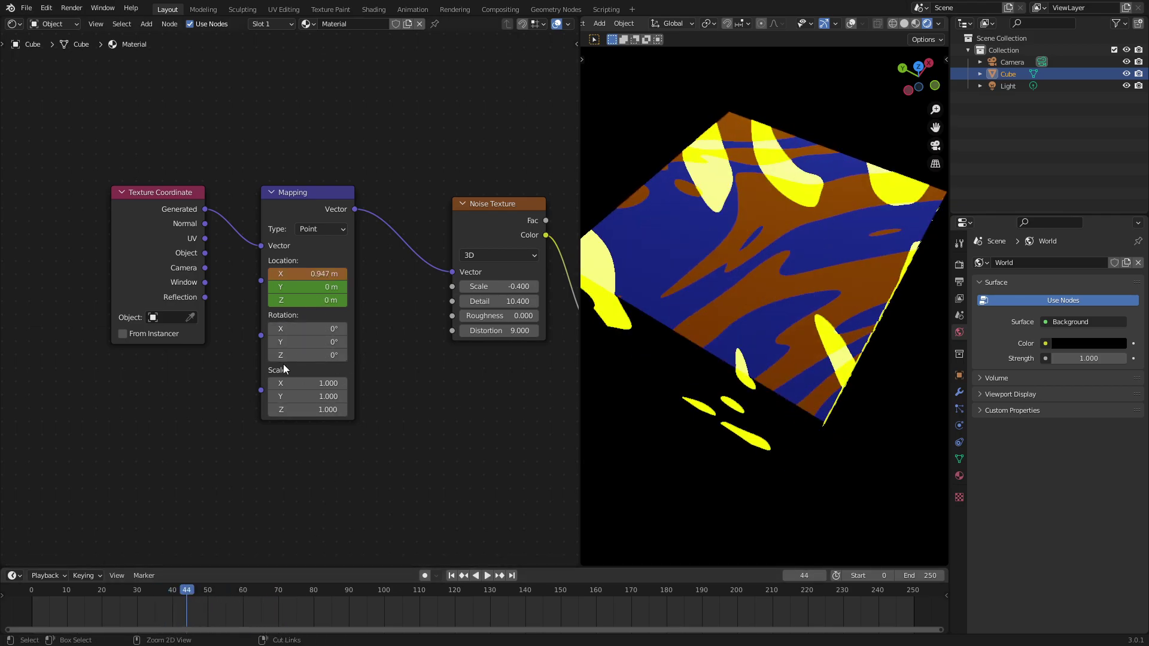
Return to frame 0 and keyframe the Mapping node's Rotation at 0°.
{"action": "left_click", "coordinate": [31, 591]}
{"action": "key", "text": "space"}
{"action": "key", "text": "space"}
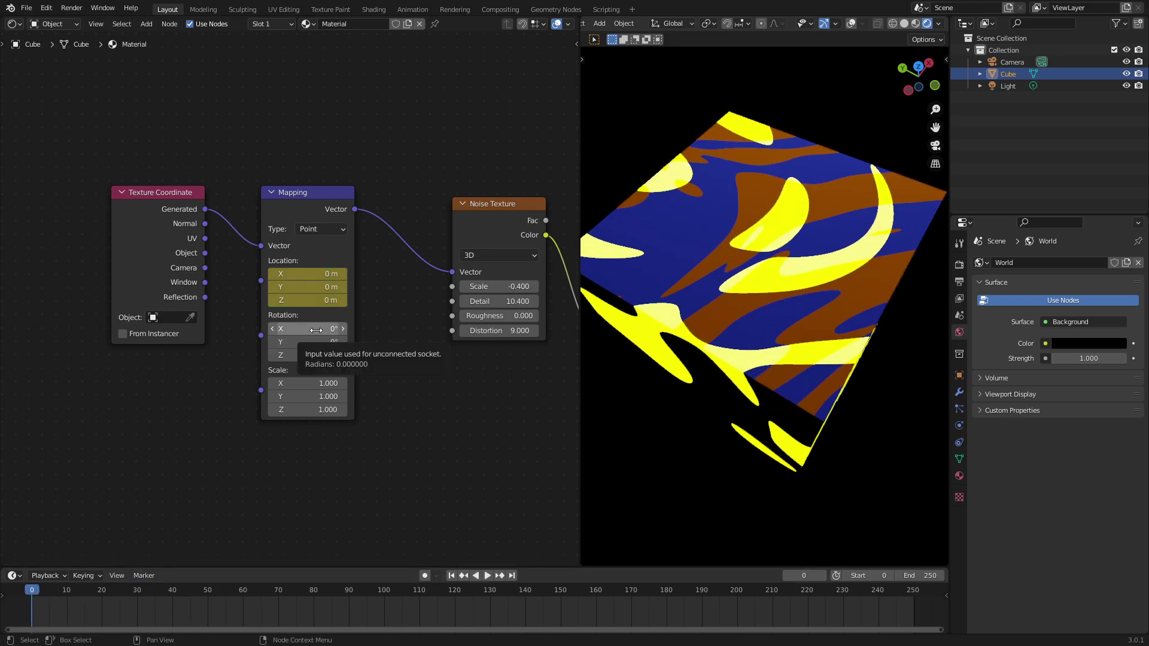
Set the Mapping node's Rotation X to 50° at frame 40 and keyframe it.
{"action": "left_click", "coordinate": [172, 591]}
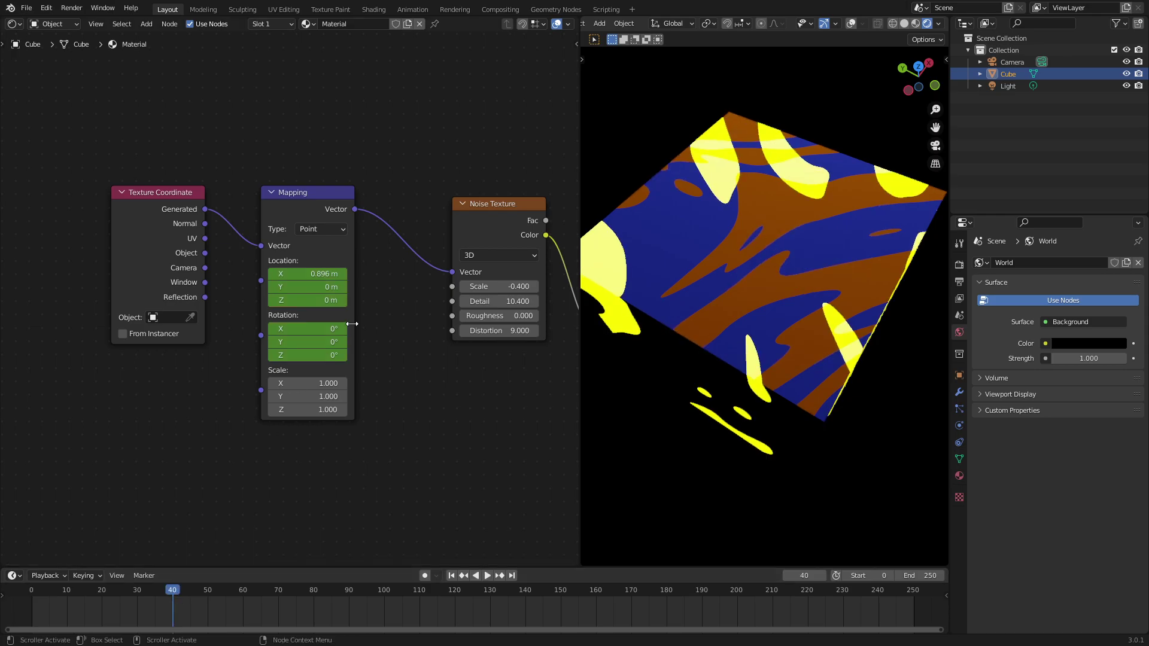
{"action": "type", "text": "44.9"}
{"action": "key", "text": "Return"}
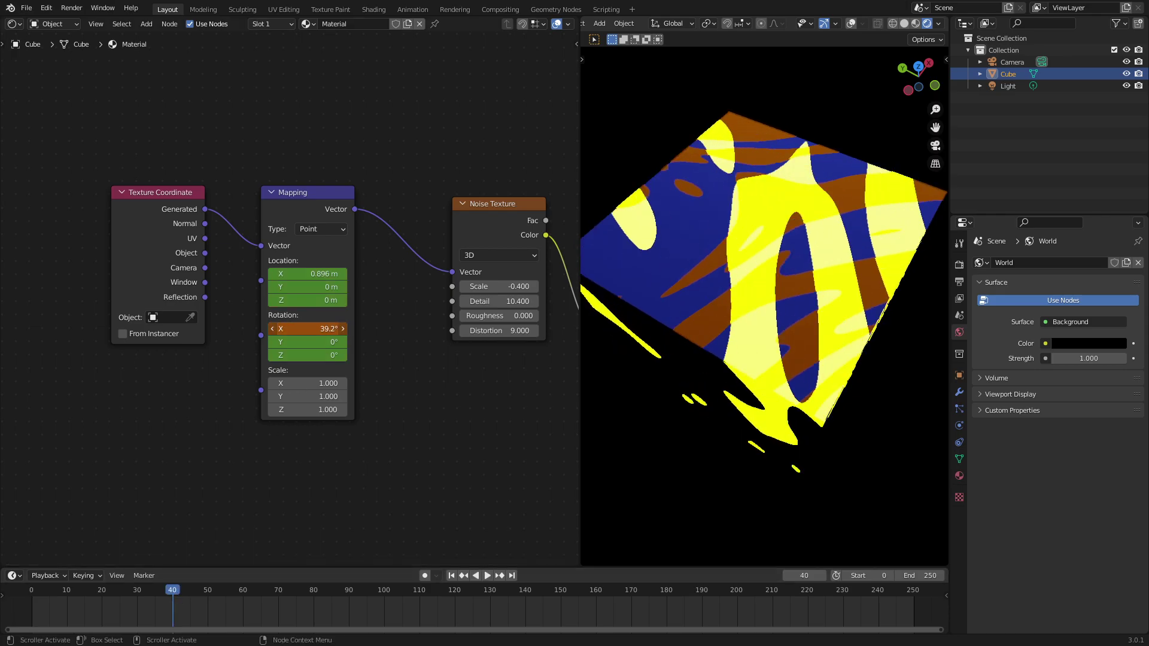
{"action": "type", "text": "50"}
{"action": "key", "text": "Return"}
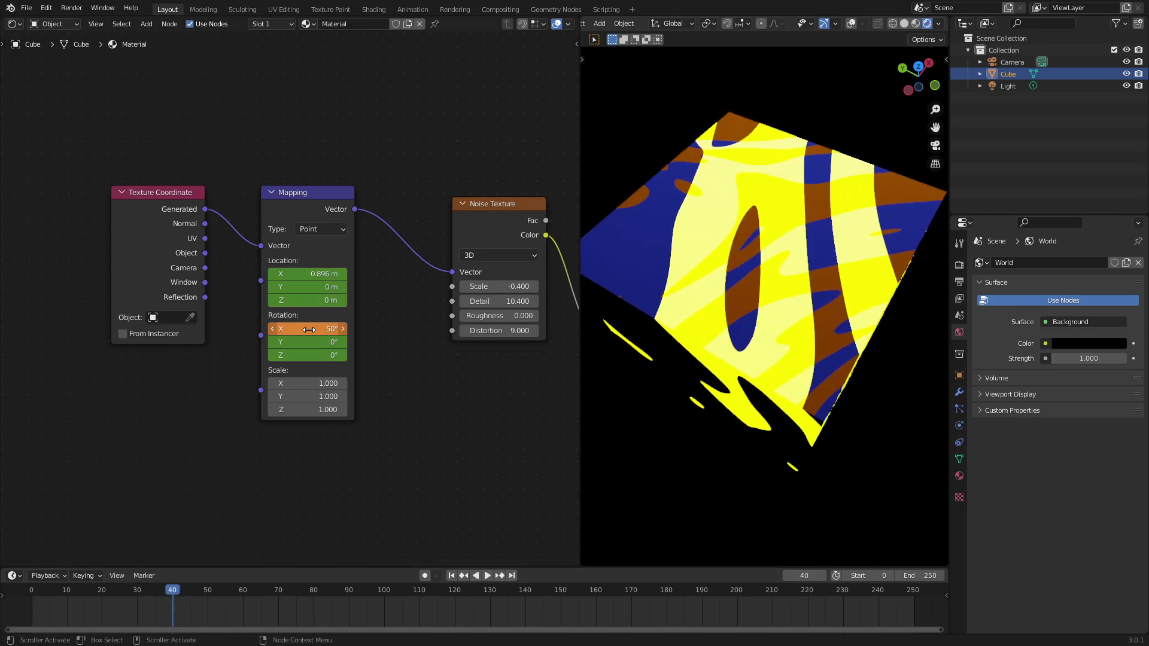
{"action": "key", "text": "i"}
Set the Mapping node's Rotation Y to 50° at frame 50 and keyframe it.
{"action": "left_click", "coordinate": [68, 591]}
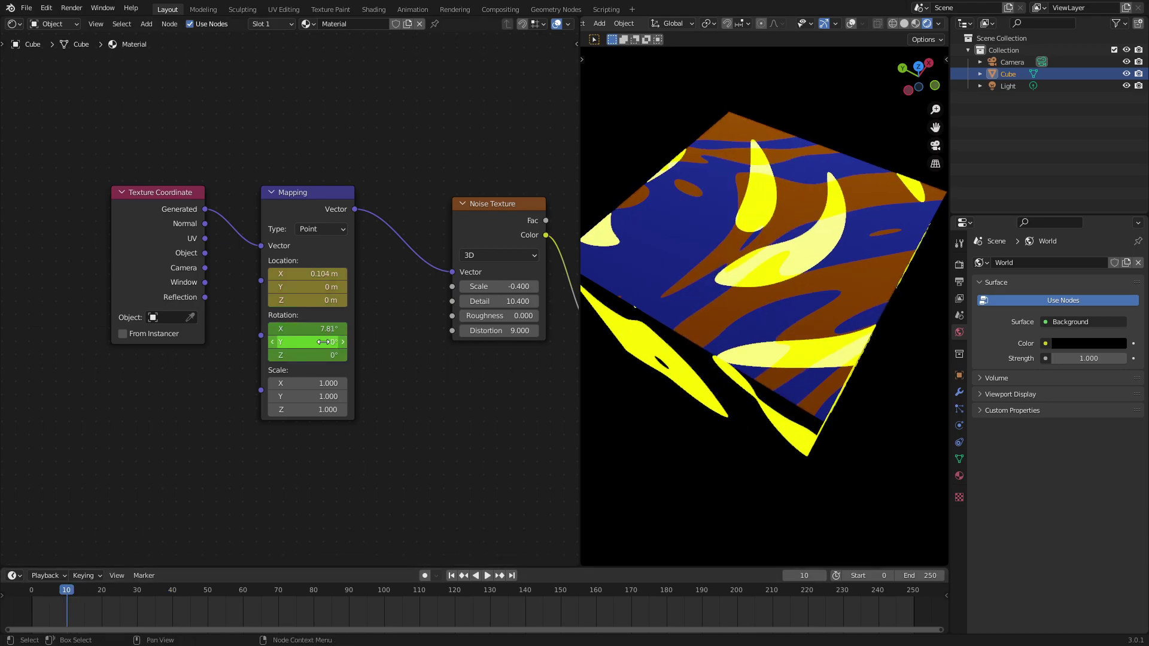
{"action": "left_click", "coordinate": [208, 590]}
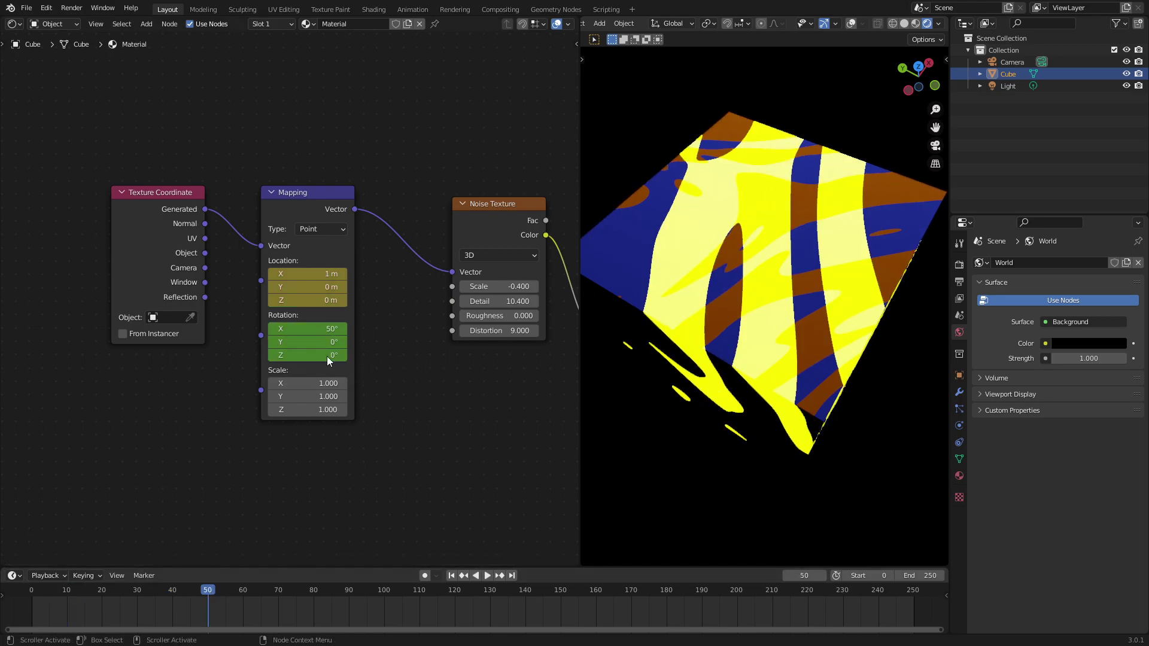
{"action": "left_click", "coordinate": [320, 342]}
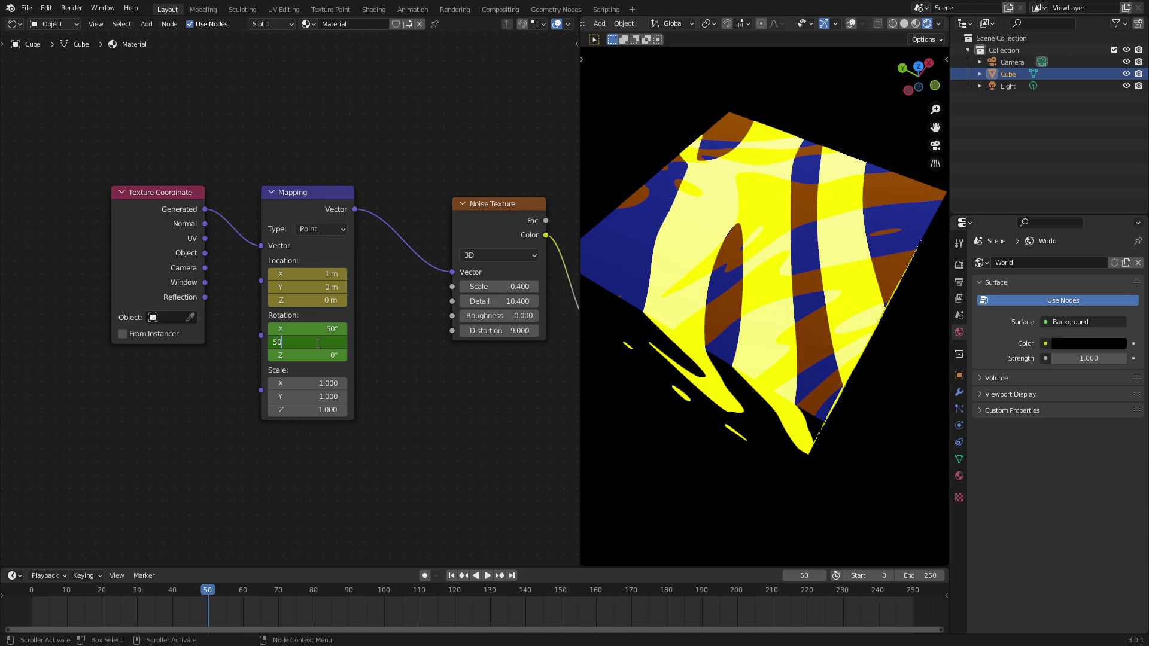
{"action": "key", "text": "Return"}
Set the Mapping node's Rotation Z to 50° at frame 70 and keyframe it.
{"action": "left_click", "coordinate": [101, 593]}
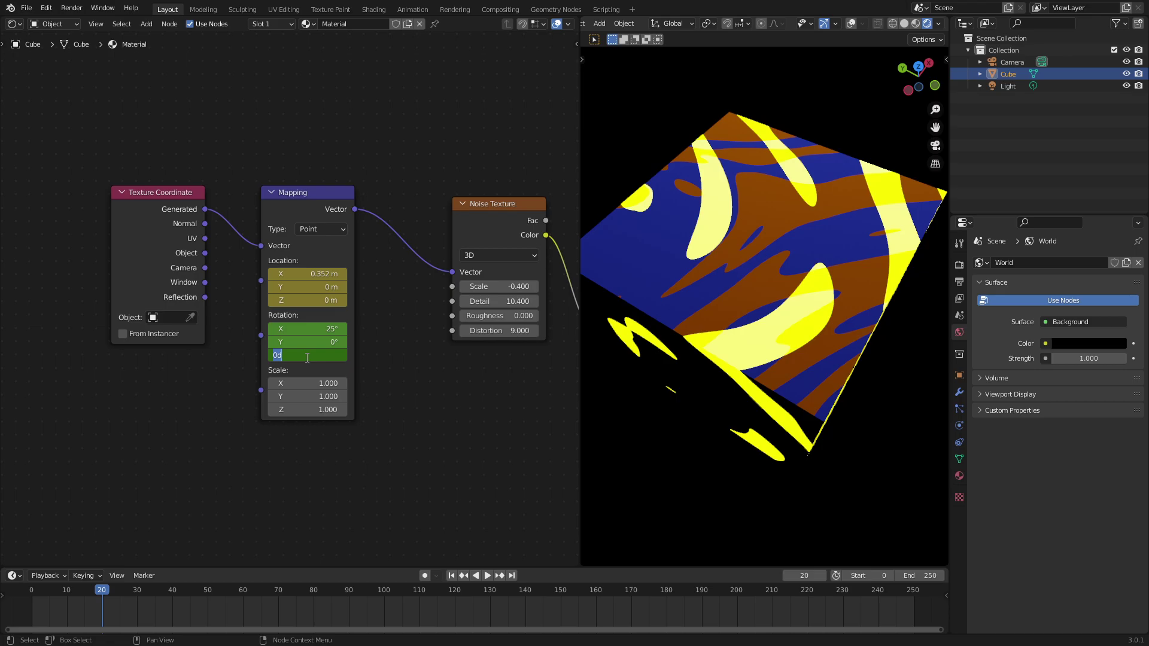
{"action": "key", "text": "Return"}
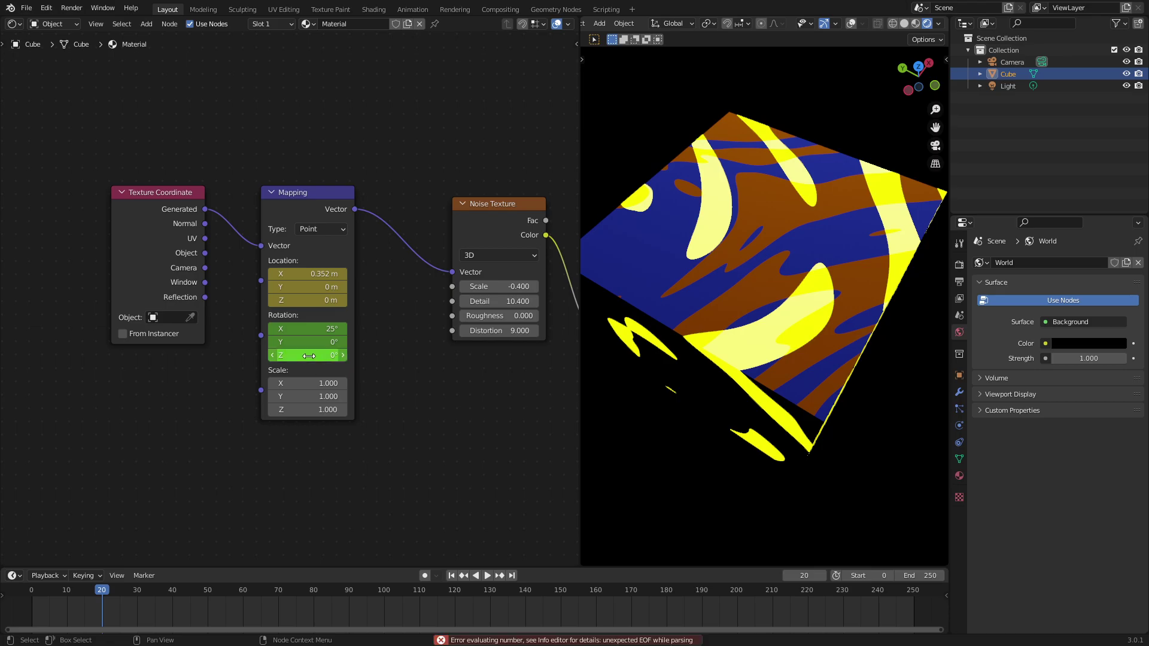
{"action": "left_click_drag", "start_coordinate": [258, 591], "coordinate": [278, 591]}
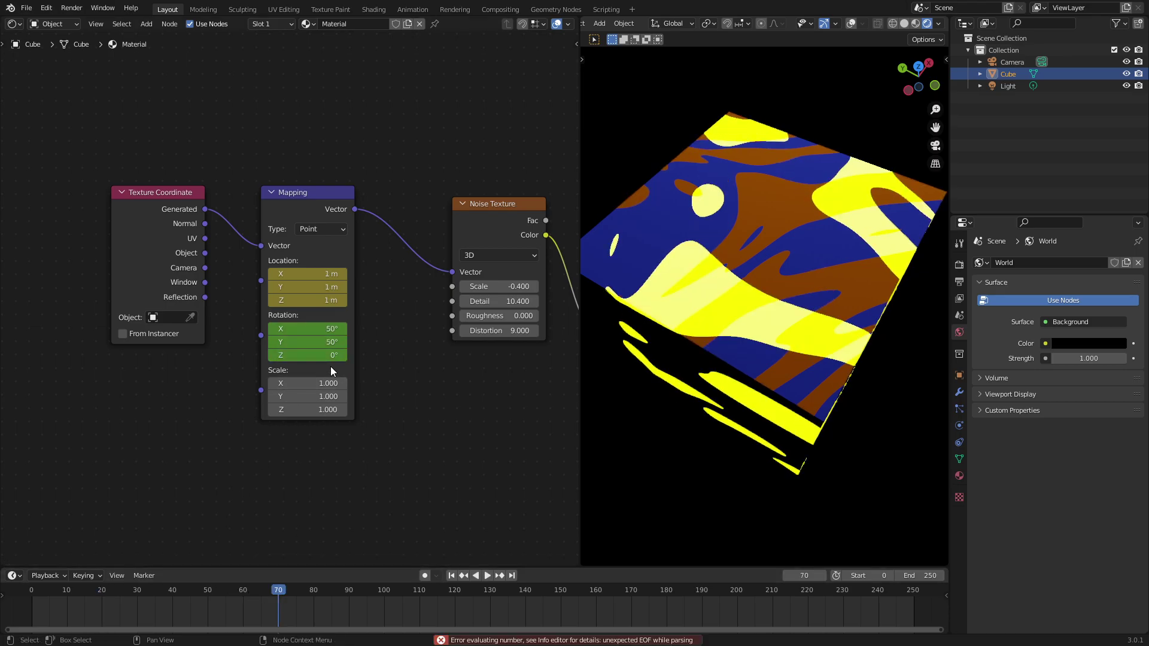
{"action": "key", "text": "Return"}
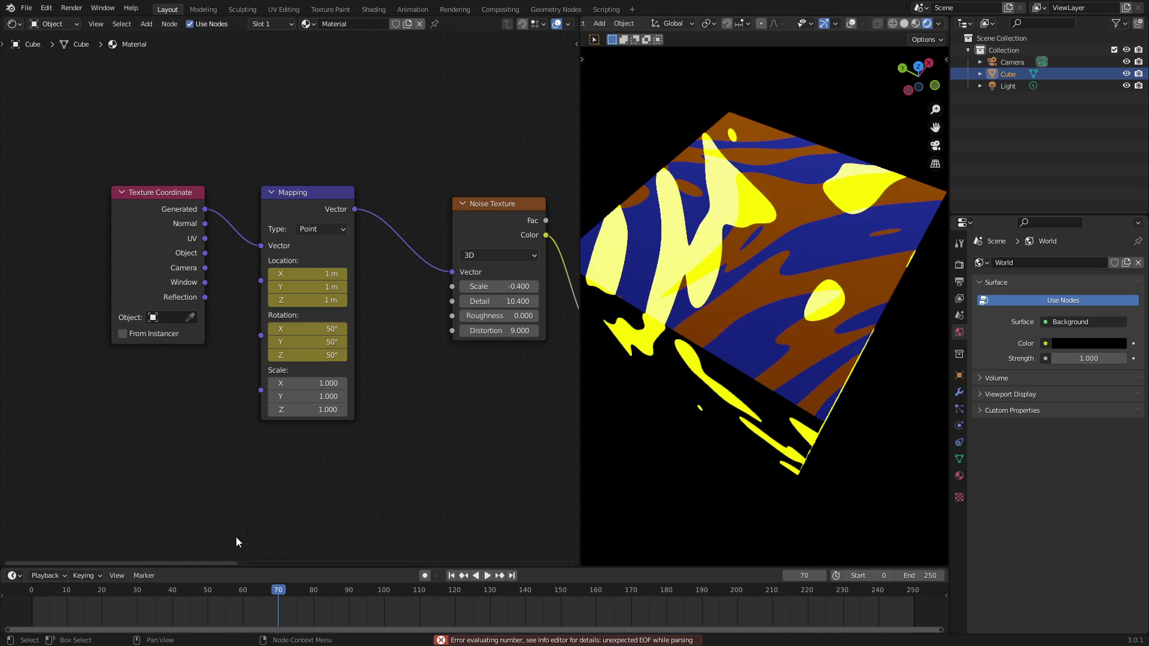
Try a different Scale X on the Mapping node at frame 30 and undo the change.
{"action": "left_click", "coordinate": [137, 592]}
{"action": "left_click_drag", "start_coordinate": [299, 383], "coordinate": [369, 384]}
{"action": "key", "text": "ctrl+z"}
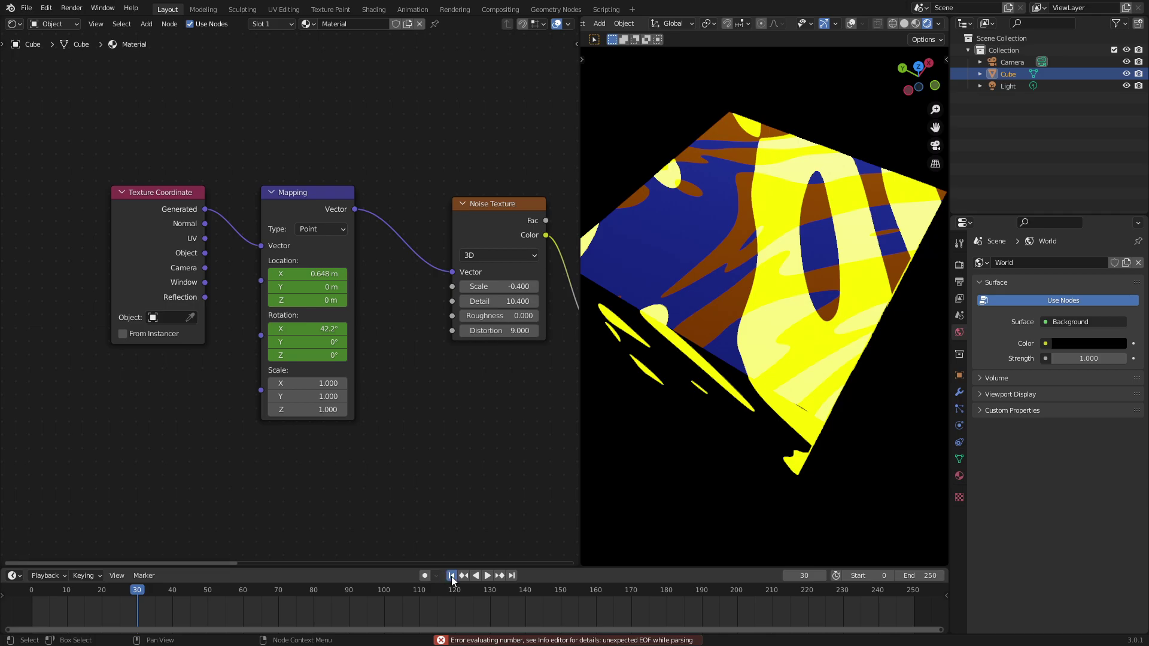
Play the animation and check frames 40 and 50 to examine the combined Location and Rotation movement on the whole cube.
{"action": "left_click", "coordinate": [452, 576]}
{"action": "left_click", "coordinate": [488, 576]}
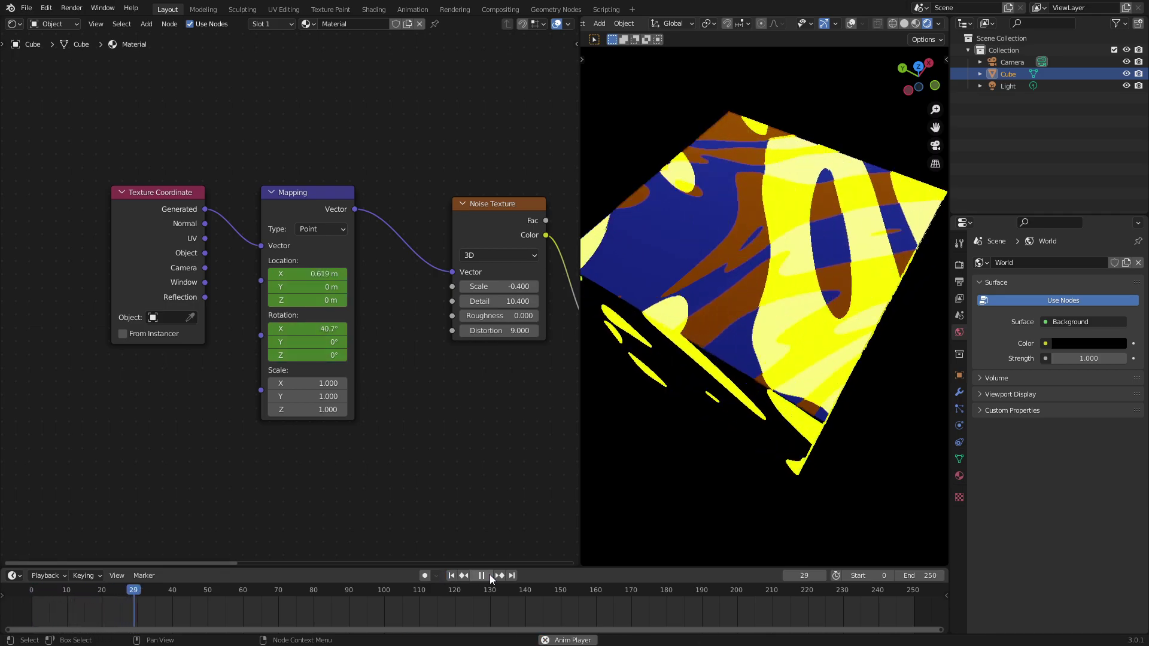
{"action": "scroll", "coordinate": [777, 313], "scroll_direction": "down", "scroll_amount": 4}
{"action": "middle_click_drag", "start_coordinate": [777, 312], "coordinate": [867, 321]}
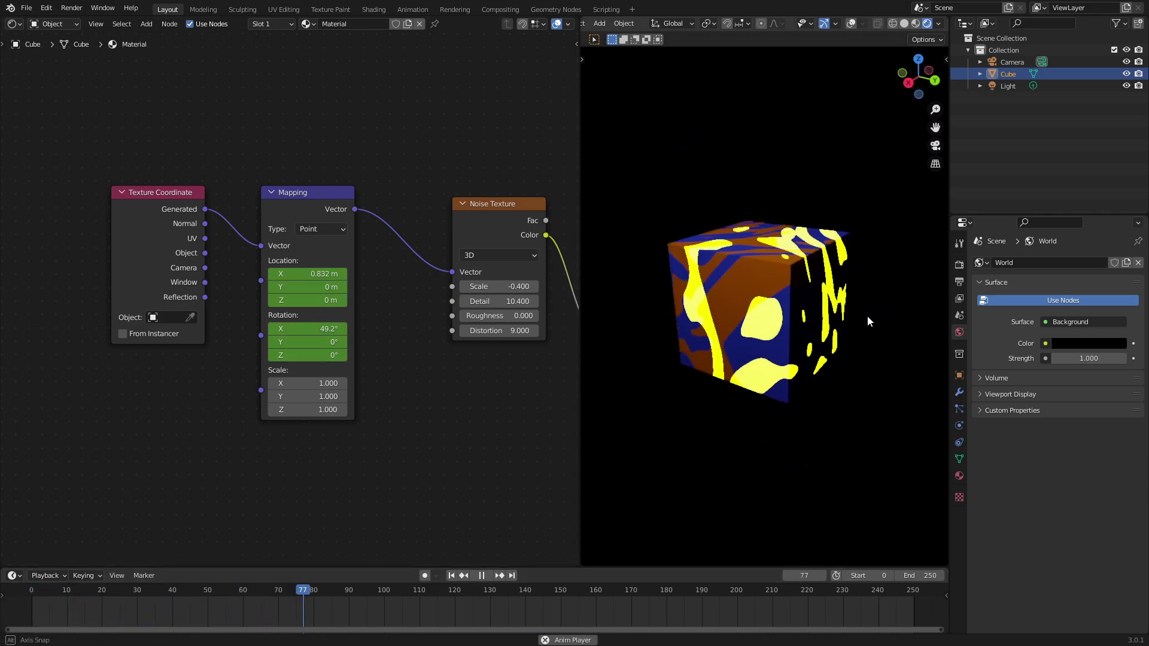
{"action": "left_click", "coordinate": [182, 592]}
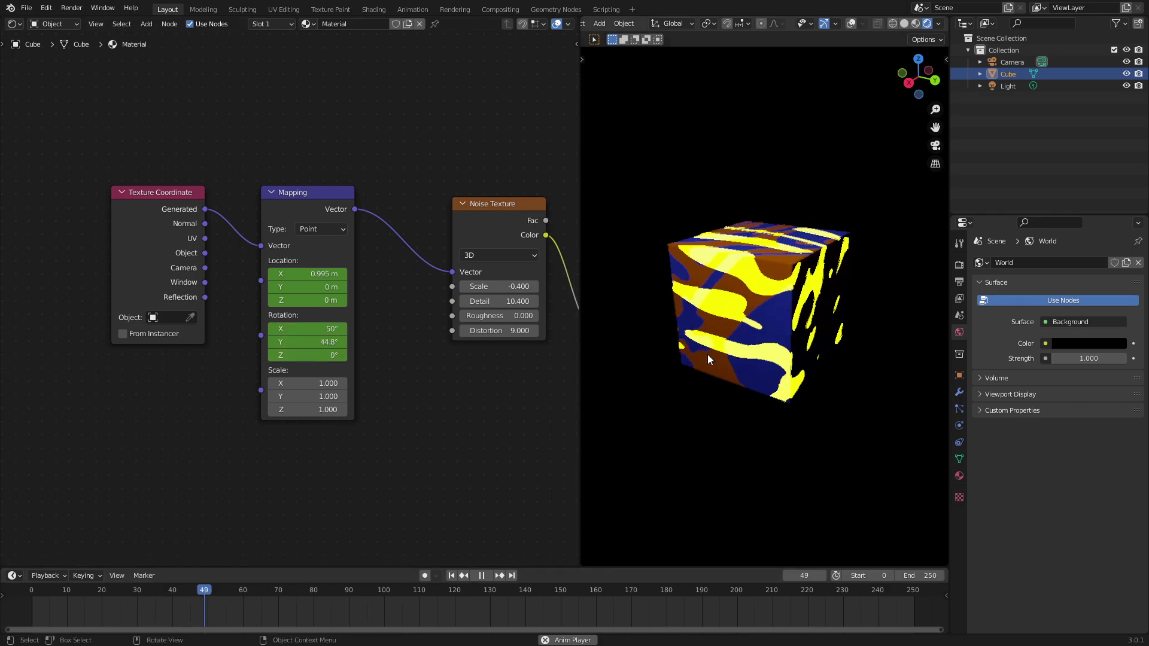
{"action": "key", "text": "space"}
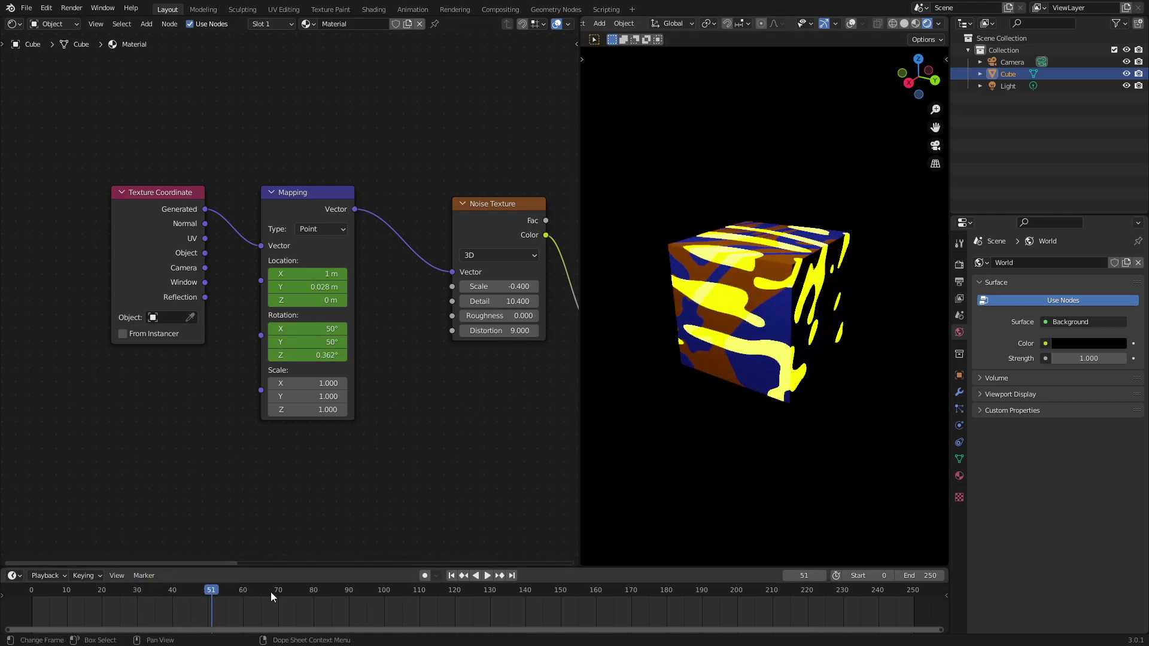
{"action": "left_click", "coordinate": [171, 592]}
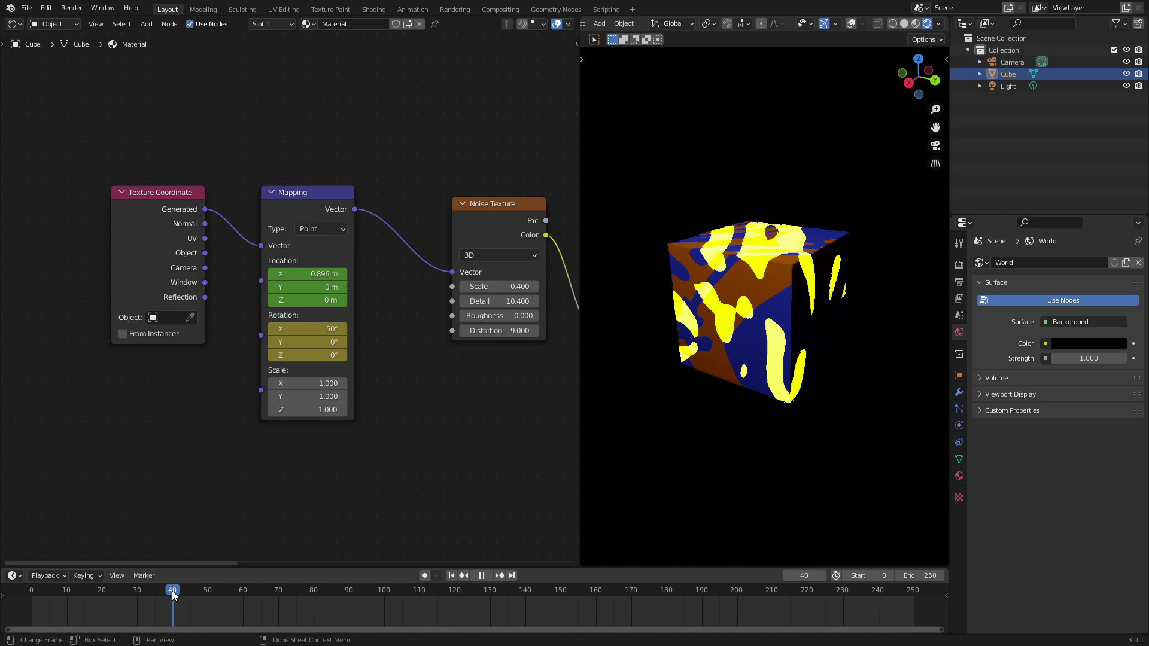
{"action": "left_click", "coordinate": [206, 587]}
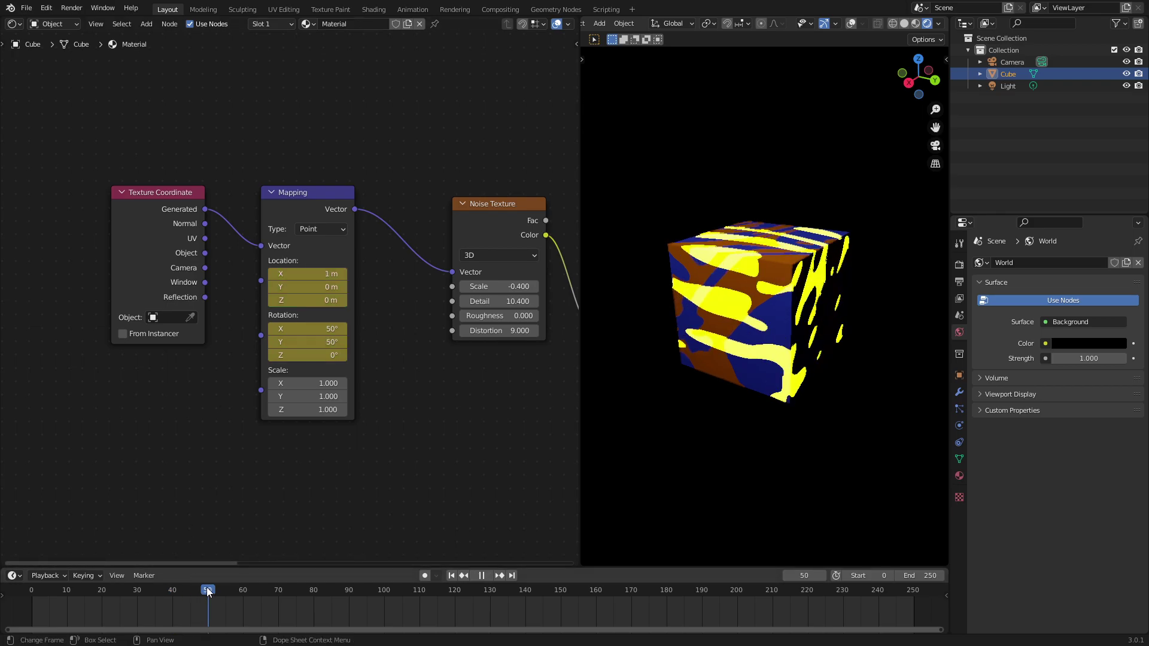
Keyframe the Mapping node's Location with X at 0 m on frame 100 and Y at 0 m on frame 110.
{"action": "left_click", "coordinate": [385, 591]}
{"action": "type", "text": "0"}
{"action": "key", "text": "Return"}
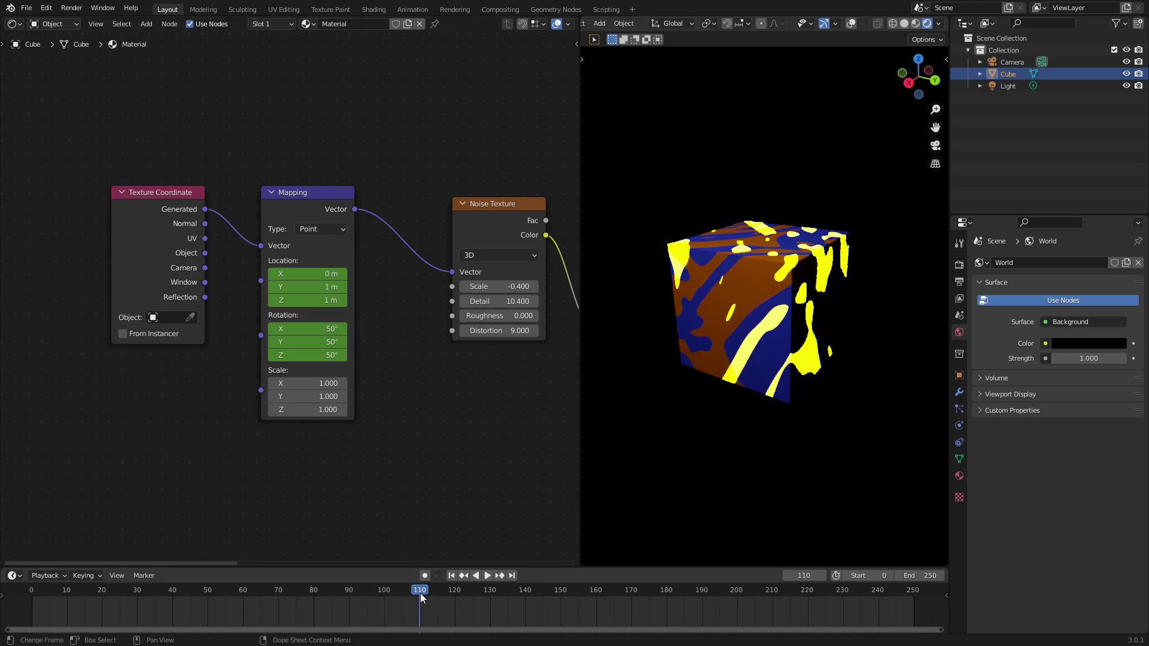
{"action": "type", "text": "0"}
{"action": "key", "text": "Return"}
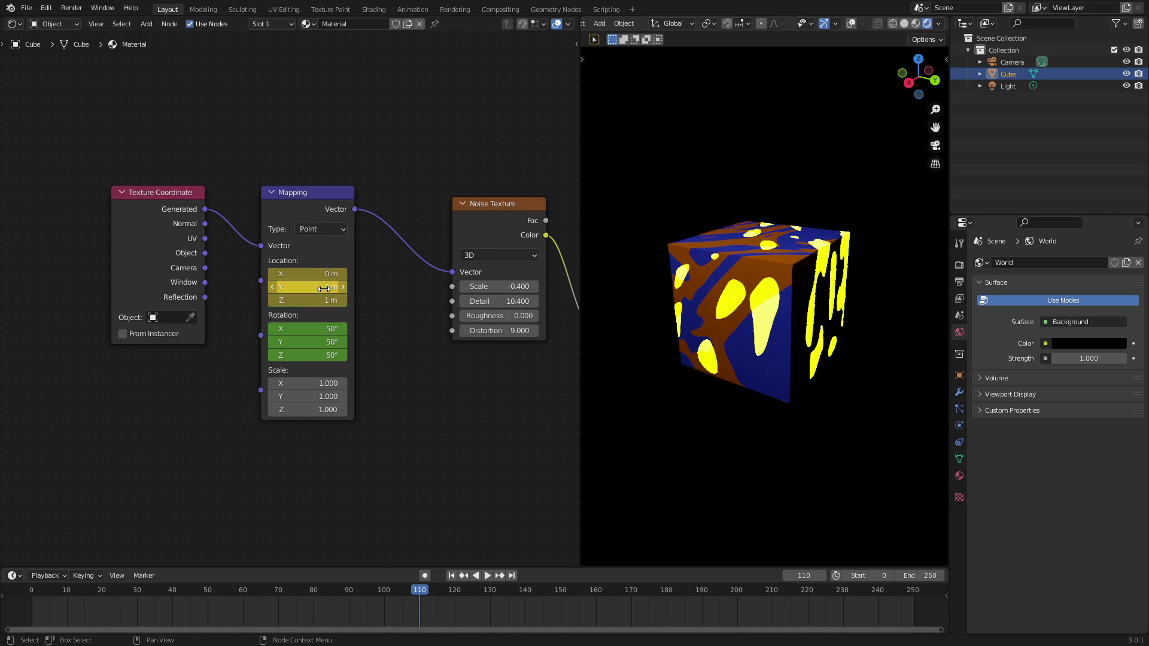
Set the Mapping node's Location Z to 0 m at frame 120 and keyframe it.
{"action": "left_click", "coordinate": [455, 596]}
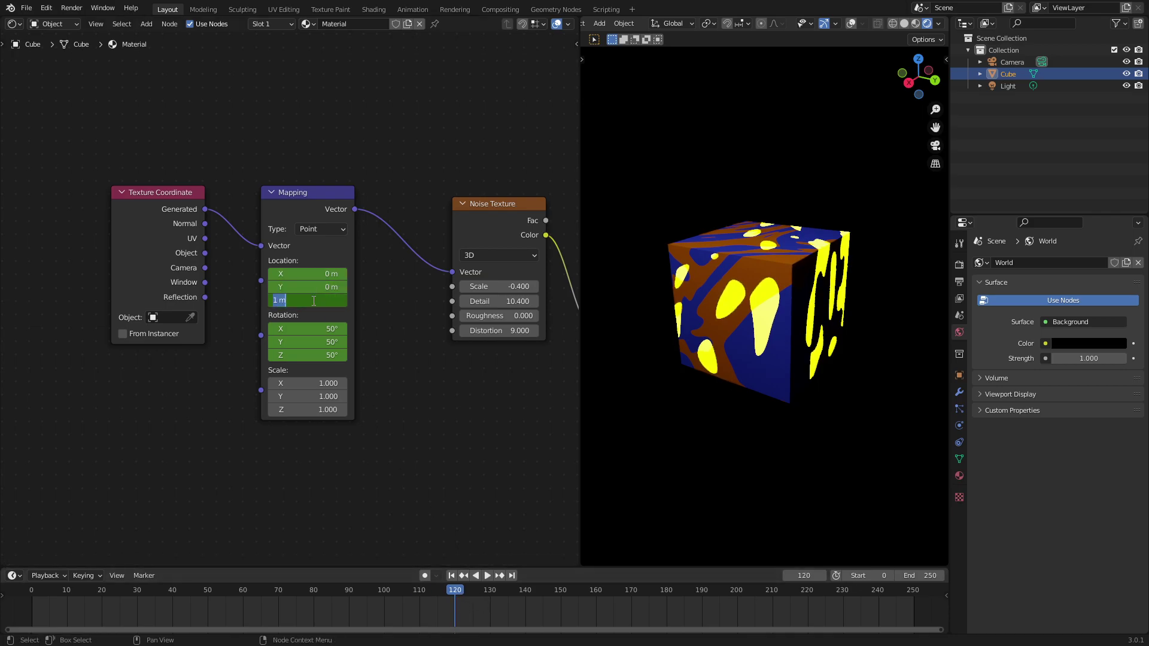
{"action": "left_click", "coordinate": [313, 301]}
{"action": "type", "text": "0"}
{"action": "key", "text": "Return"}
{"action": "key", "text": "i"}
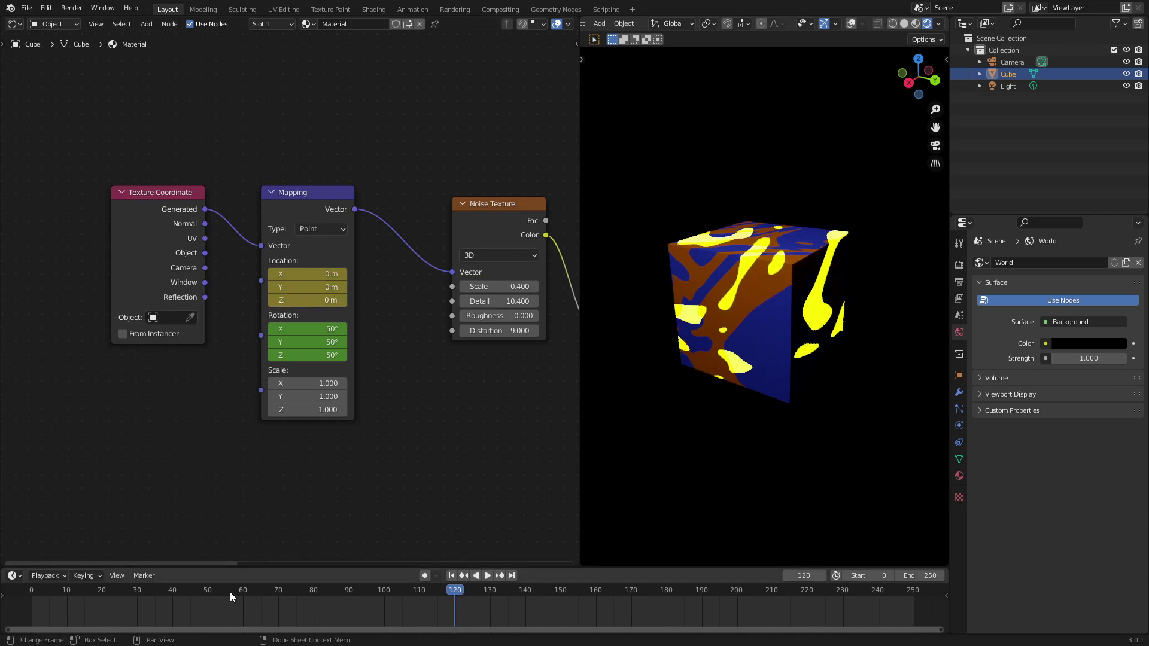
Play the animation from the first frame and inspect the moving yellow patches from above and up close.
{"action": "left_click", "coordinate": [452, 576]}
{"action": "left_click", "coordinate": [488, 575]}
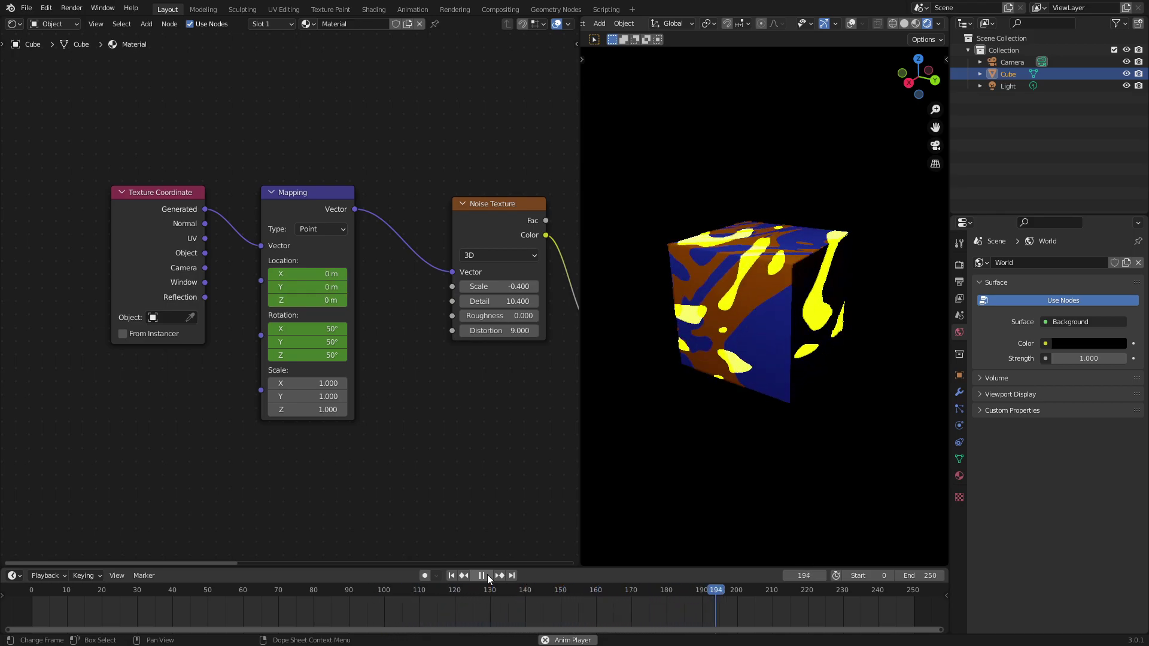
{"action": "middle_click_drag", "start_coordinate": [599, 299], "coordinate": [762, 379]}
{"action": "scroll", "coordinate": [761, 380], "scroll_direction": "up", "scroll_amount": 4}
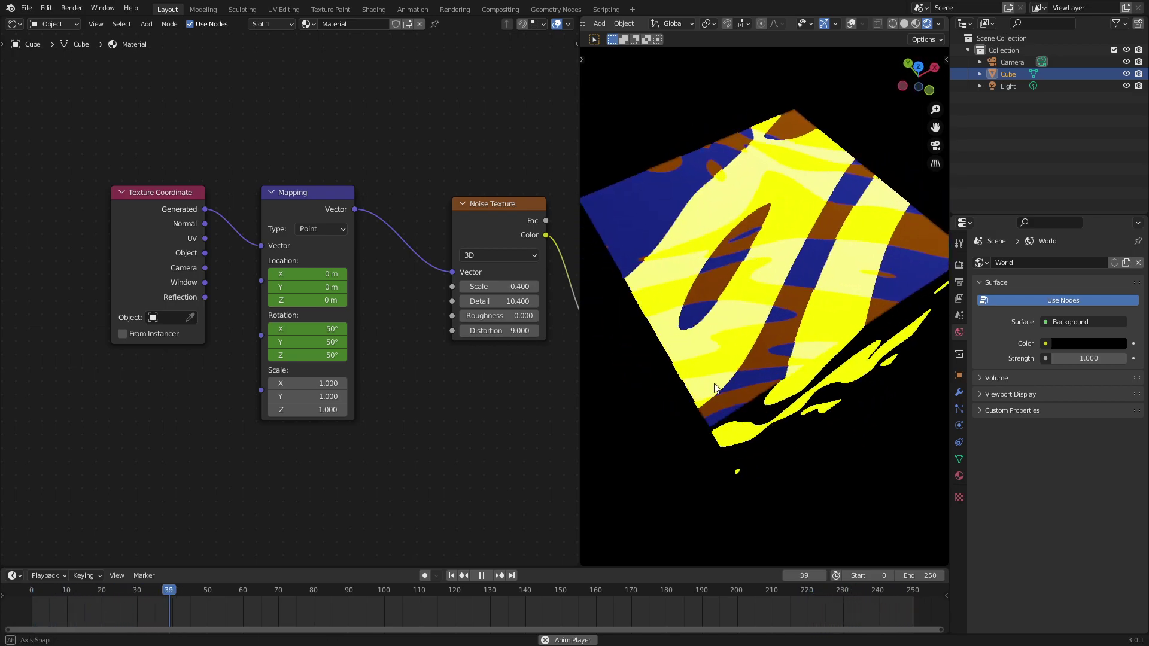
{"action": "left_click", "coordinate": [482, 575]}
Duplicate the Texture Coordinate and Mapping nodes together and place the copies in front of the Magic Texture node.
{"action": "scroll", "coordinate": [392, 457], "scroll_direction": "down", "scroll_amount": 3}
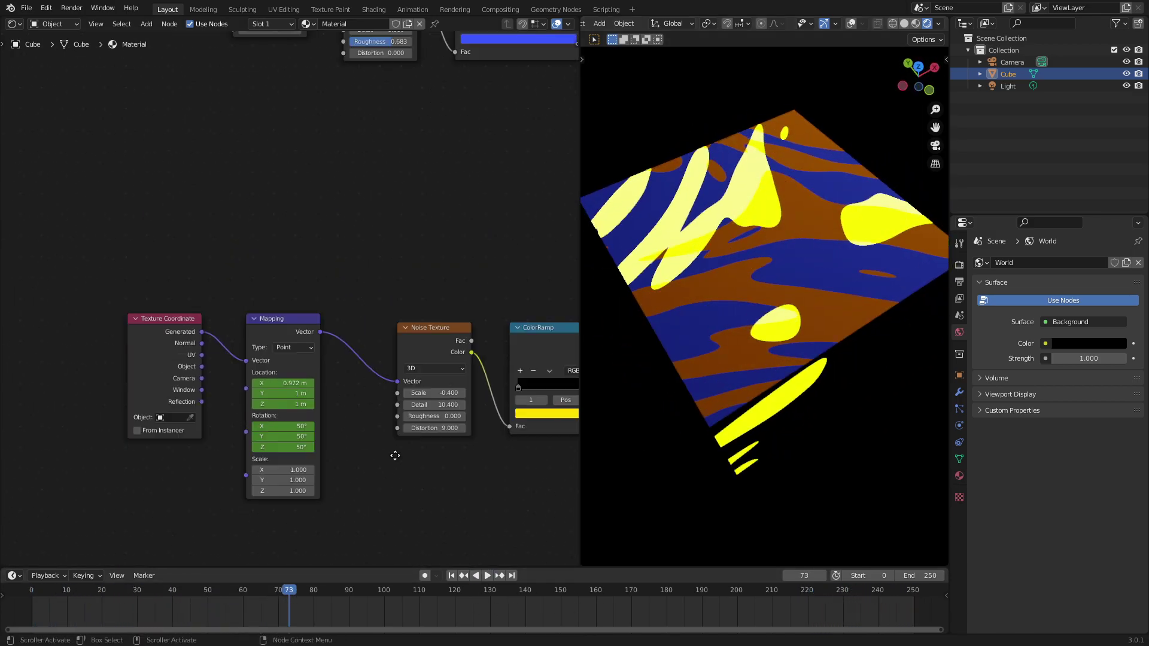
{"action": "middle_click_drag", "start_coordinate": [341, 433], "coordinate": [393, 487]}
{"action": "left_click_drag", "start_coordinate": [400, 508], "coordinate": [278, 433]}
{"action": "middle_click_drag", "start_coordinate": [381, 392], "coordinate": [401, 419]}
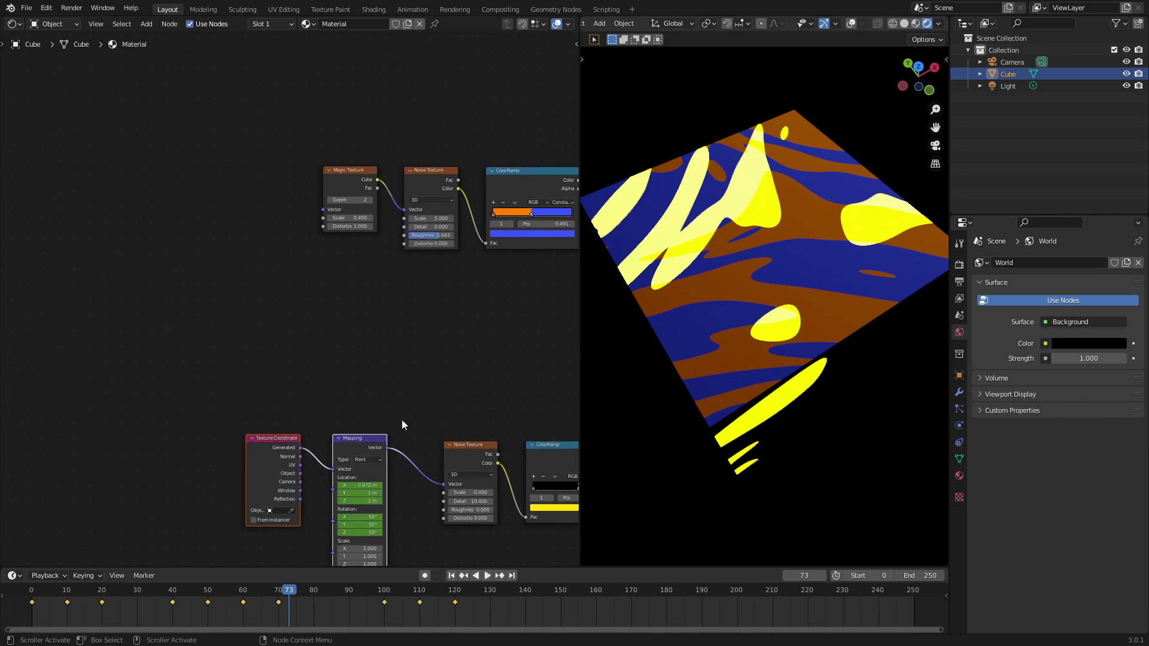
{"action": "key", "text": "shift+d"}
{"action": "left_click", "coordinate": [271, 169]}
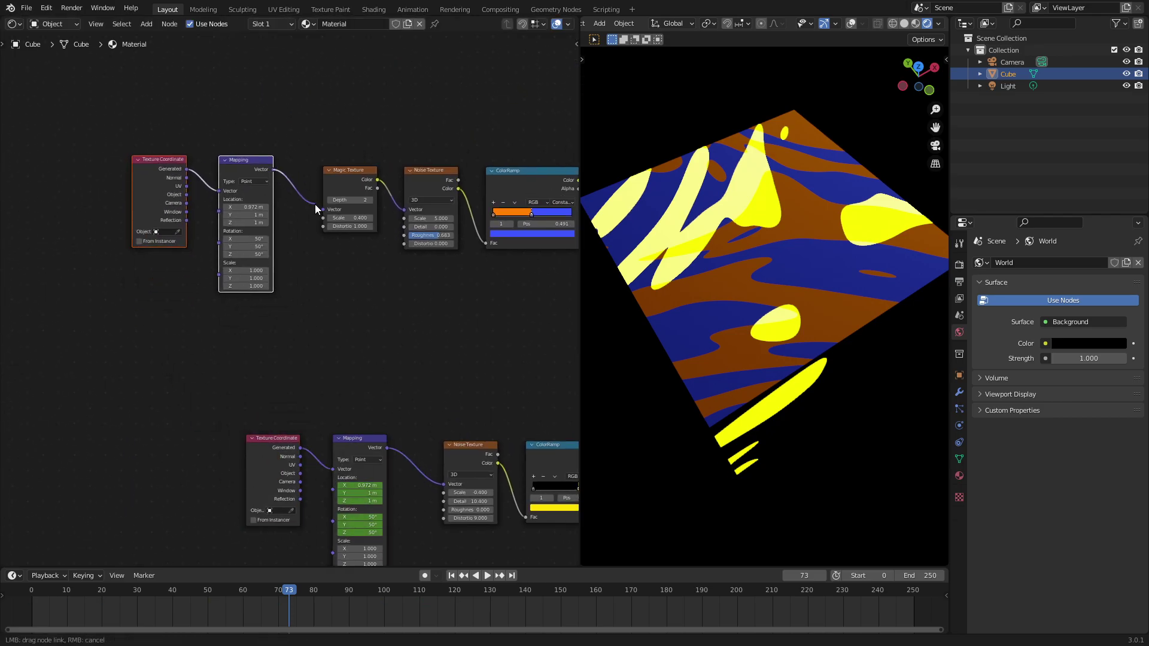
Connect the duplicated Mapping node's Vector output to the Magic Texture's Vector input and shift the duplicated nodes closer to it.
{"action": "left_click_drag", "start_coordinate": [321, 207], "coordinate": [320, 207]}
{"action": "middle_click_drag", "start_coordinate": [364, 295], "coordinate": [375, 377]}
{"action": "scroll", "coordinate": [308, 318], "scroll_direction": "up", "scroll_amount": 5}
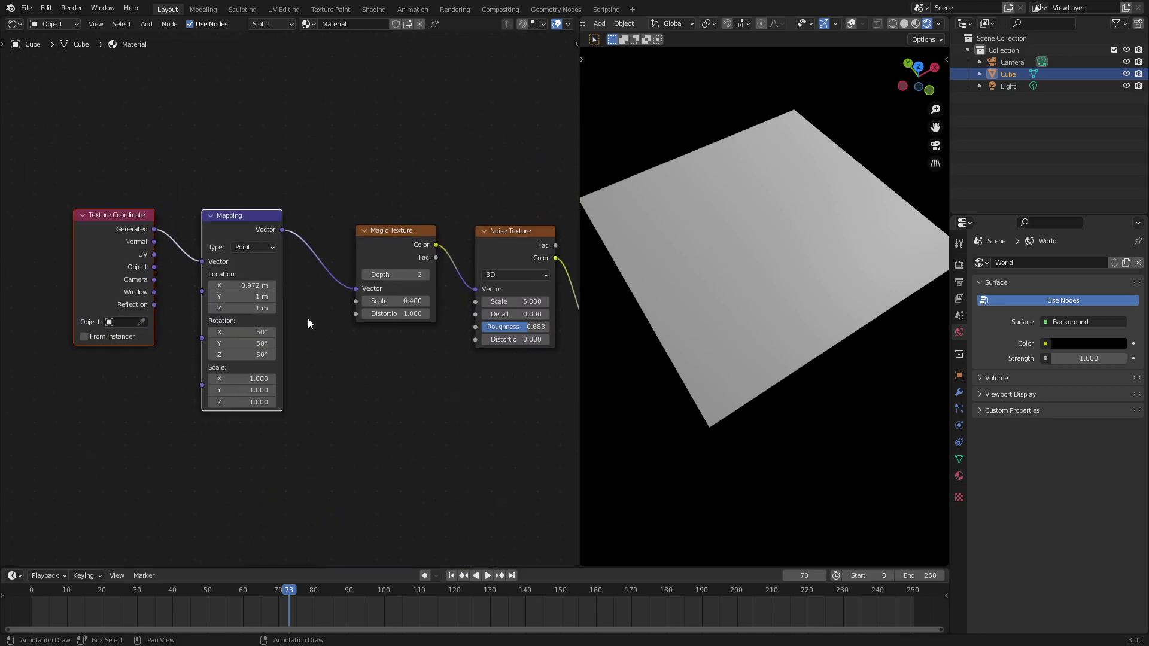
{"action": "middle_click_drag", "start_coordinate": [308, 318], "coordinate": [342, 317]}
{"action": "left_click_drag", "start_coordinate": [269, 233], "coordinate": [300, 235]}
{"action": "left_click", "coordinate": [326, 181]}
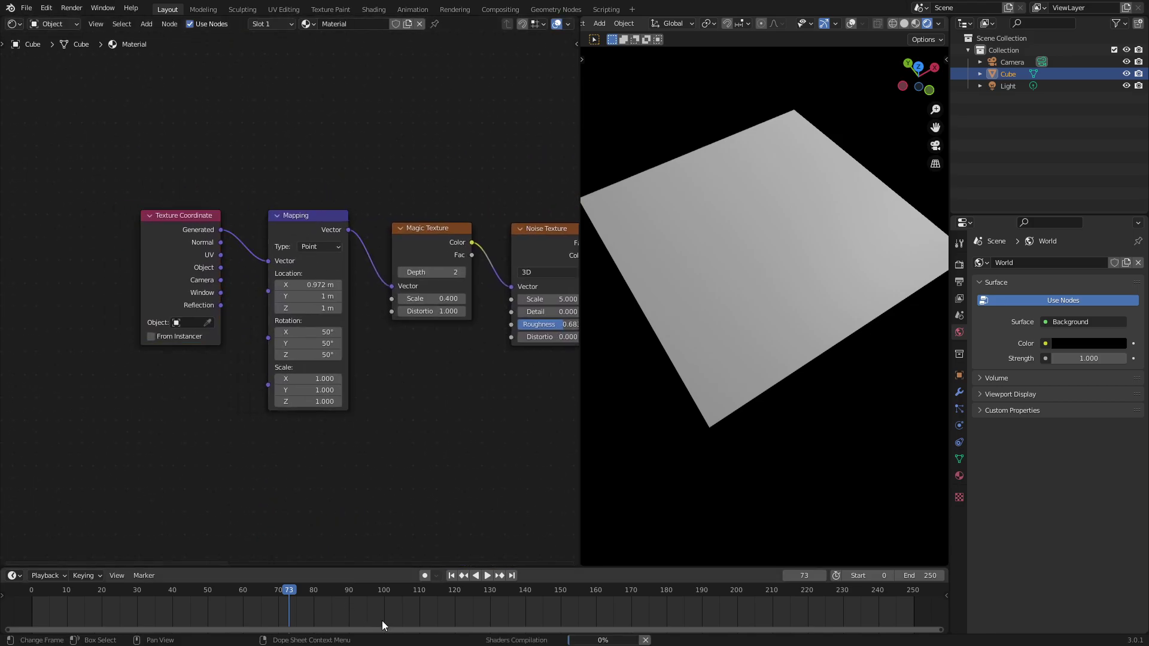
Play the animation from the first frame to check the cube with the Magic Texture mapping connected.
{"action": "middle_click_drag", "start_coordinate": [639, 299], "coordinate": [931, 162]}
{"action": "scroll", "coordinate": [500, 375], "scroll_direction": "down", "scroll_amount": 1}
{"action": "middle_click_drag", "start_coordinate": [673, 332], "coordinate": [856, 356]}
{"action": "left_click", "coordinate": [452, 575]}
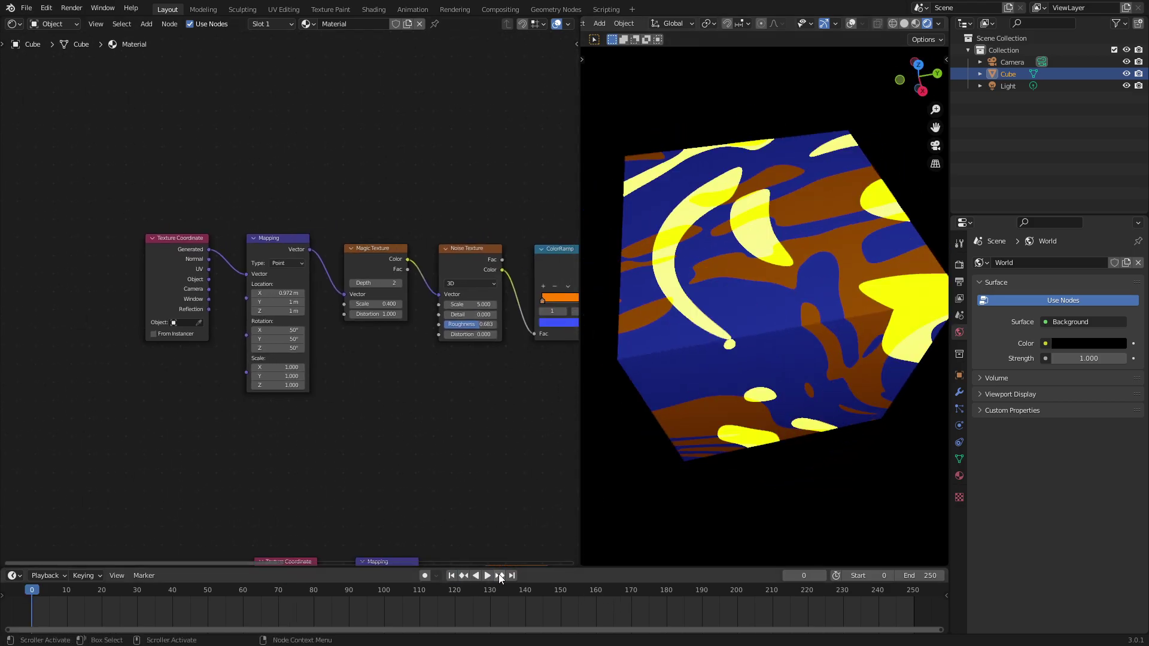
{"action": "left_click", "coordinate": [489, 576]}
{"action": "key", "text": "space"}
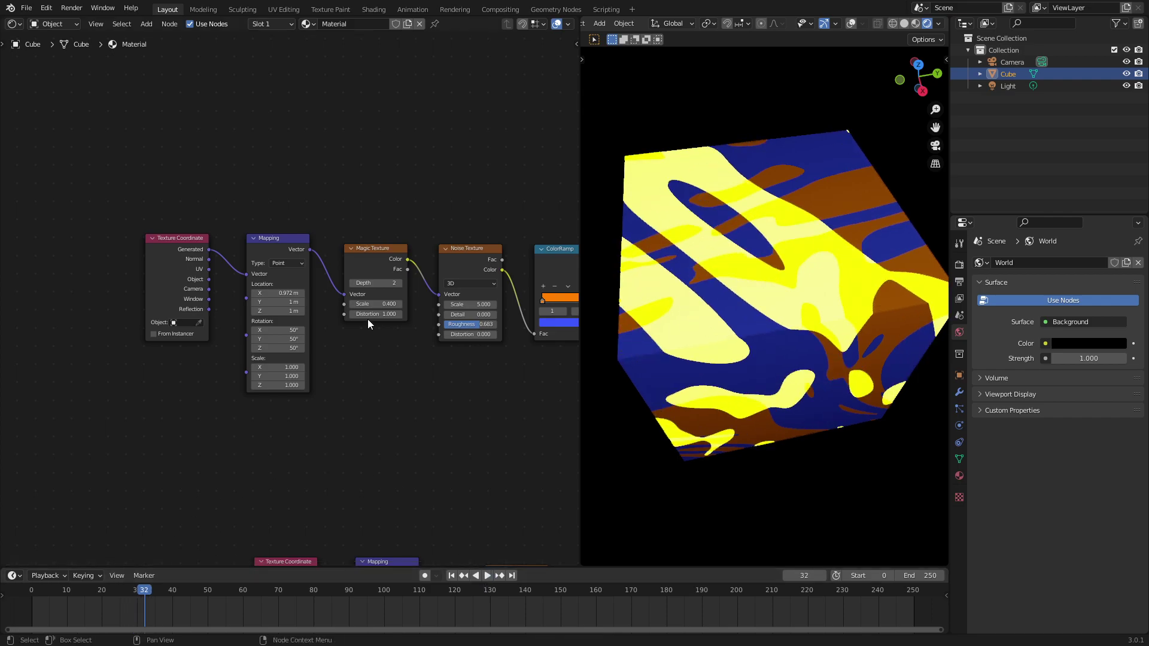
Keyframe the duplicated Mapping node's Location at frame 19, and again further along the timeline with X raised to about 23 m.
{"action": "left_click", "coordinate": [99, 592]}
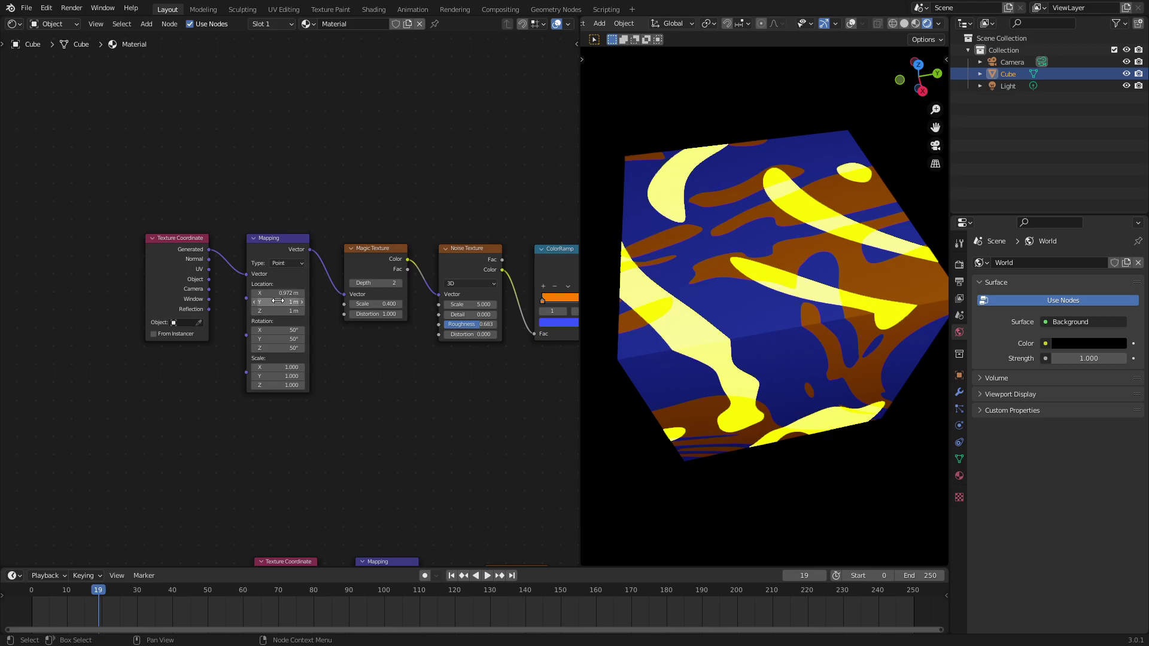
{"action": "left_click", "coordinate": [325, 589]}
{"action": "left_click_drag", "start_coordinate": [275, 293], "coordinate": [407, 292]}
{"action": "key", "text": "i"}
Play the animation from the first frame and look closely at how the orange-blue pattern moves on the cube's top.
{"action": "left_click", "coordinate": [451, 575]}
{"action": "left_click", "coordinate": [487, 575]}
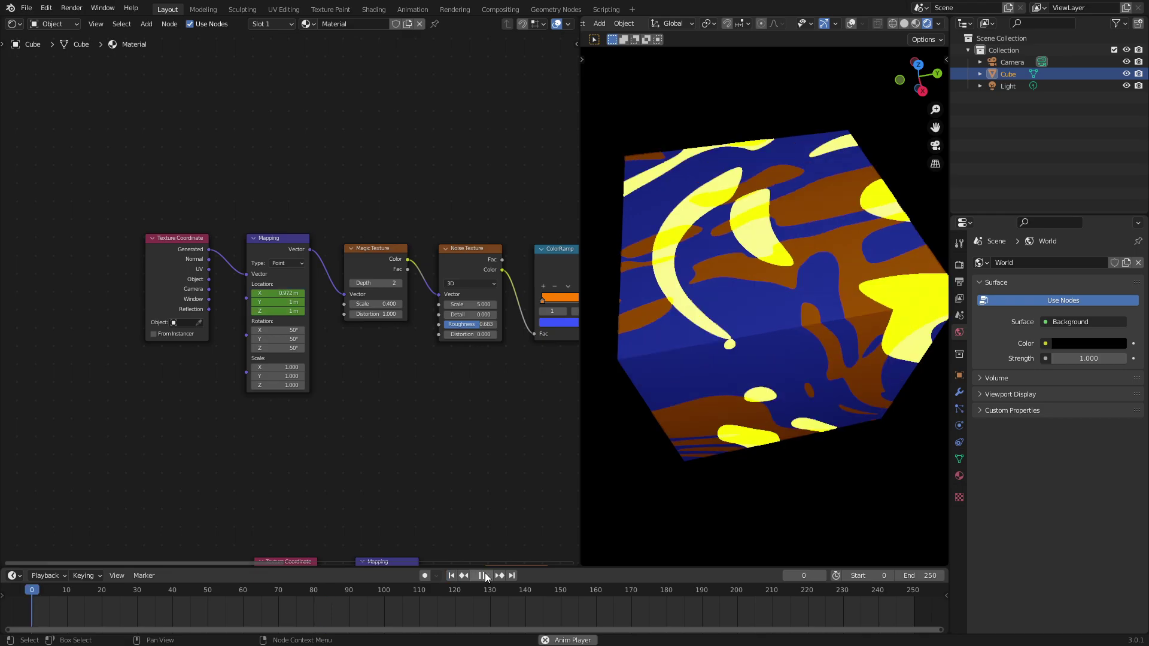
{"action": "middle_click_drag", "start_coordinate": [800, 373], "coordinate": [783, 327]}
{"action": "scroll", "coordinate": [812, 335], "scroll_direction": "up", "scroll_amount": 1}
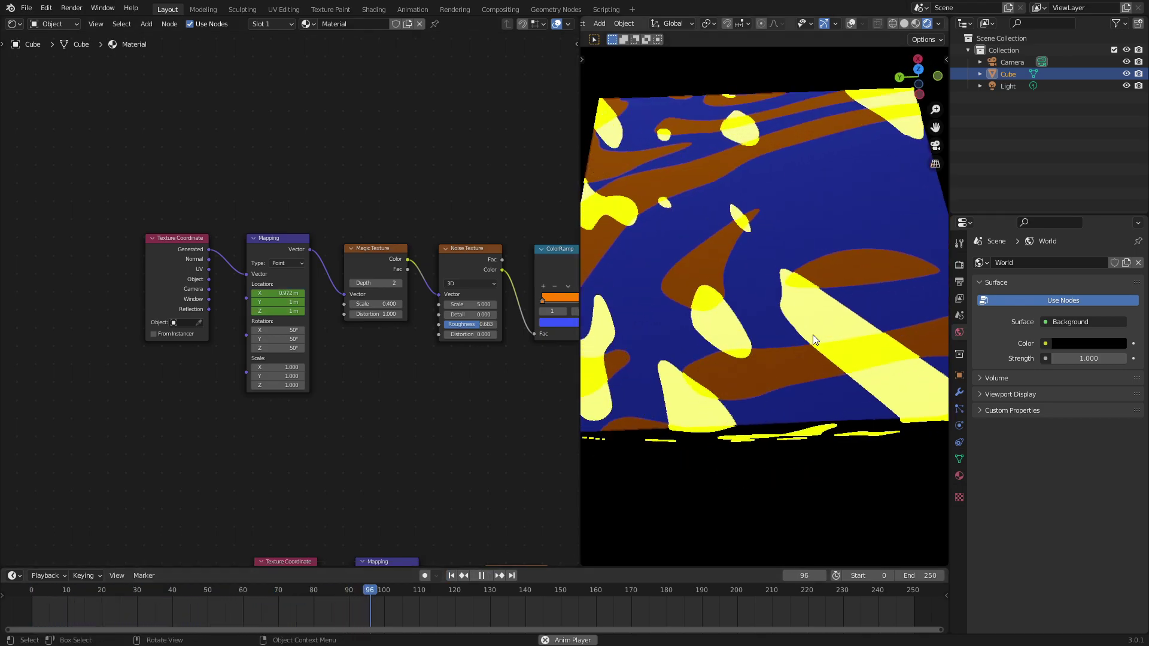
Set the duplicated Mapping node's Rotation X to 330° and stop the playback.
{"action": "left_click_drag", "start_coordinate": [277, 330], "coordinate": [468, 329]}
{"action": "left_click", "coordinate": [482, 575]}
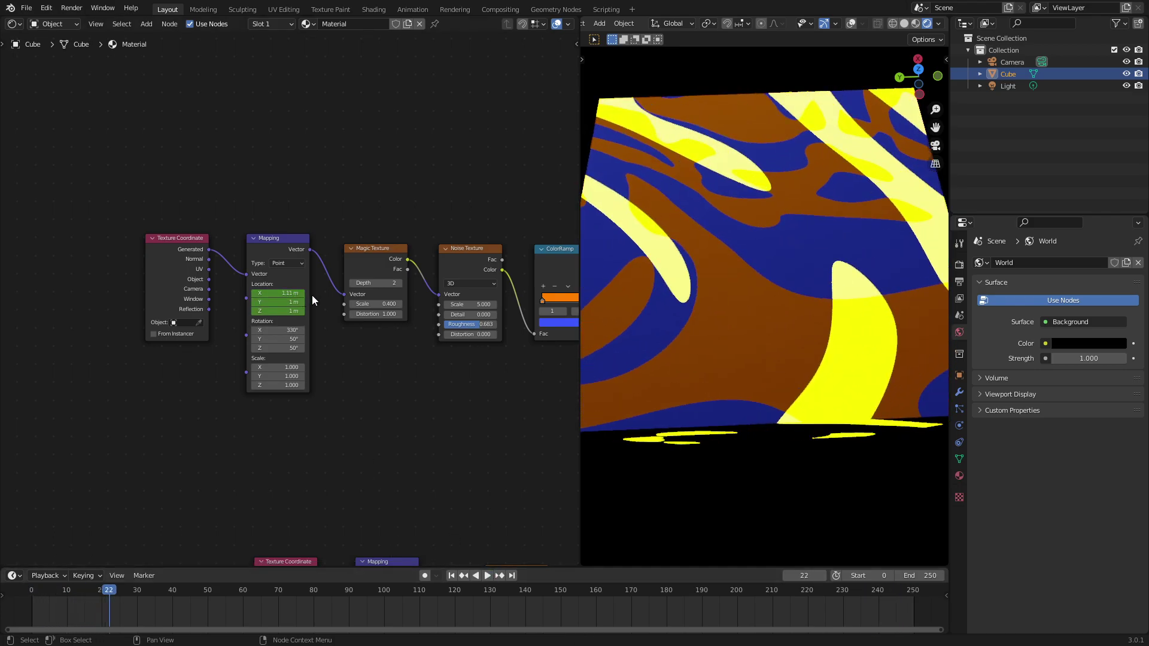
{"action": "scroll", "coordinate": [859, 297], "scroll_direction": "down", "scroll_amount": 5}
{"action": "middle_click_drag", "start_coordinate": [859, 297], "coordinate": [630, 278]}
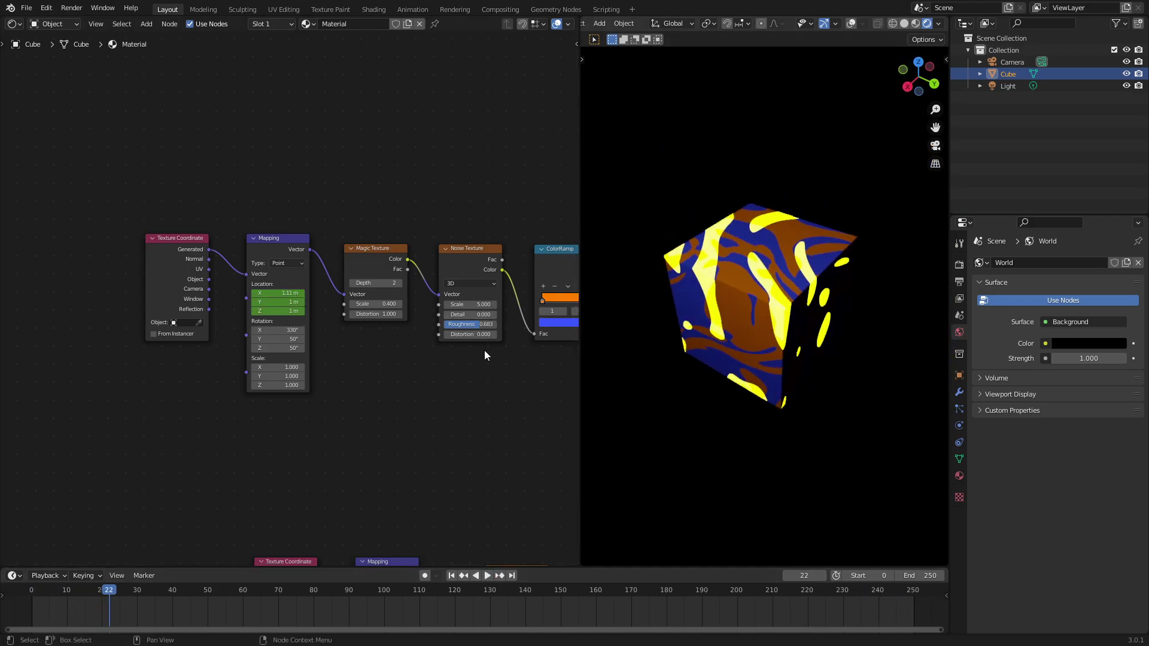
Replay the animation from the start and inspect both moving patterns on the cube from several distances.
{"action": "left_click", "coordinate": [451, 575]}
{"action": "left_click", "coordinate": [487, 575]}
{"action": "scroll", "coordinate": [848, 339], "scroll_direction": "up", "scroll_amount": 5}
{"action": "middle_click_drag", "start_coordinate": [766, 351], "coordinate": [799, 347]}
{"action": "scroll", "coordinate": [781, 351], "scroll_direction": "down", "scroll_amount": 5}
{"action": "scroll", "coordinate": [706, 335], "scroll_direction": "up", "scroll_amount": 4}
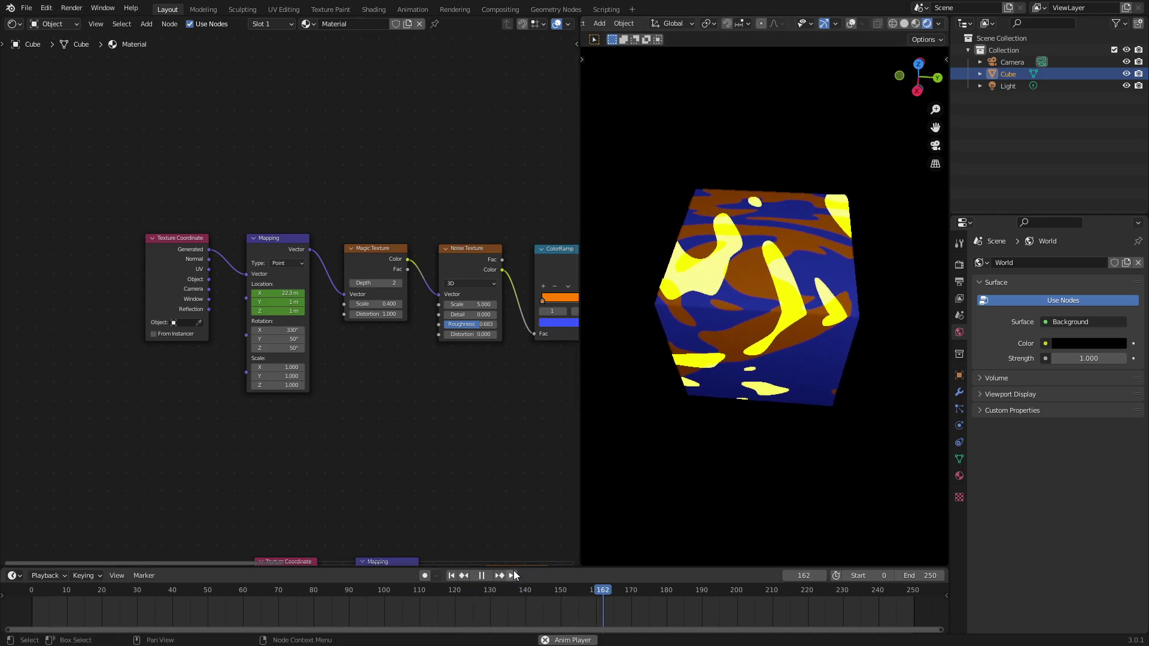
{"action": "left_click", "coordinate": [450, 575]}
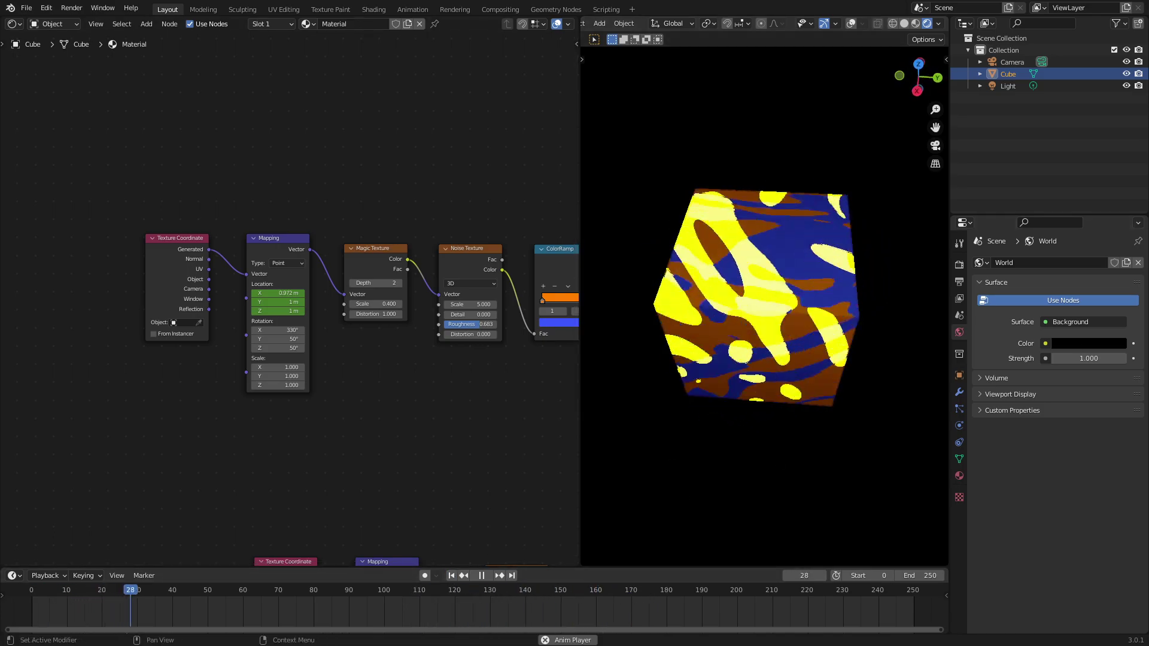